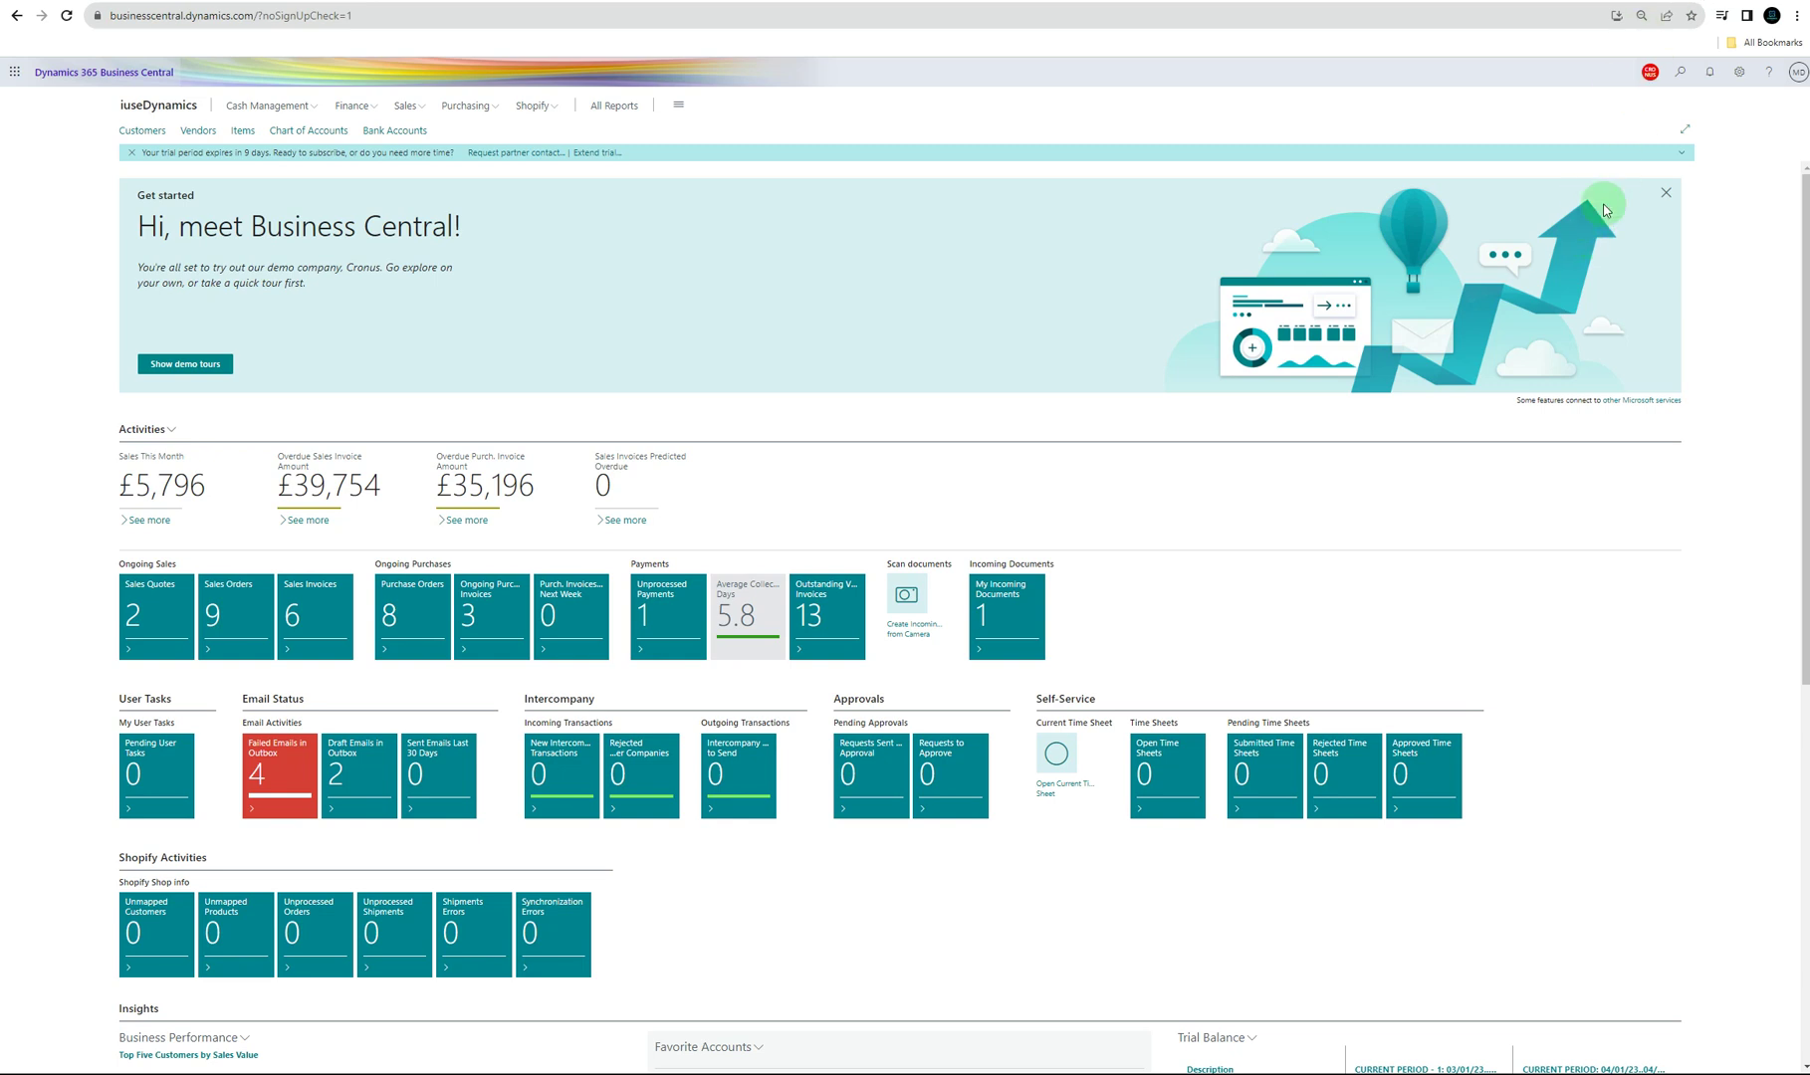
- Find Job Queue Entries via Tell Me 'job queue' and create a new job queue entry
{"action": "left_click", "coordinate": [1680, 71]}
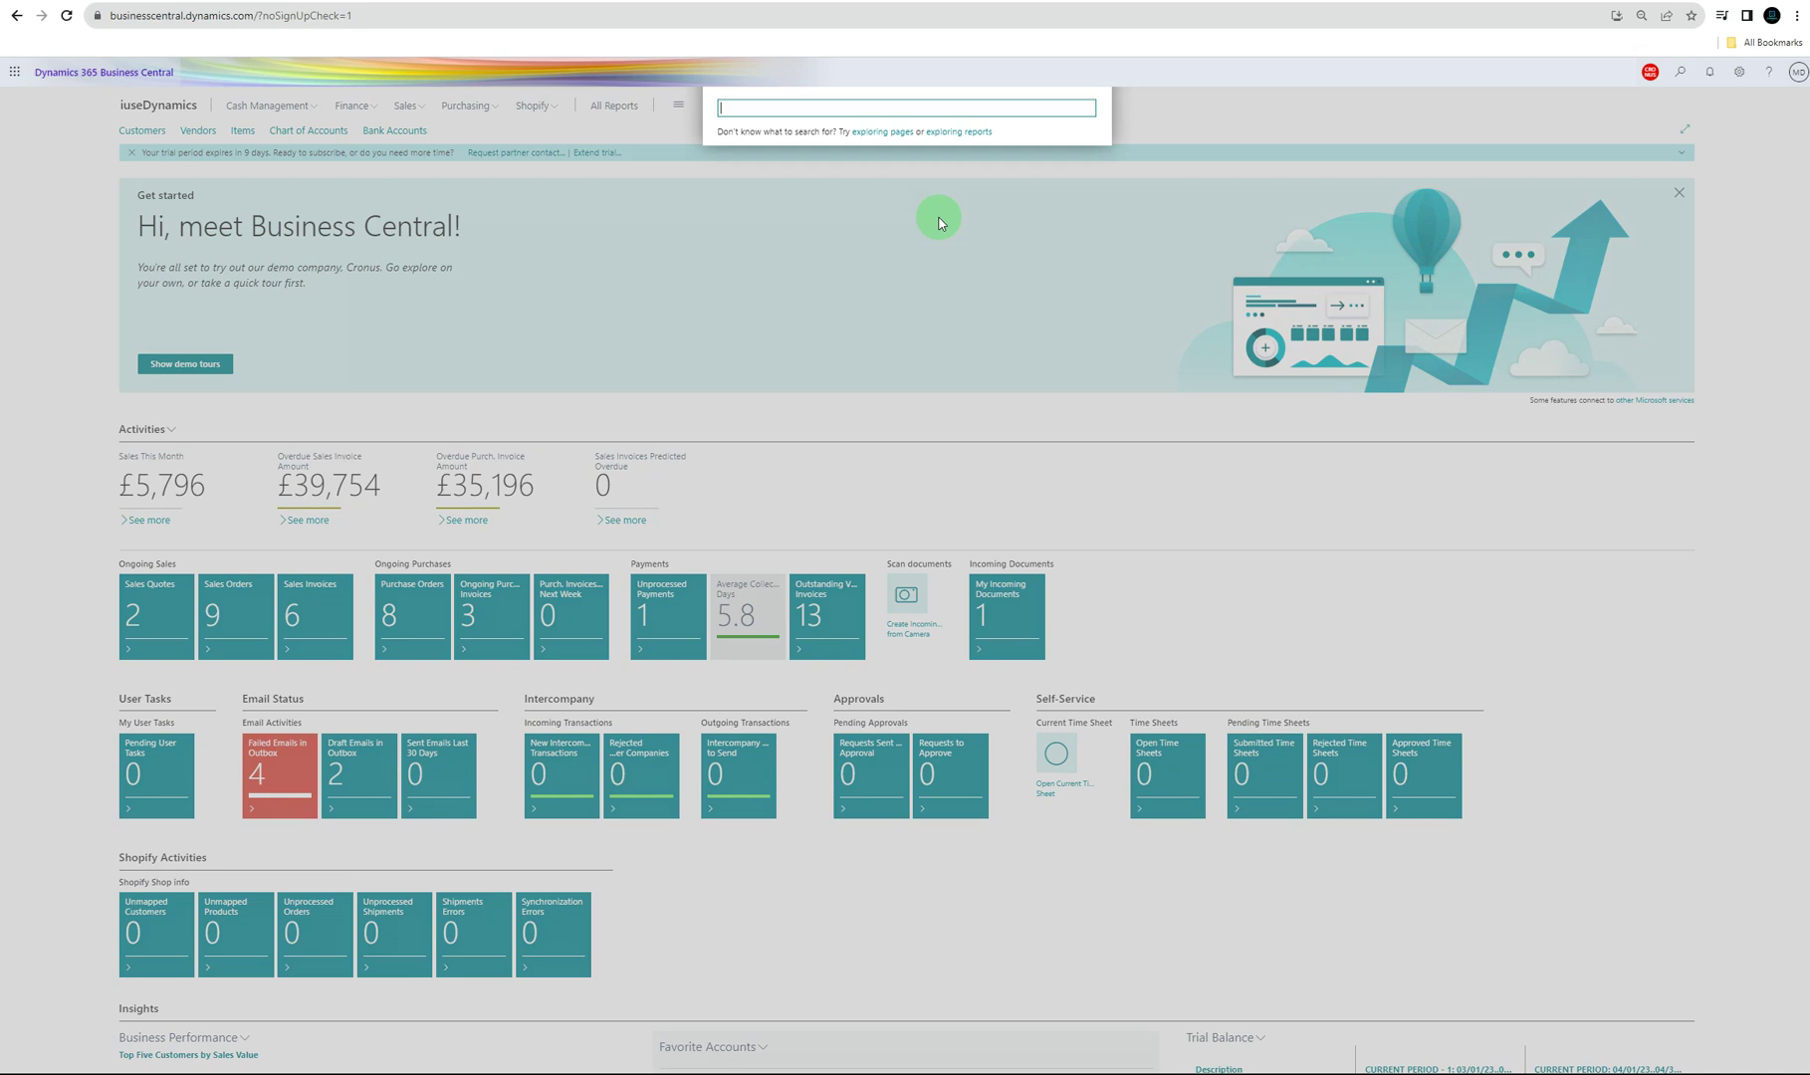
{"action": "type", "text": "job"}
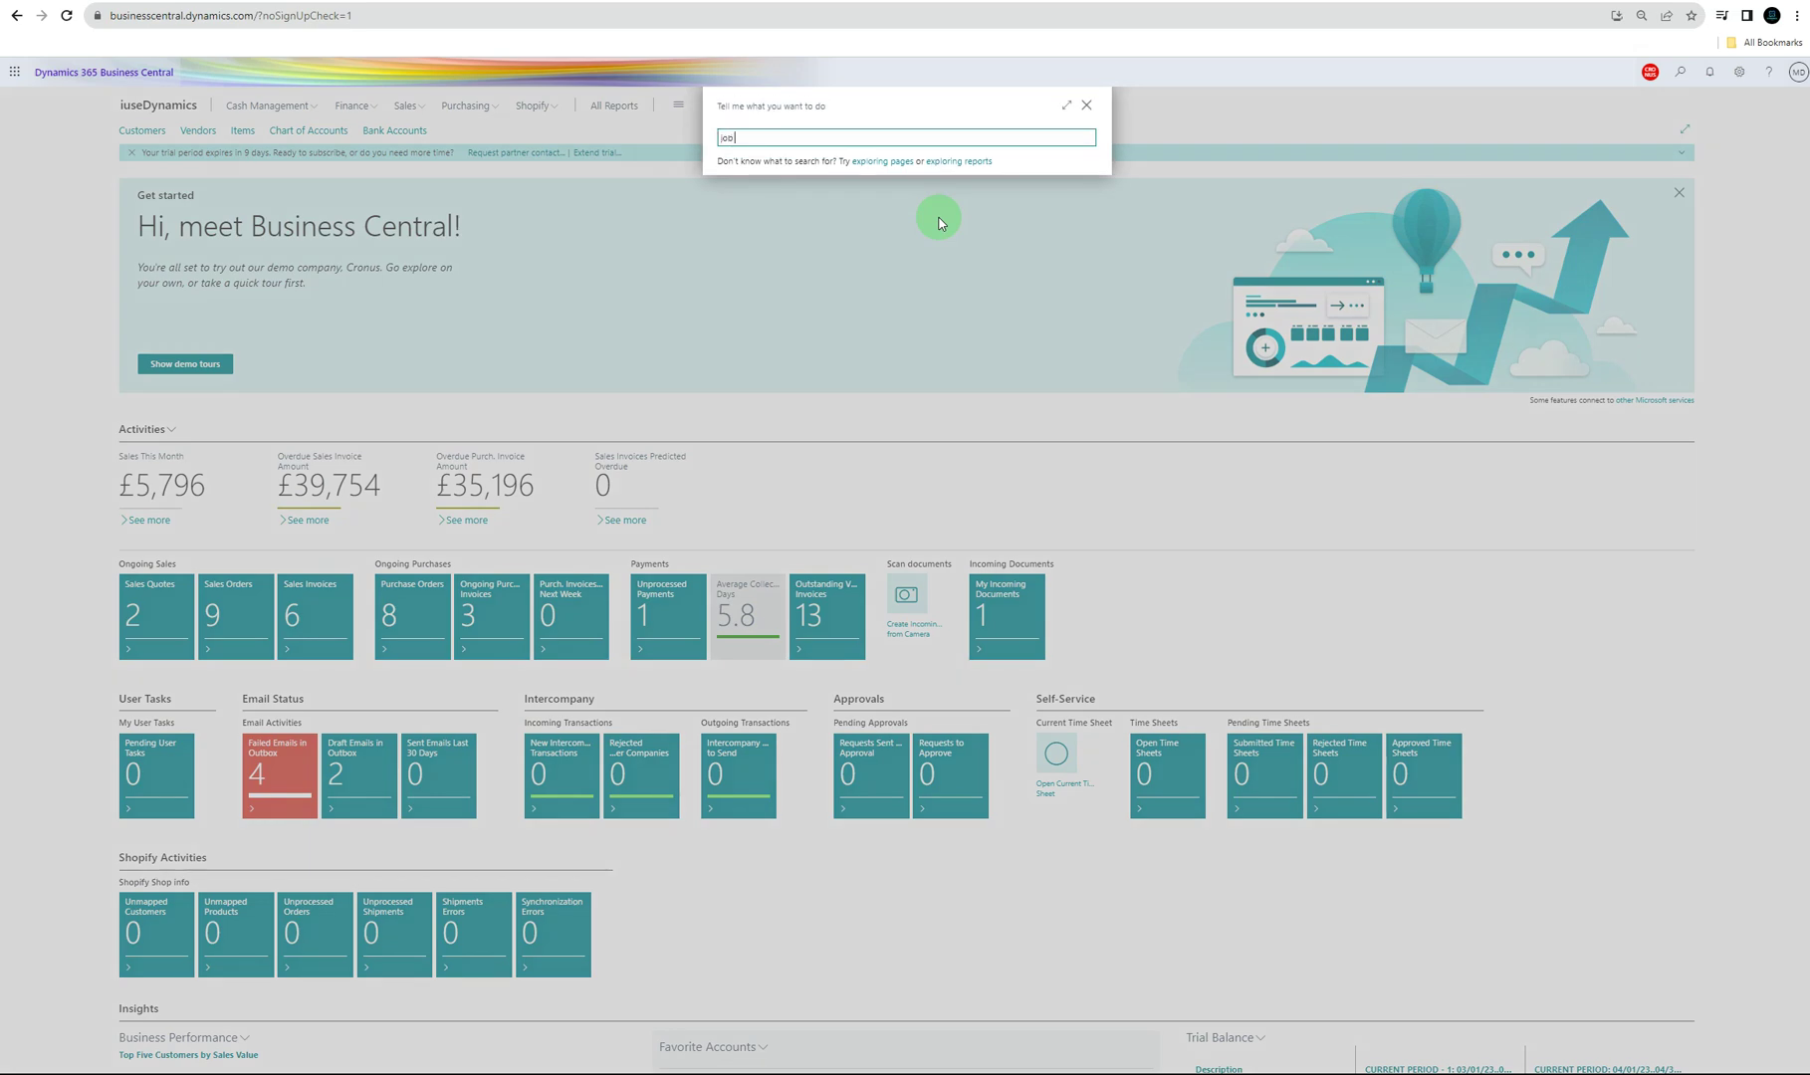
{"action": "type", "text": " queue"}
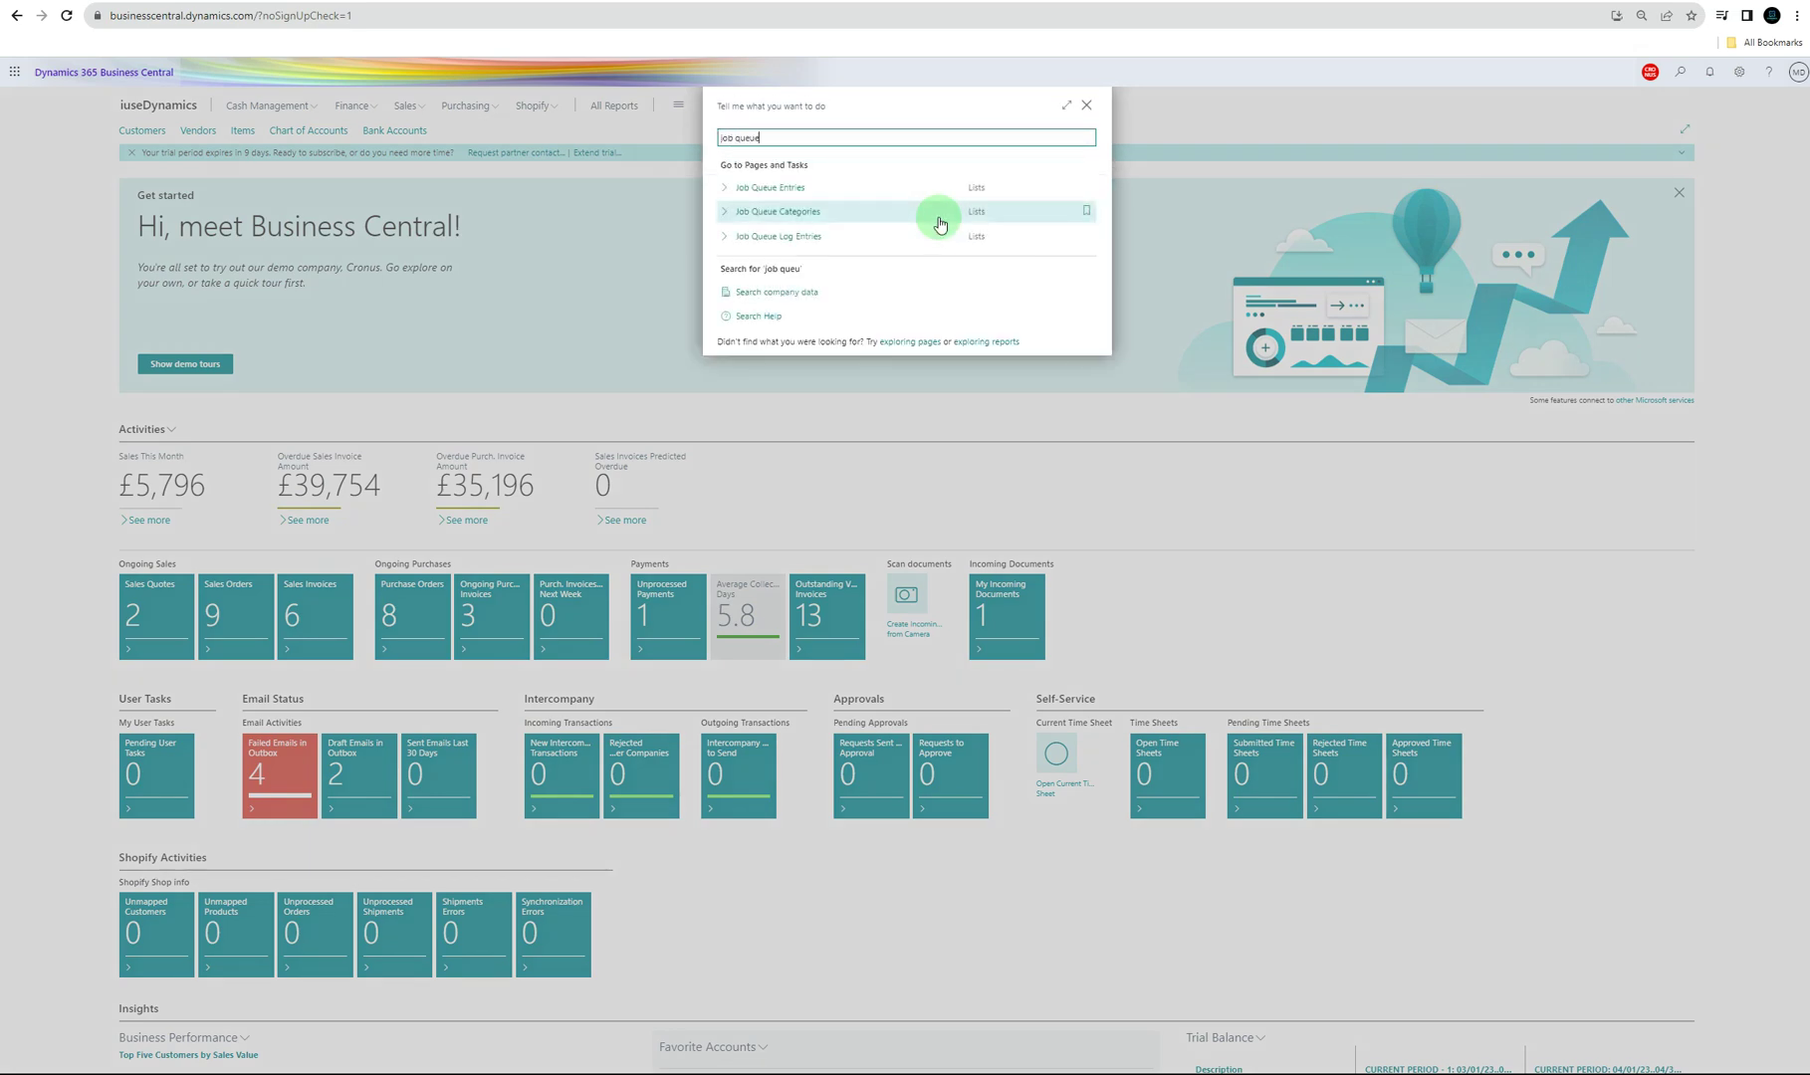
{"action": "left_click", "coordinate": [790, 191]}
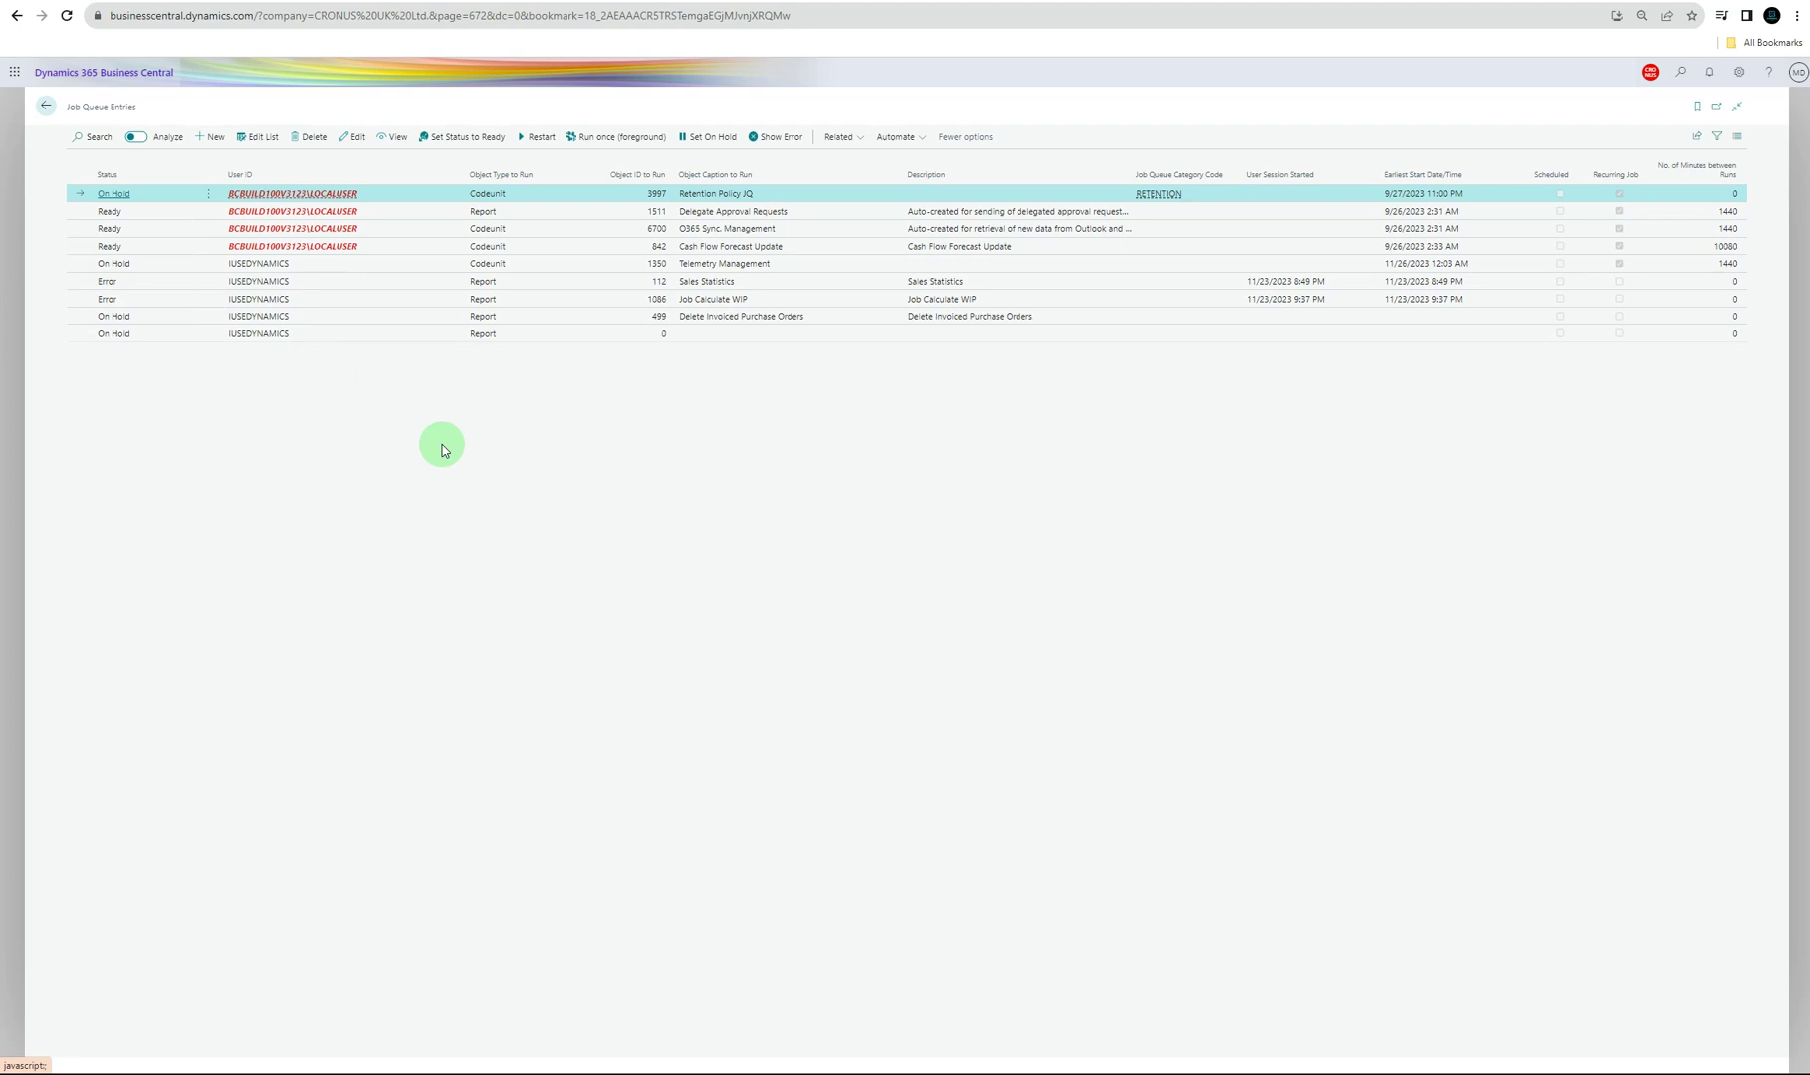
{"action": "left_click", "coordinate": [200, 145]}
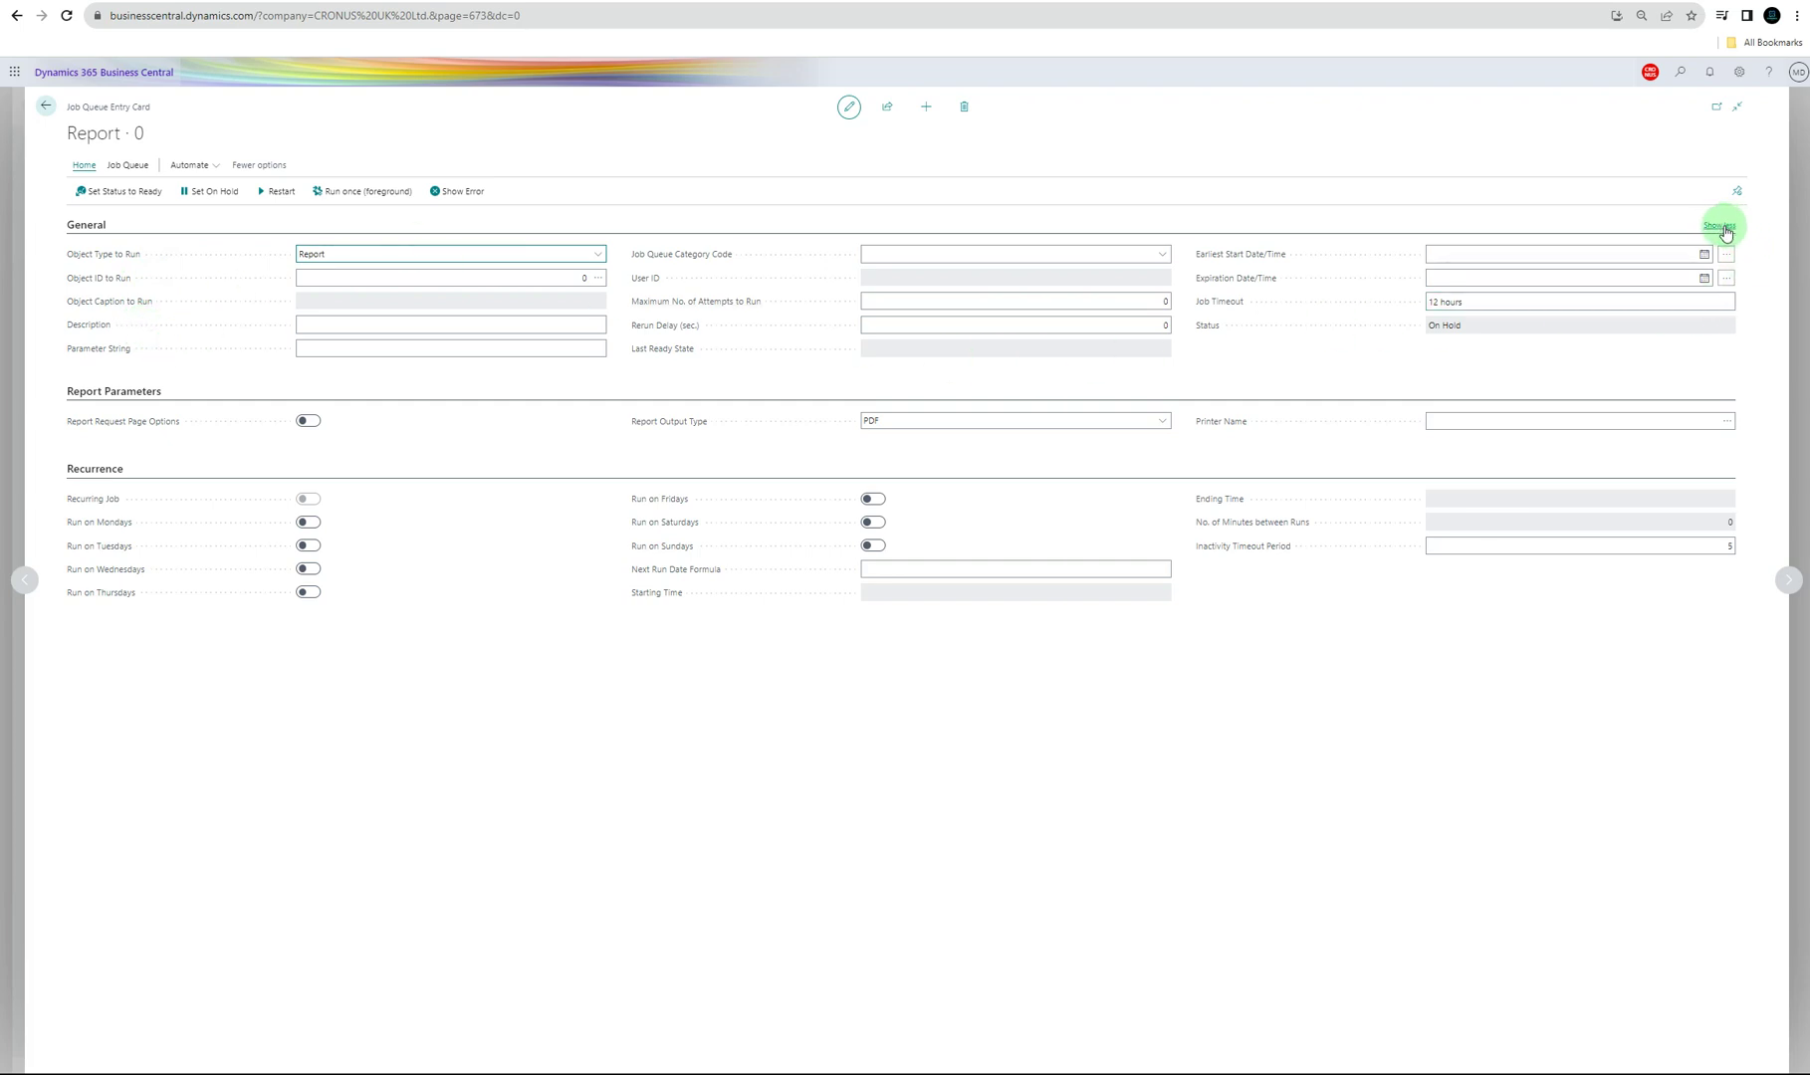
{"action": "left_click", "coordinate": [1721, 227]}
{"action": "left_click", "coordinate": [1720, 228]}
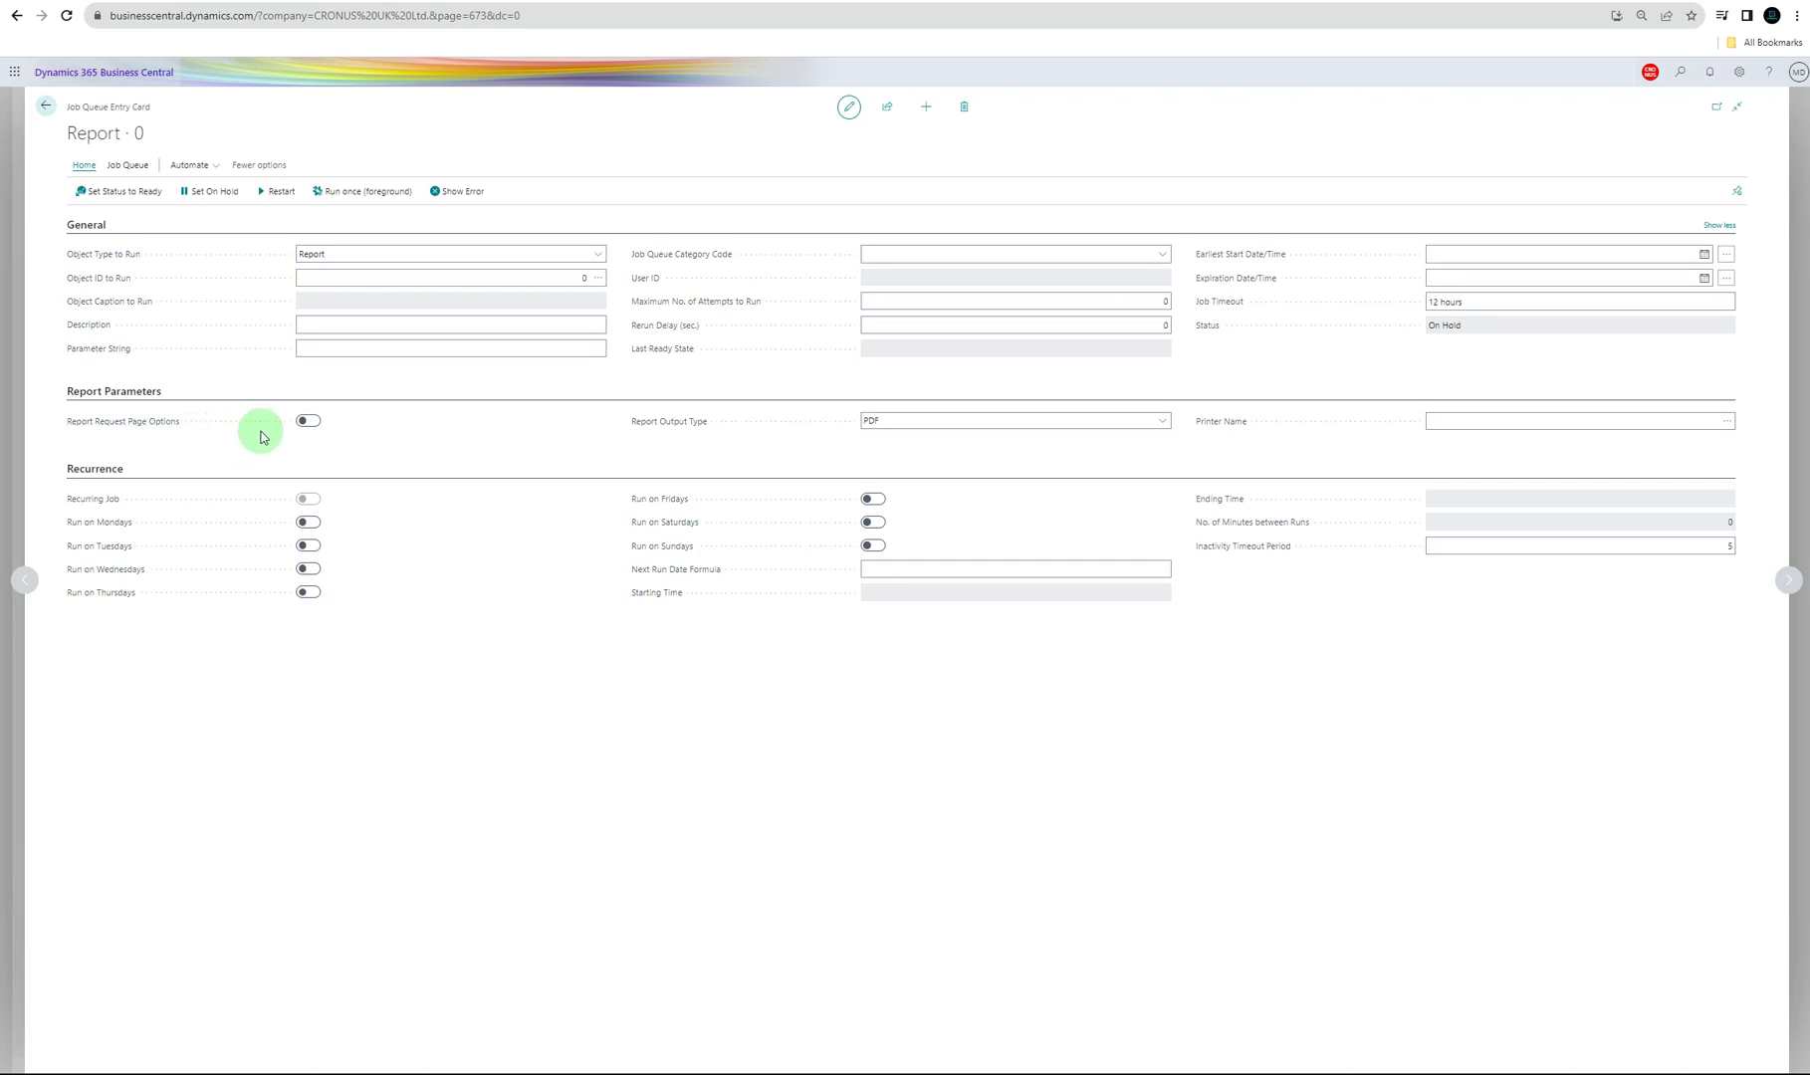
{"action": "left_click", "coordinate": [1162, 420]}
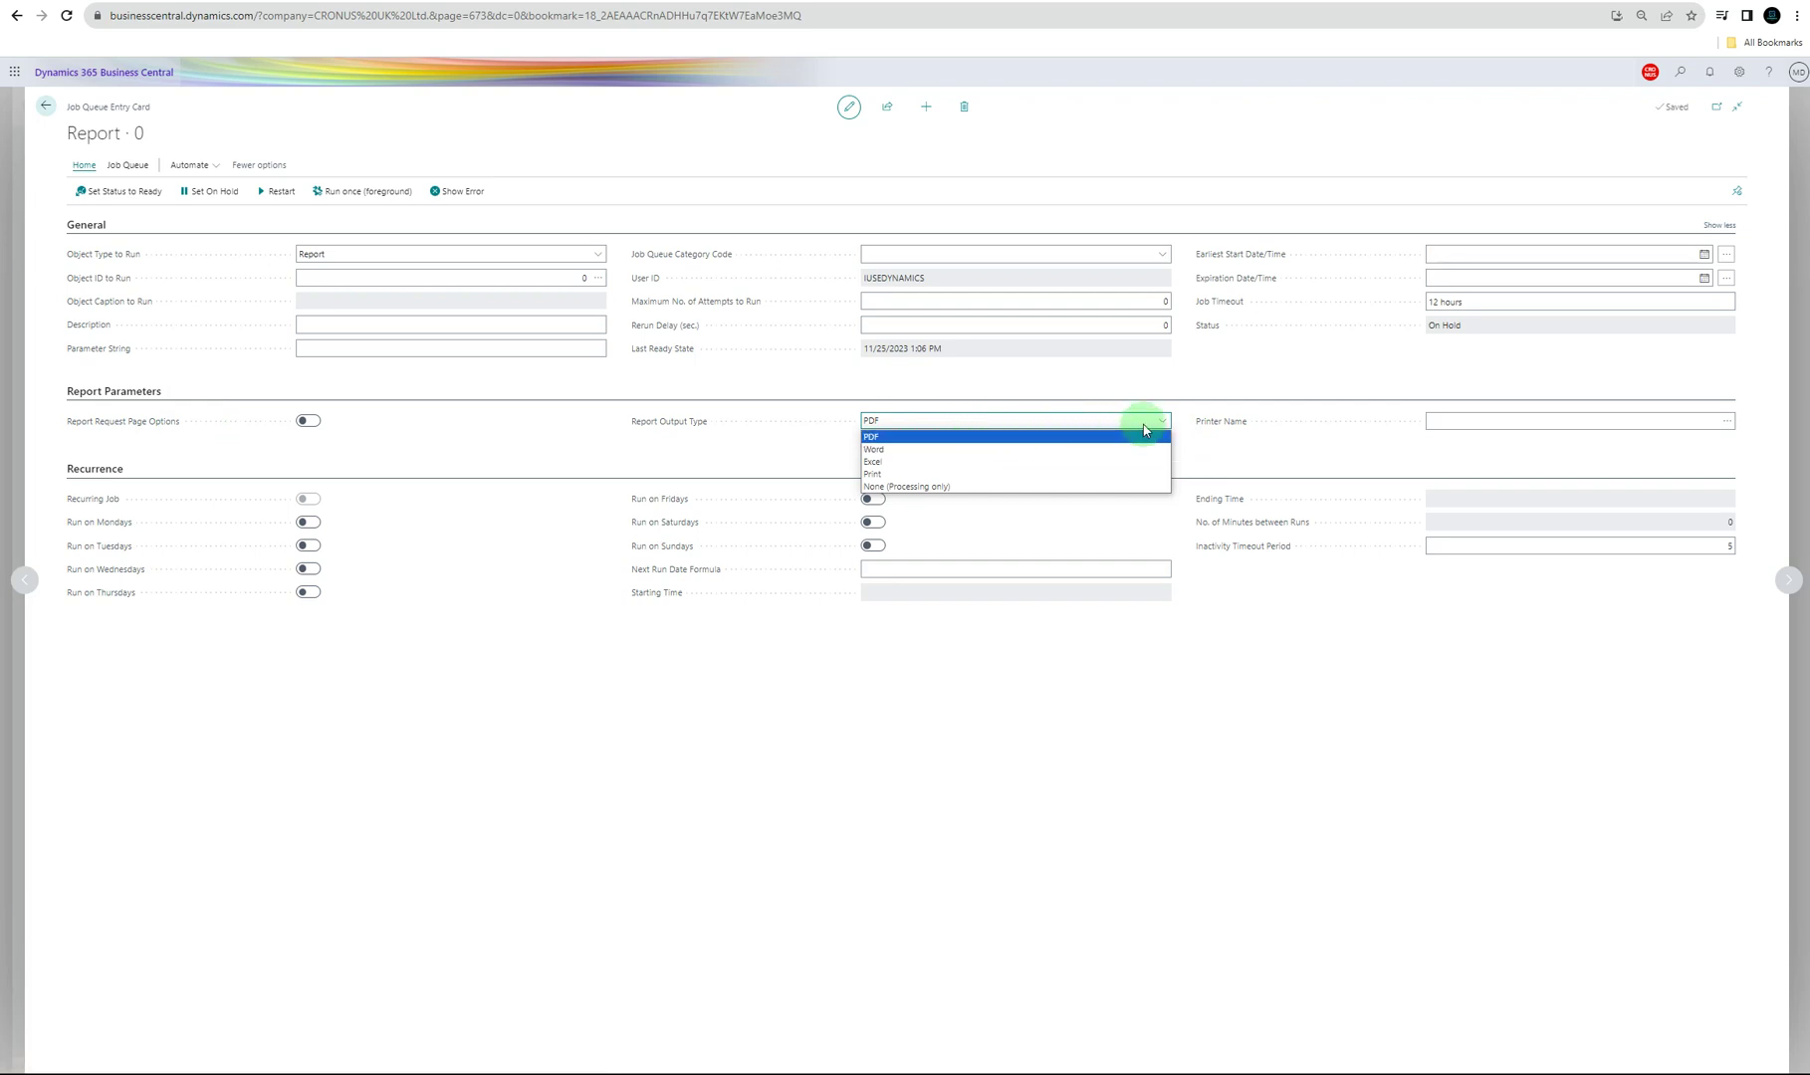
{"action": "left_click", "coordinate": [1155, 430]}
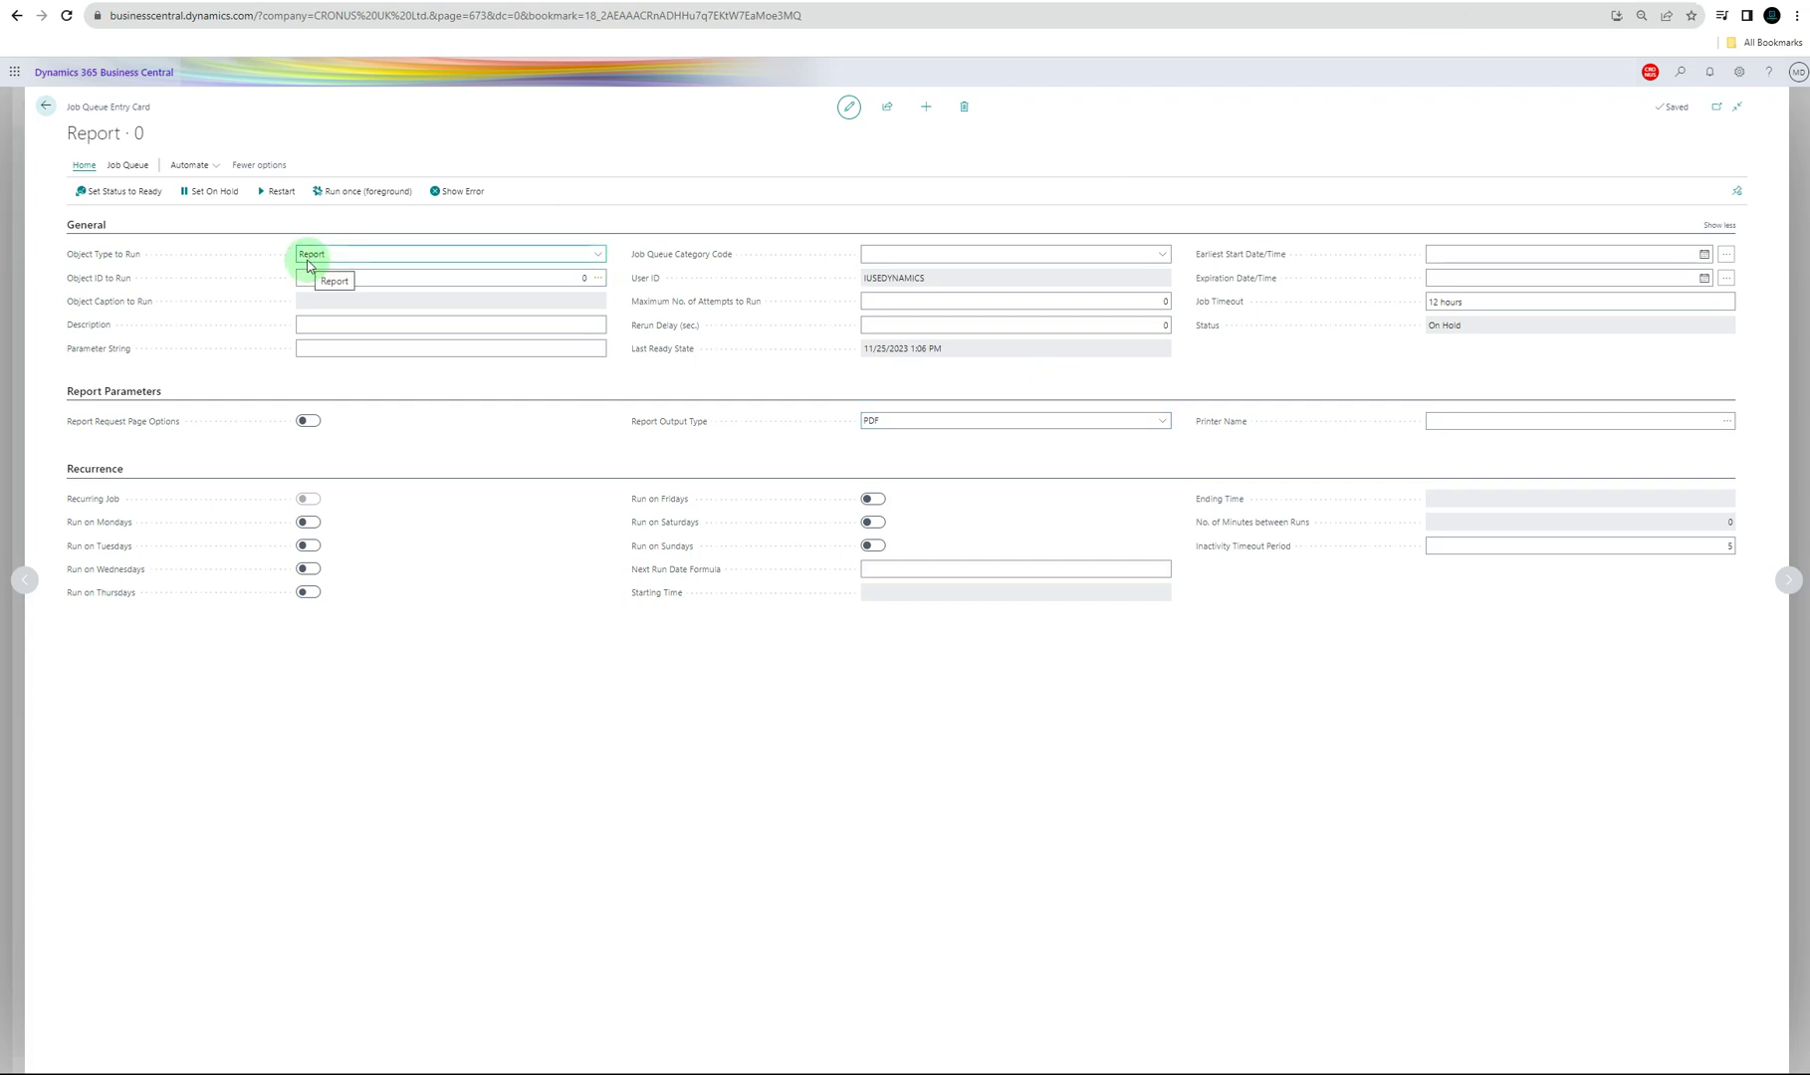
{"action": "left_click", "coordinate": [596, 261]}
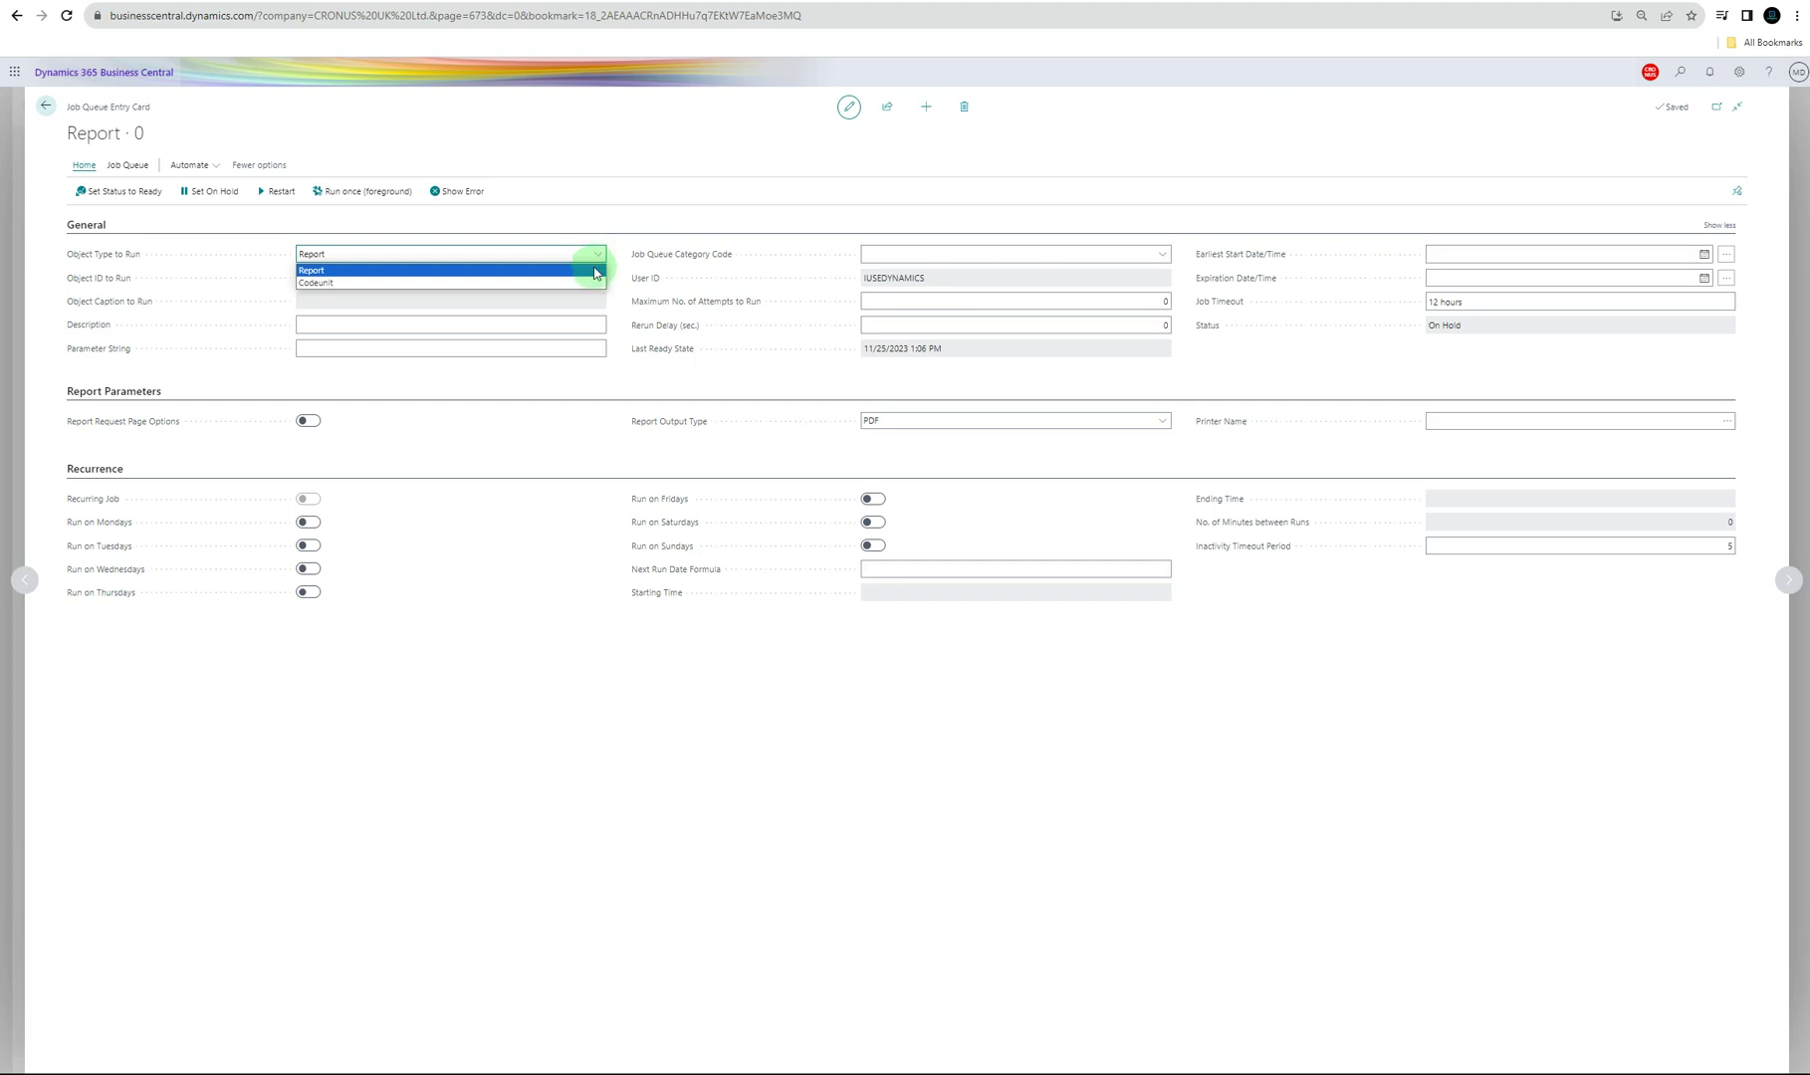
- Keep Report as the object type, browse the Job Queue actions, and open the Object ID to Run lookup
{"action": "left_click", "coordinate": [596, 270]}
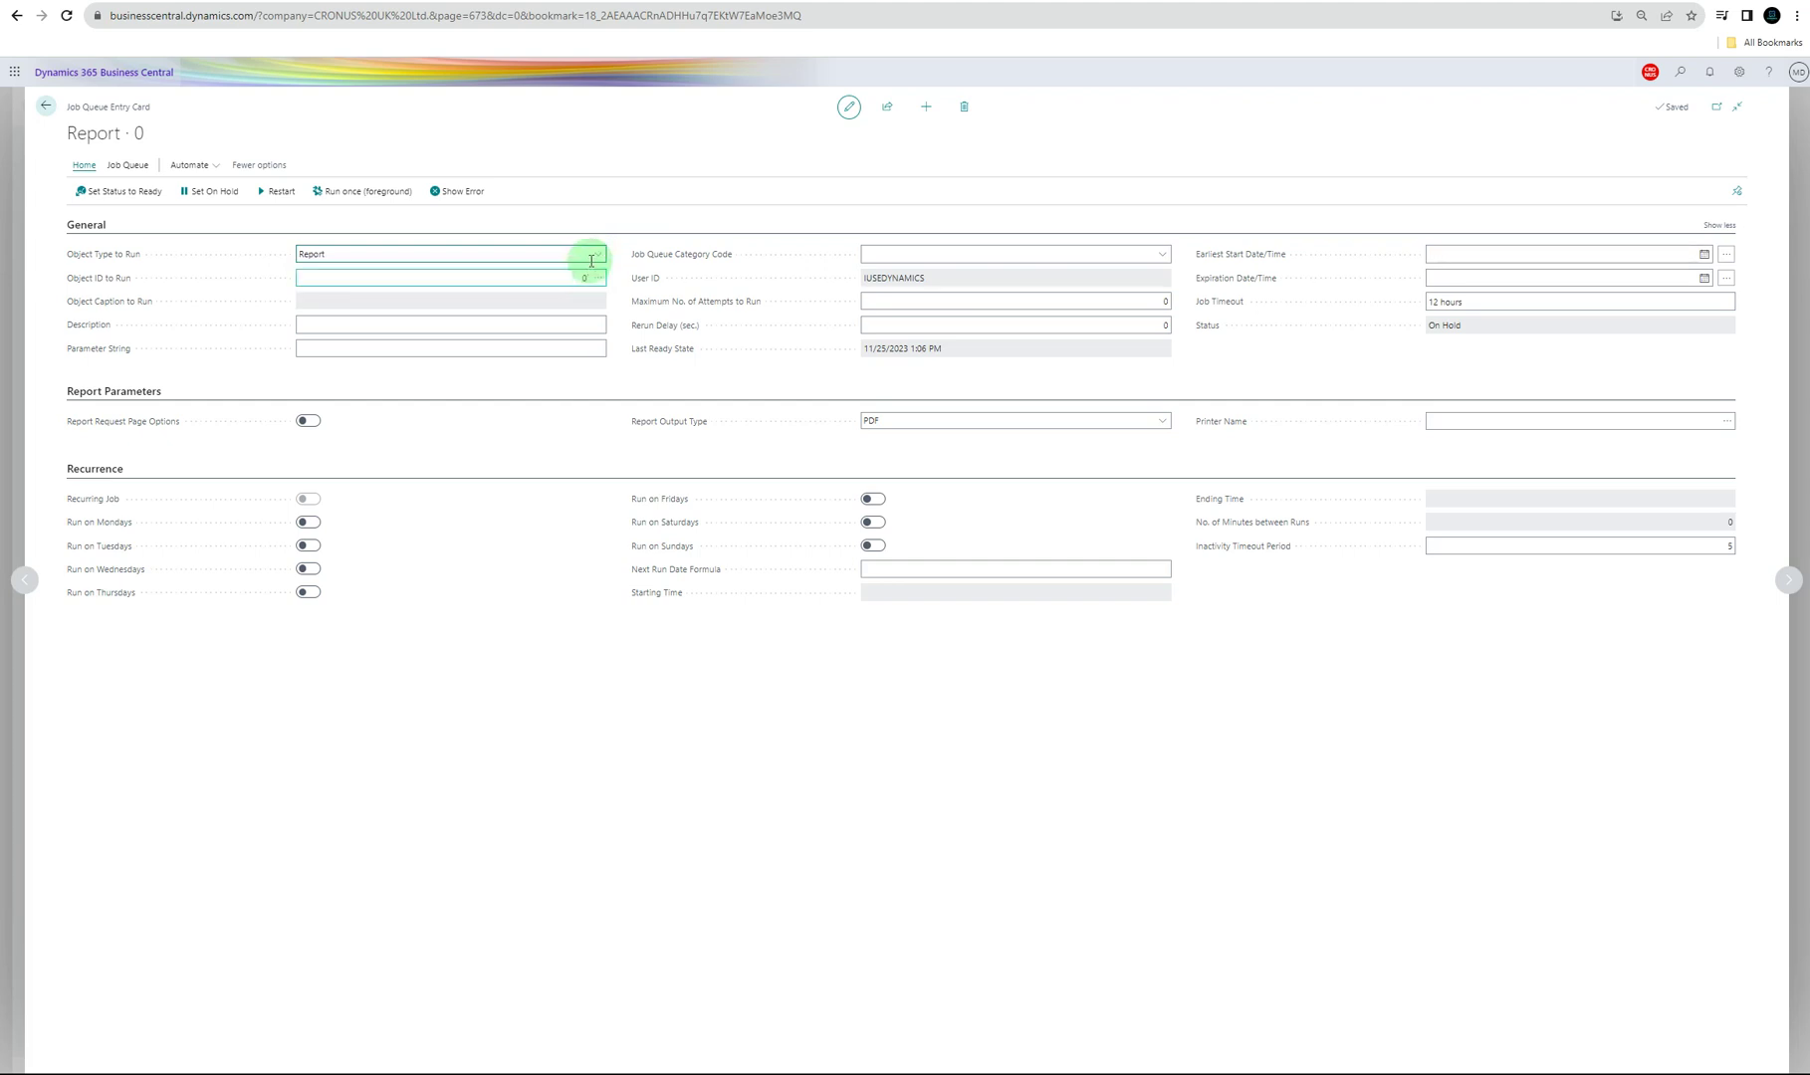
{"action": "left_click", "coordinate": [595, 255]}
{"action": "left_click", "coordinate": [594, 255]}
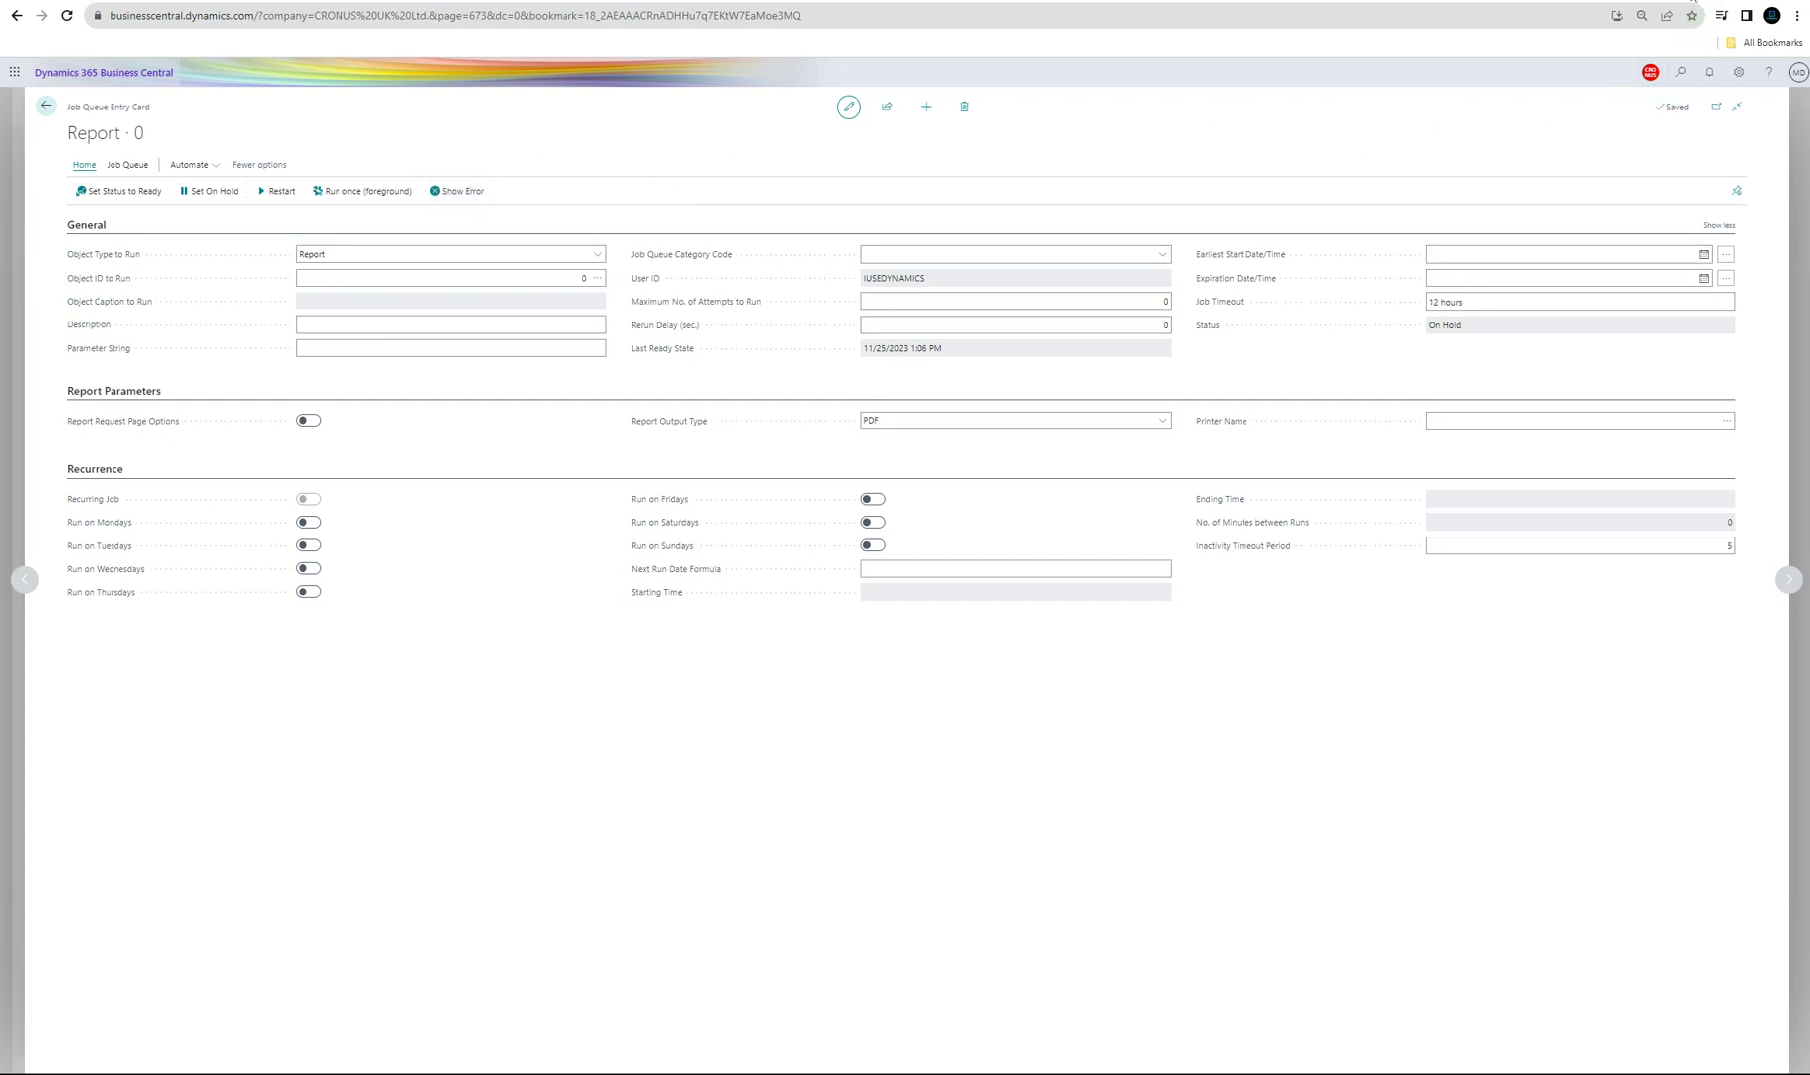
{"action": "left_click", "coordinate": [133, 166]}
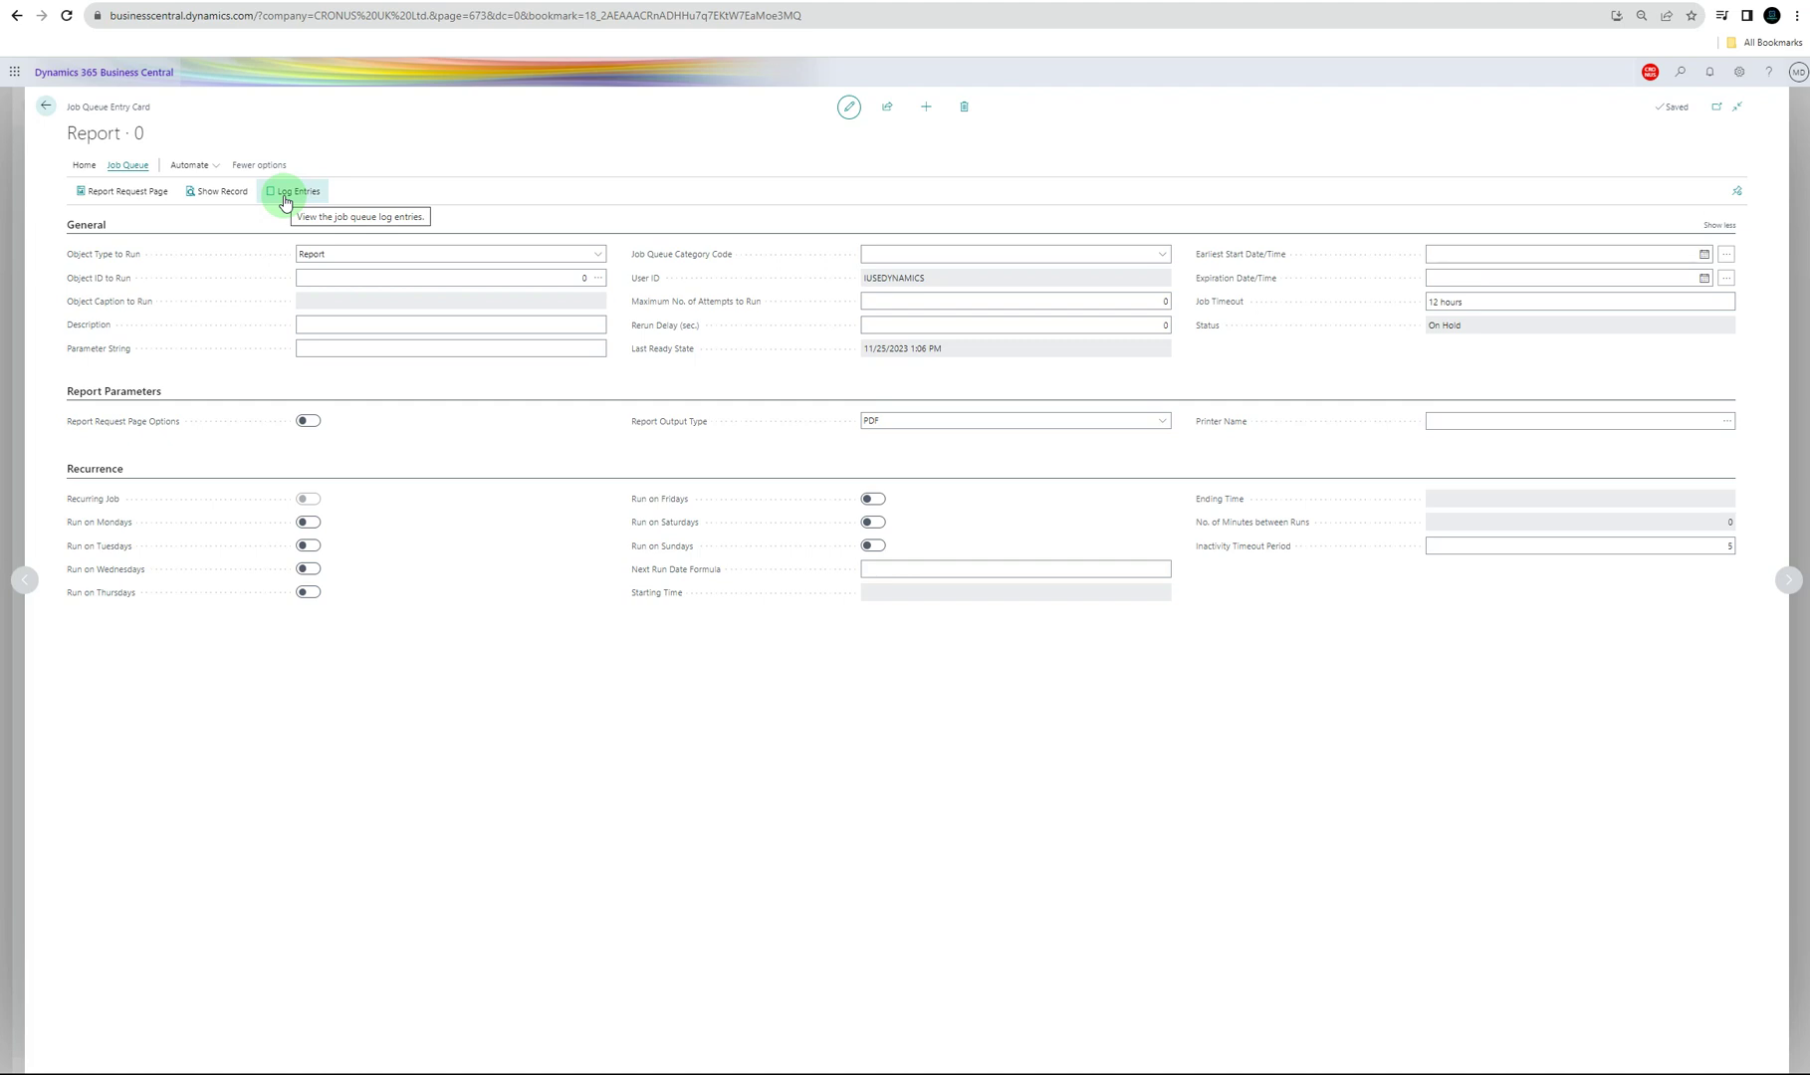
{"action": "left_click", "coordinate": [84, 164]}
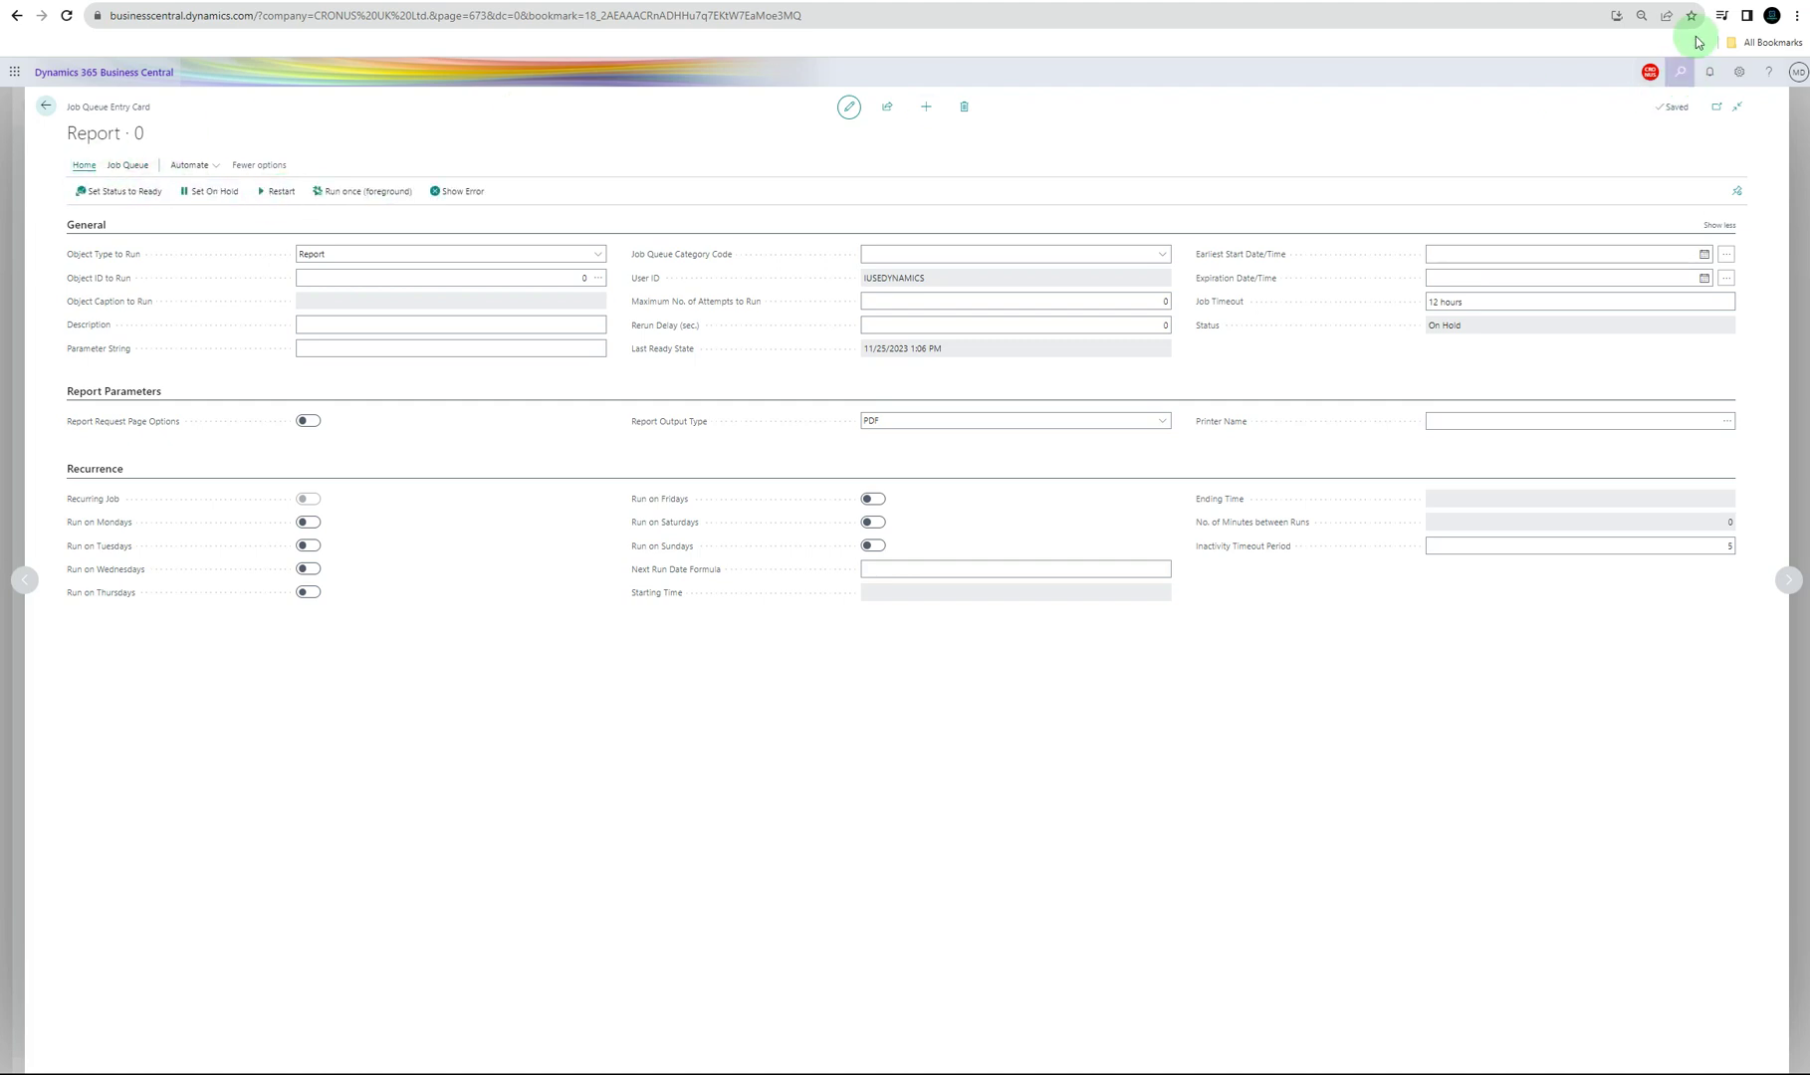
{"action": "left_click", "coordinate": [604, 280]}
{"action": "left_click", "coordinate": [602, 280]}
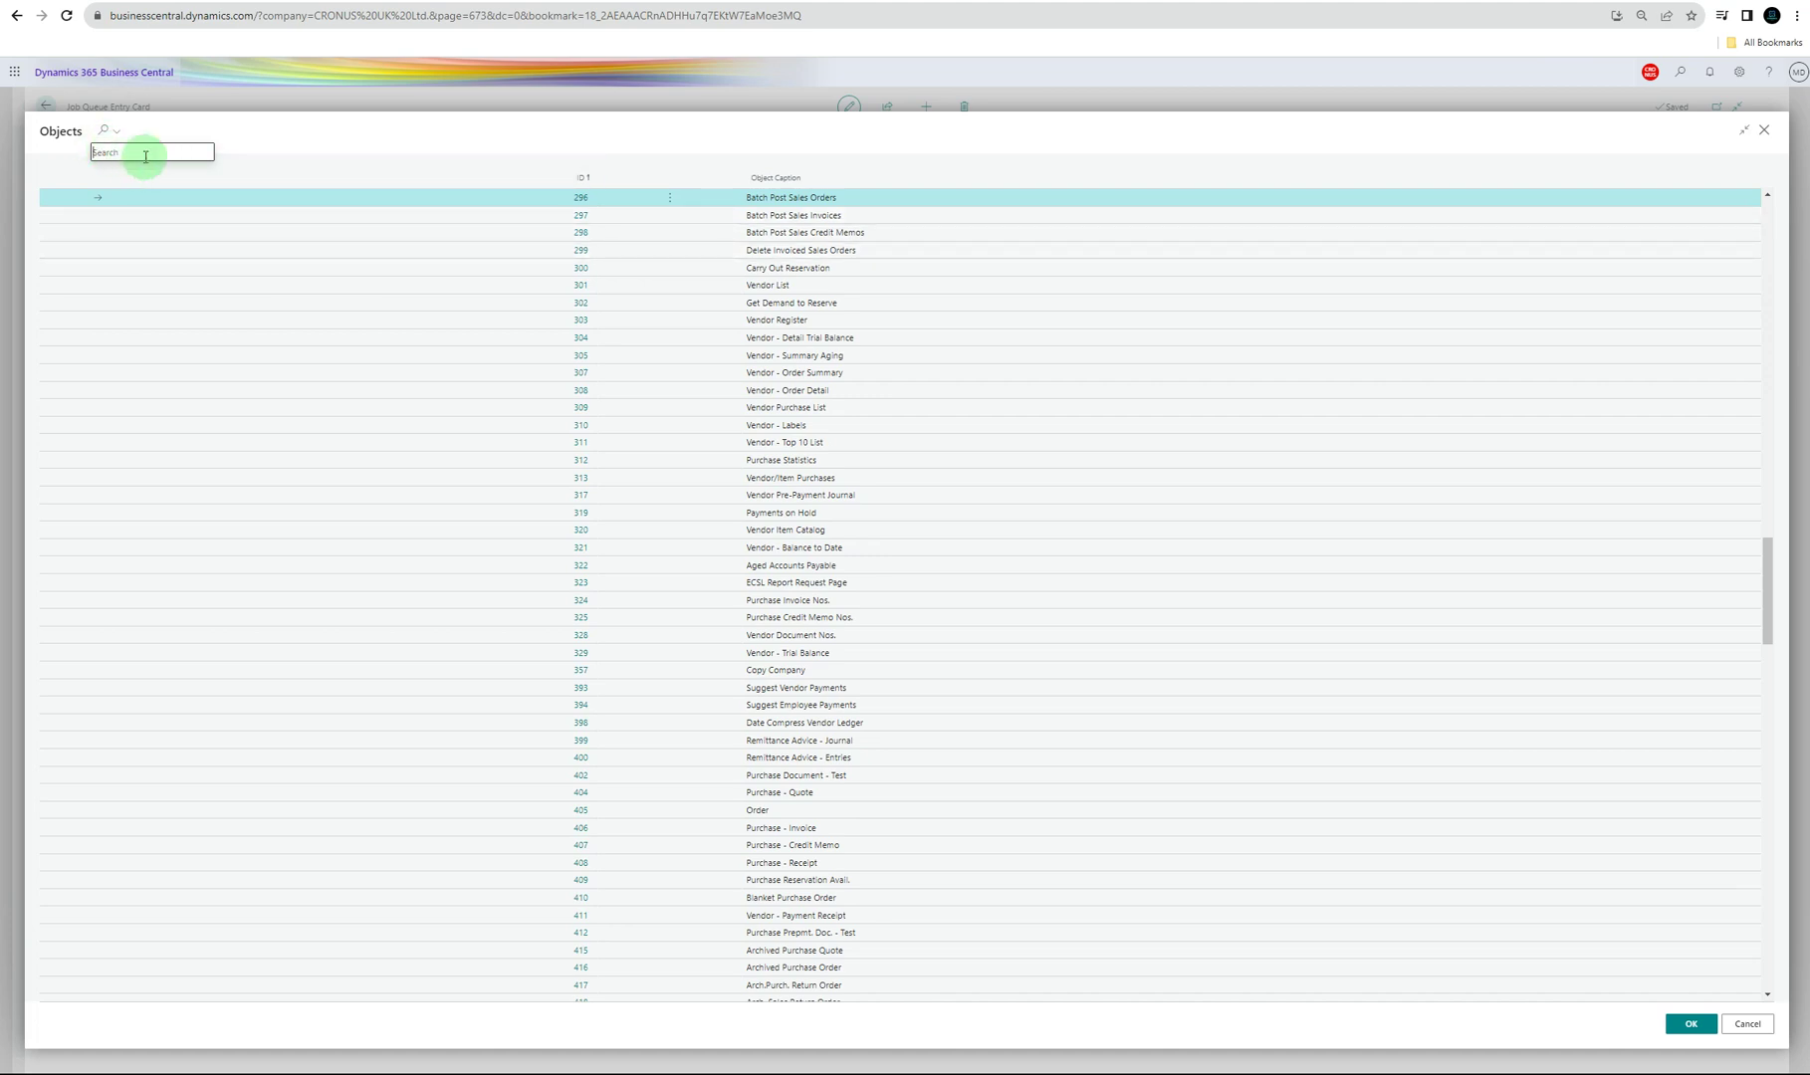
- Search 'batch post sales' in the Objects lookup and pick report 296 Batch Post Sales Orders
{"action": "type", "text": "batch post sales"}
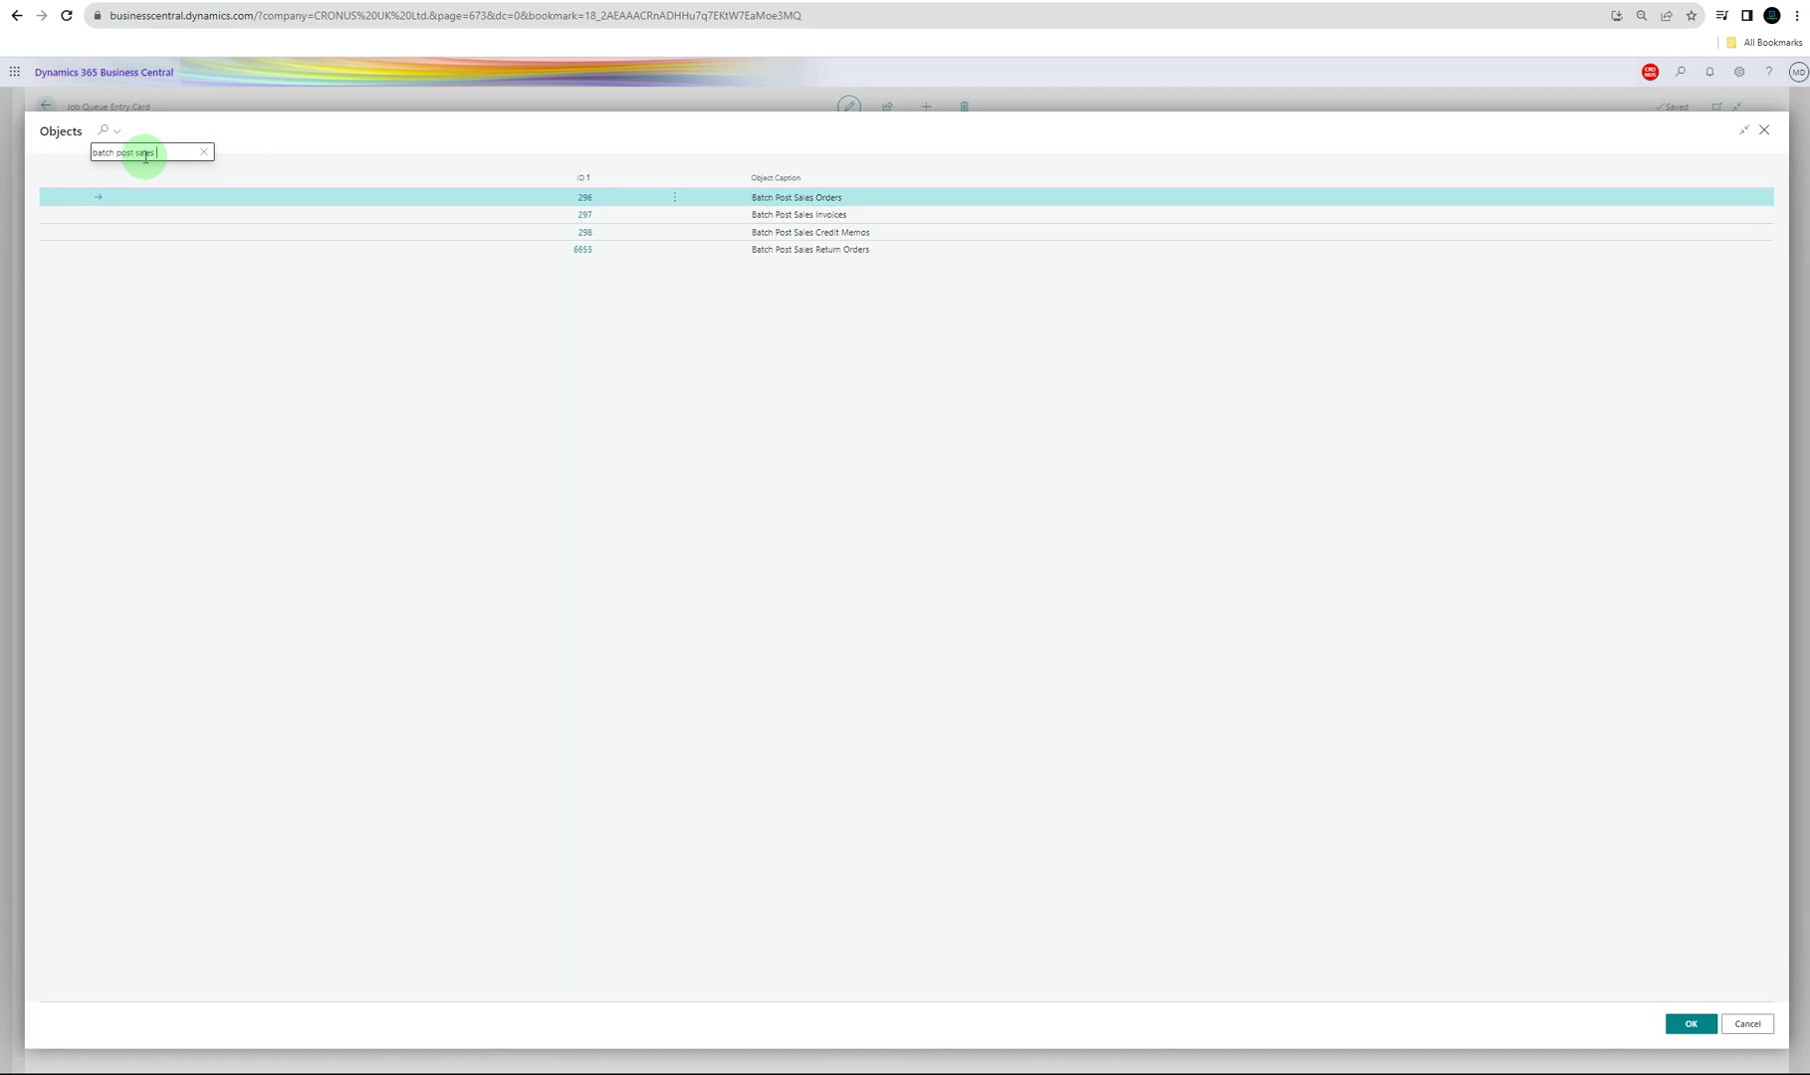
{"action": "left_click", "coordinate": [585, 198]}
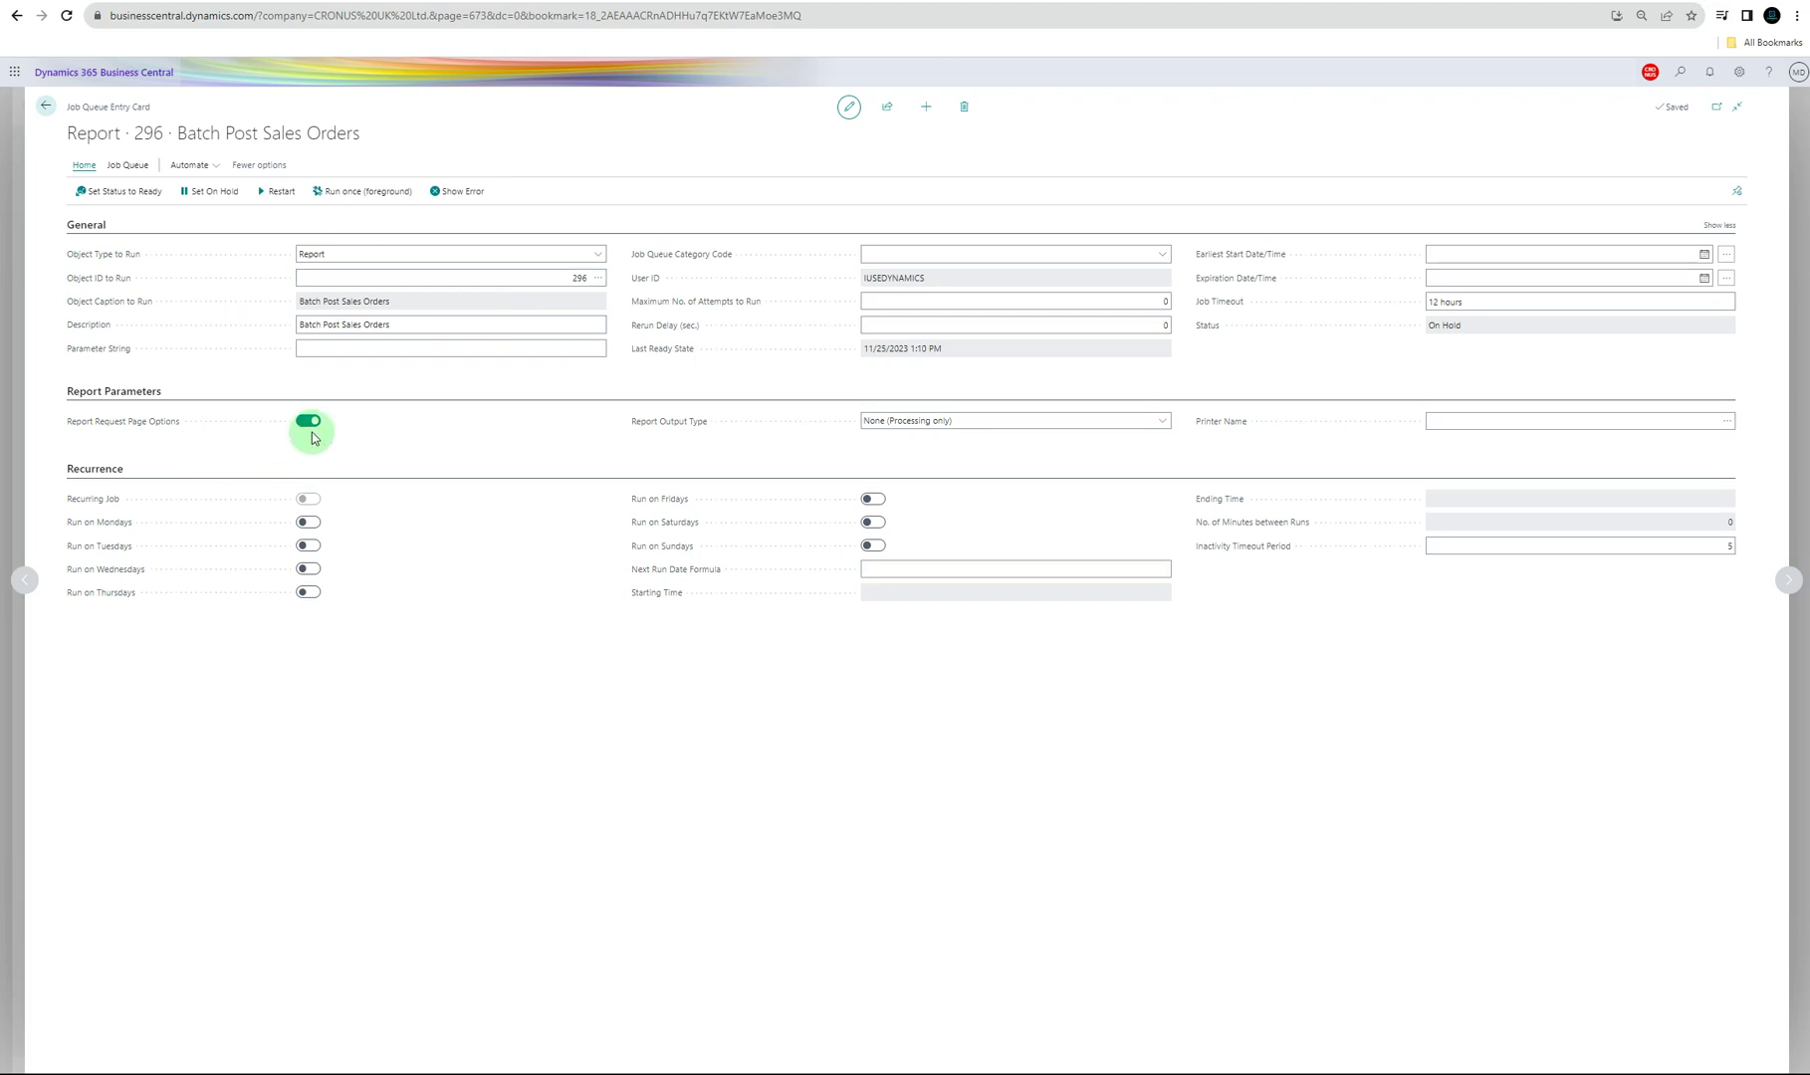
- Turn on Report Request Page Options, clear old parameters, and enable Ship and Invoice
{"action": "left_click", "coordinate": [305, 426]}
{"action": "left_click", "coordinate": [1004, 608]}
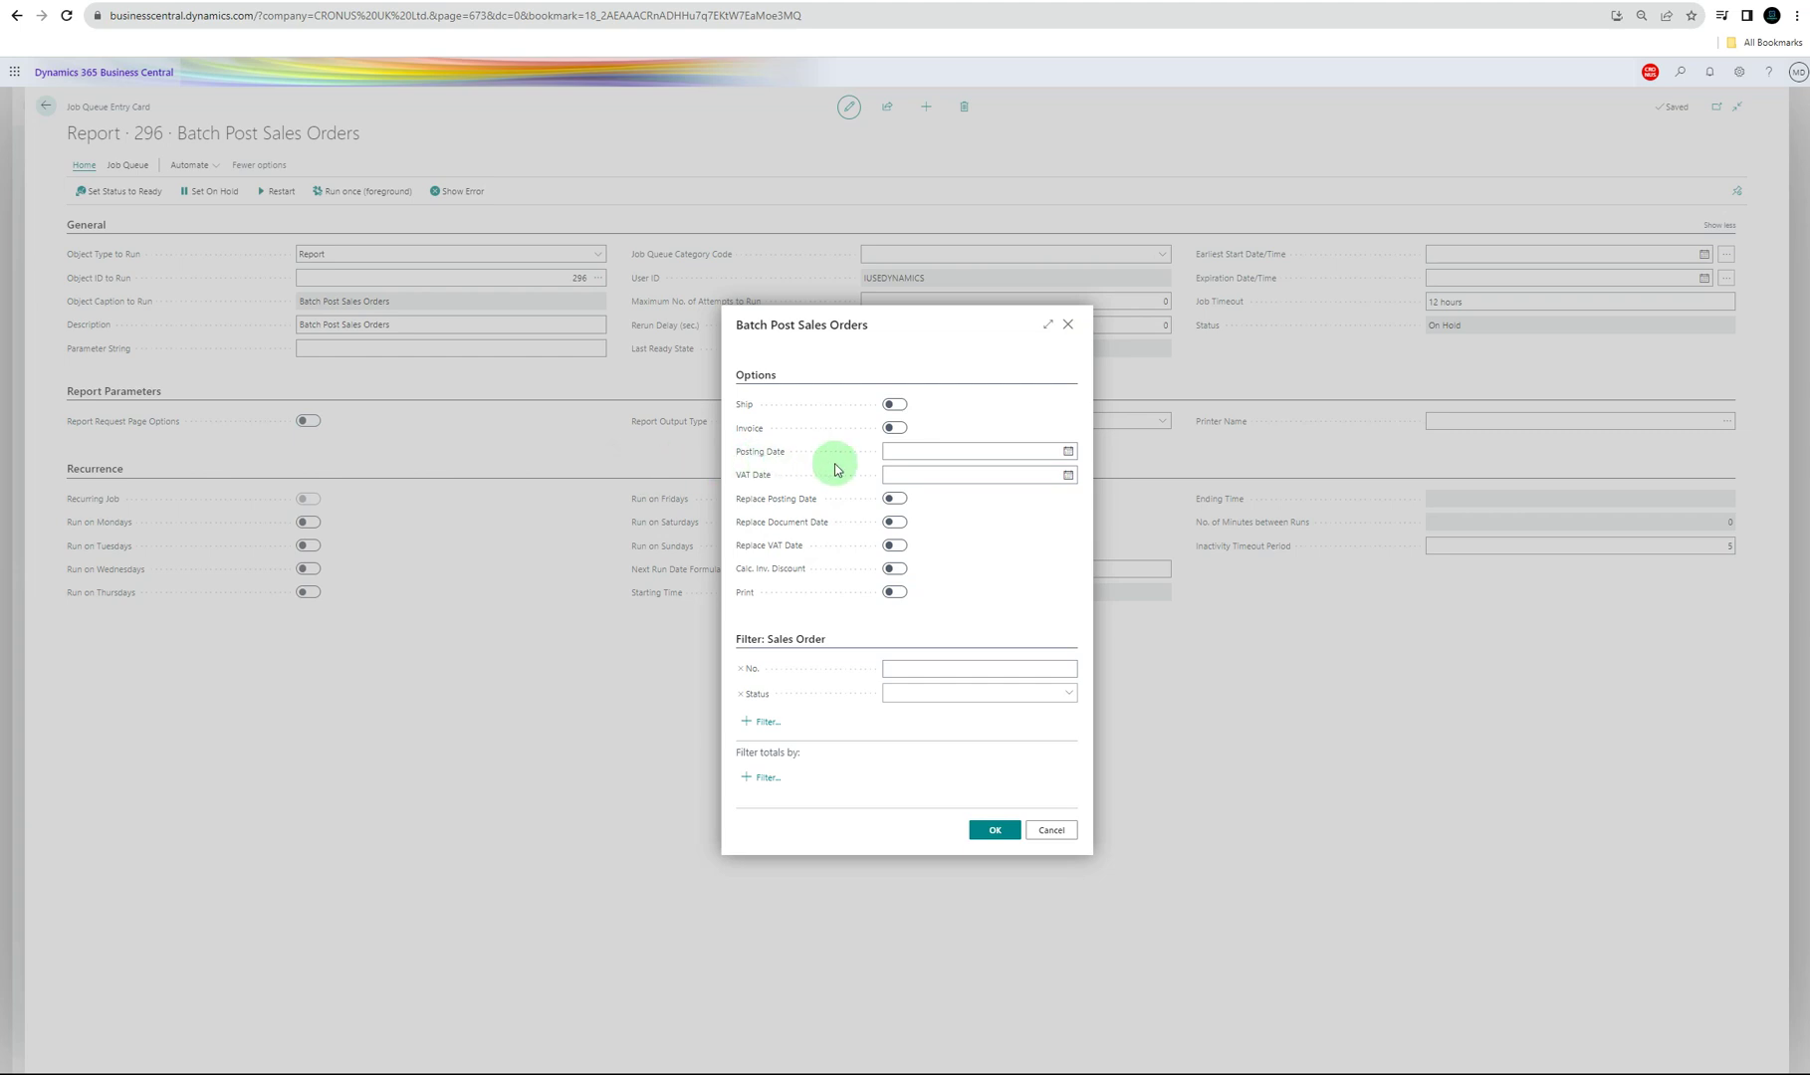
{"action": "left_click", "coordinate": [999, 478]}
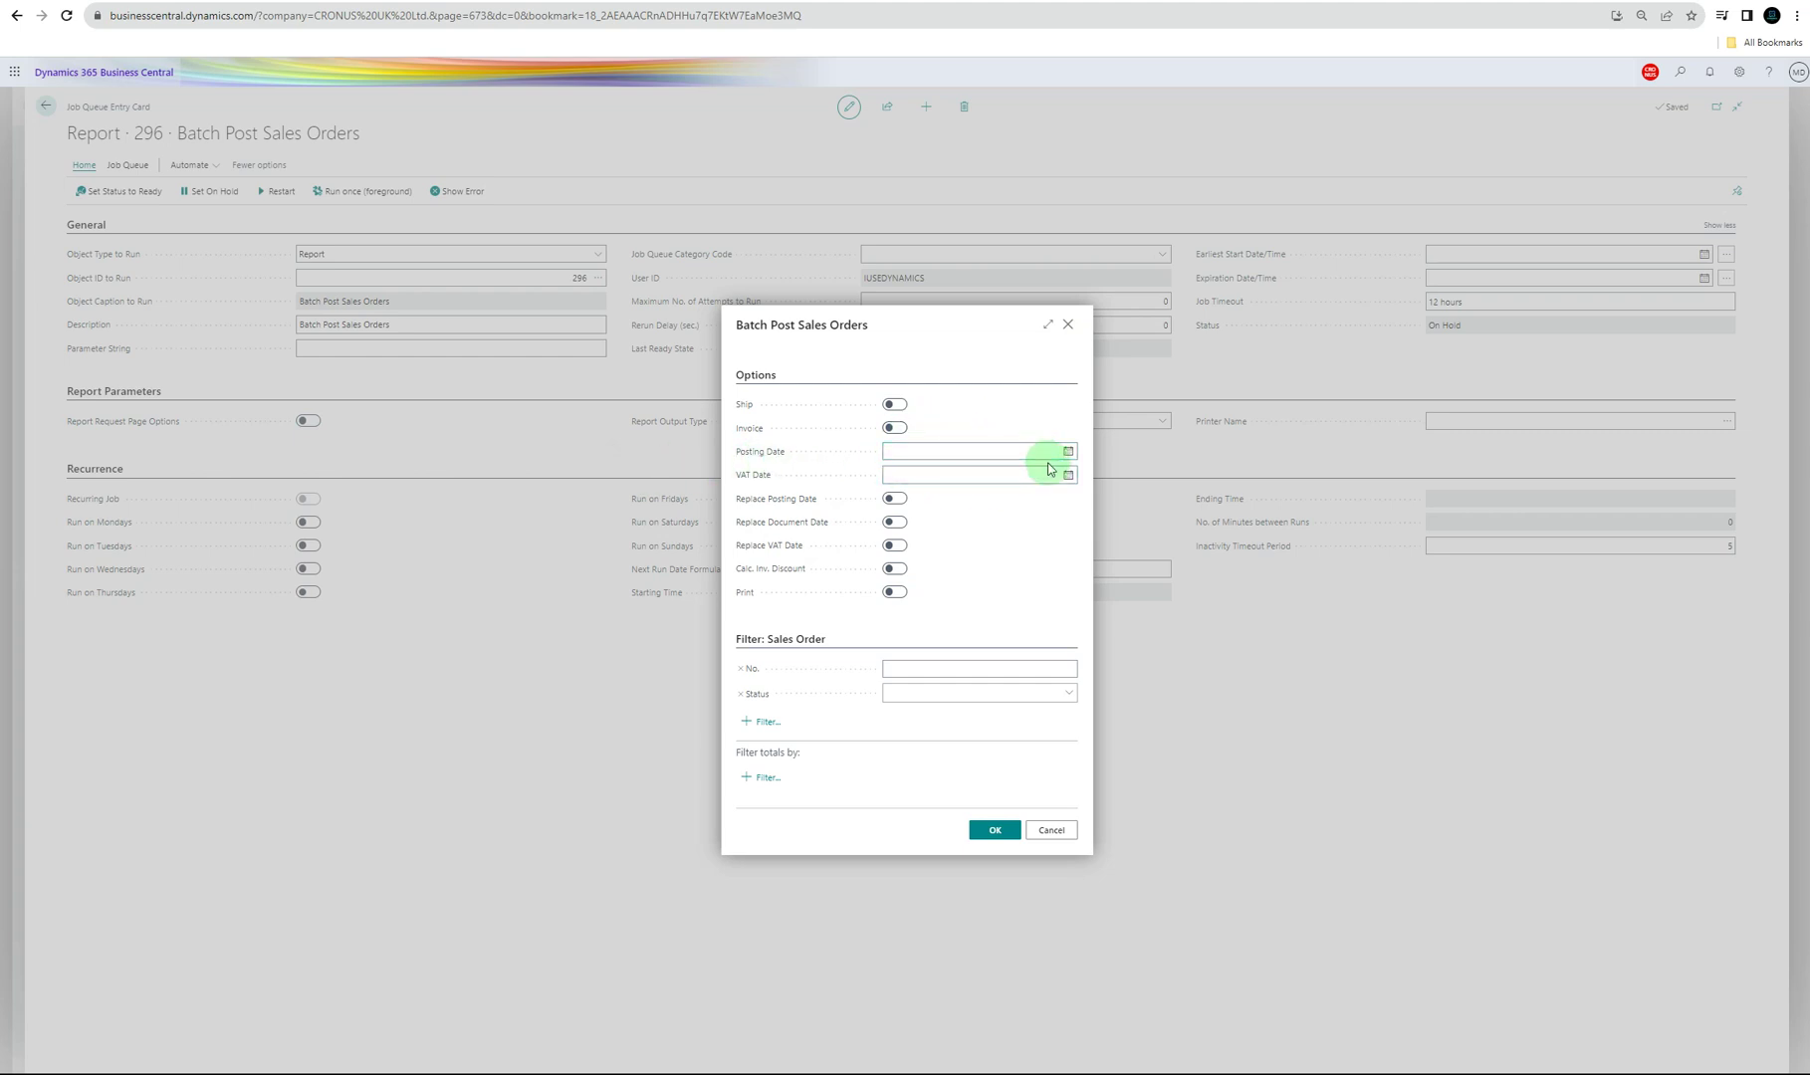
{"action": "left_click", "coordinate": [894, 428]}
{"action": "left_click", "coordinate": [893, 405]}
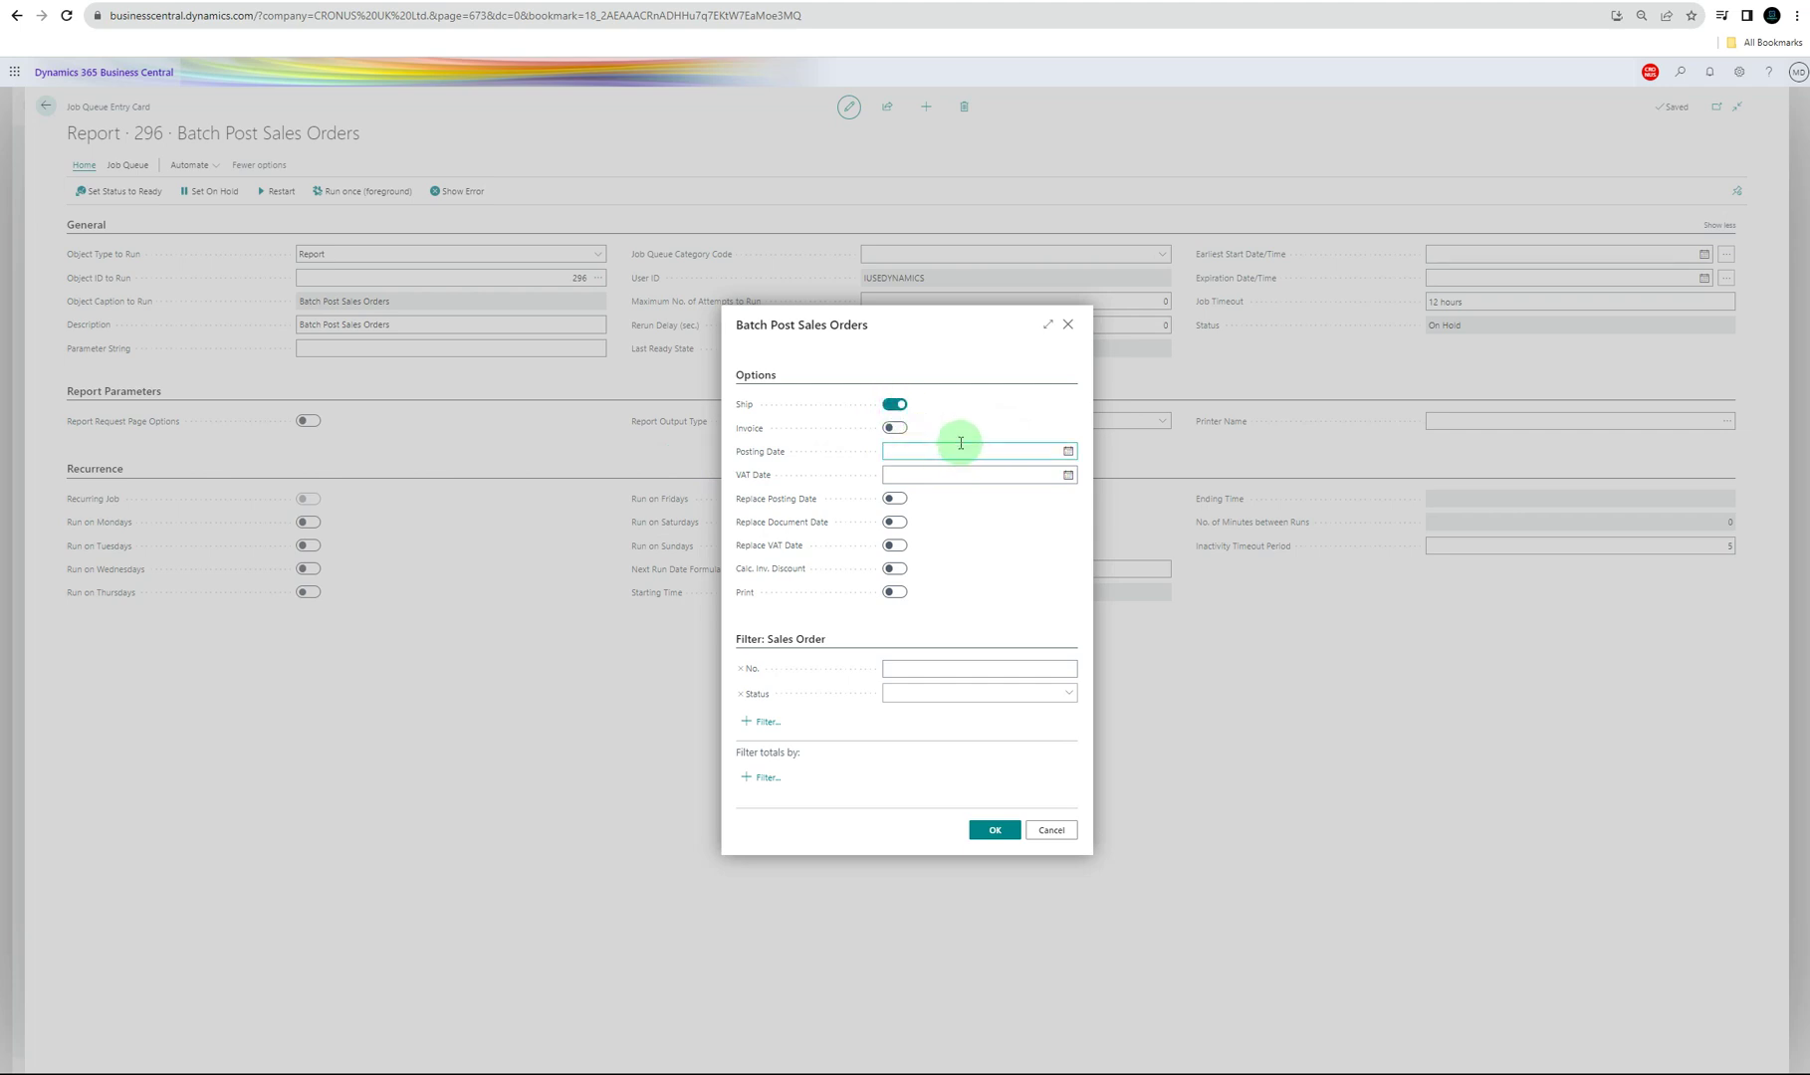
{"action": "left_click", "coordinate": [902, 429]}
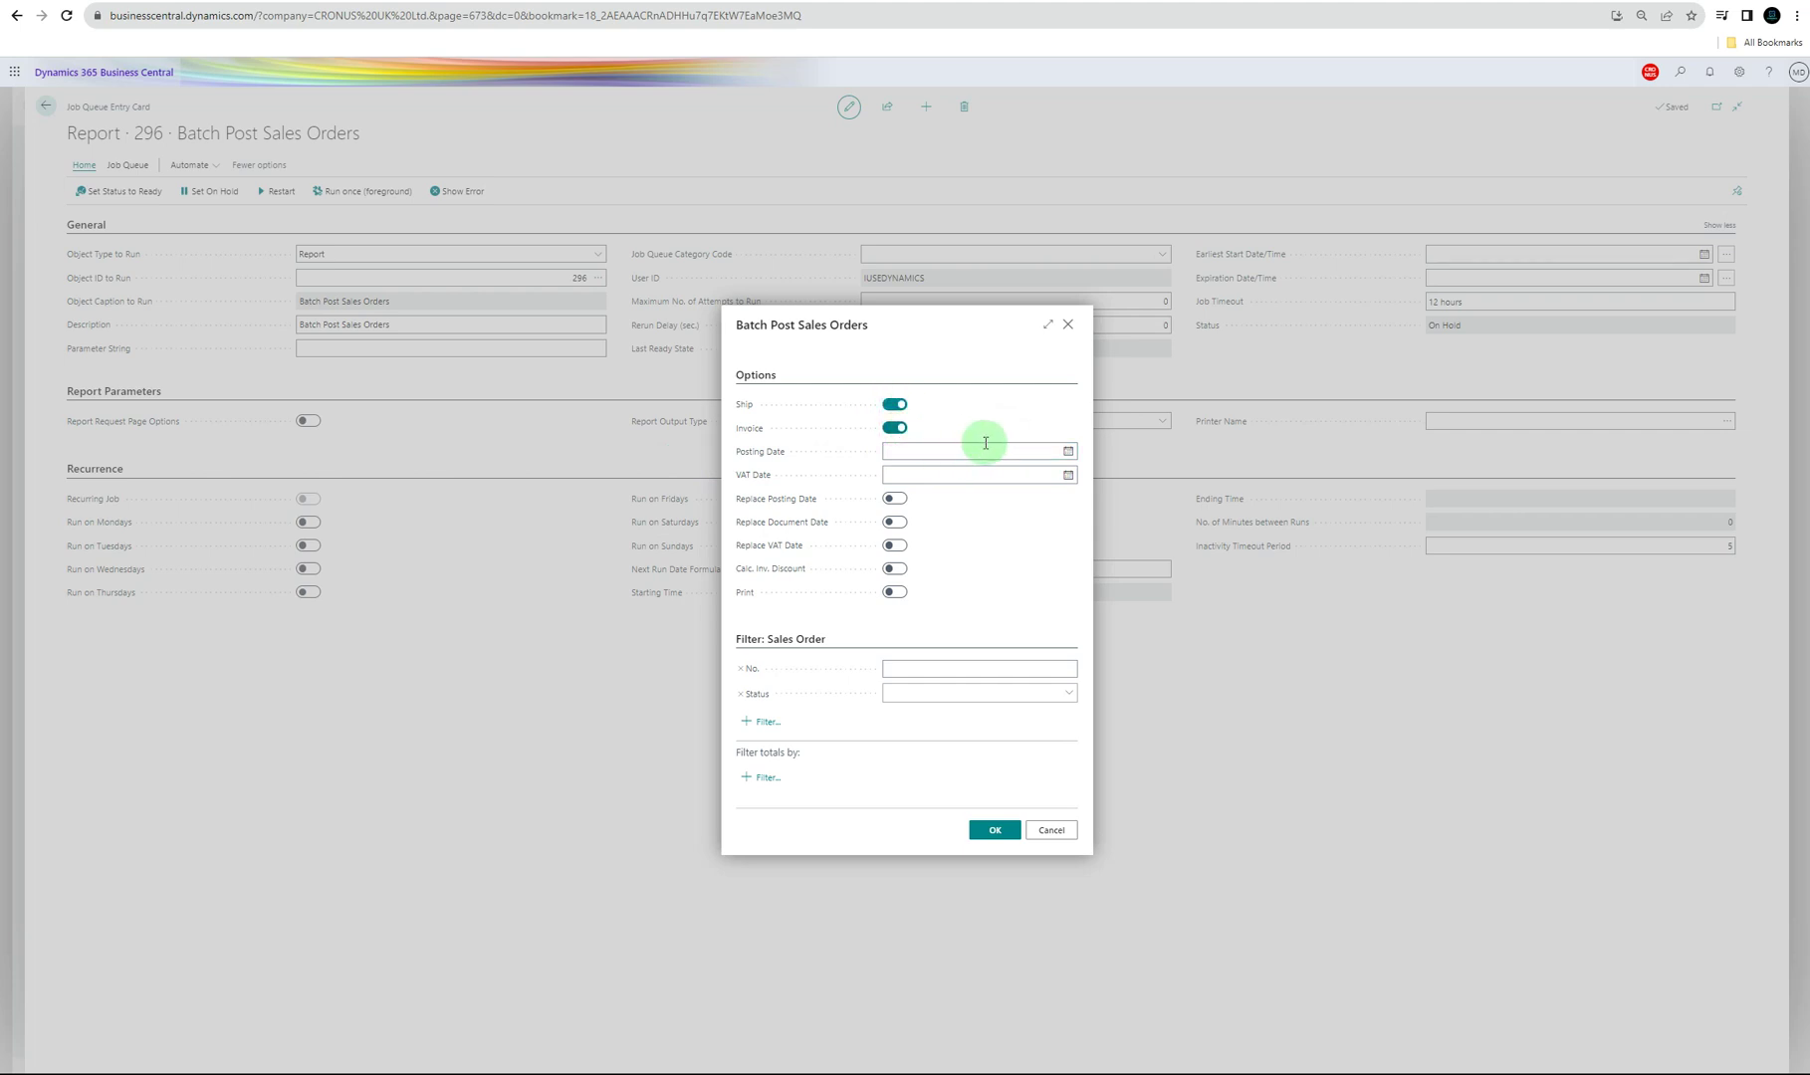
- Set Posting Date 11/27/2023 and VAT Date 11/30/2023, enable Print, and confirm the options
{"action": "left_click", "coordinate": [1063, 454]}
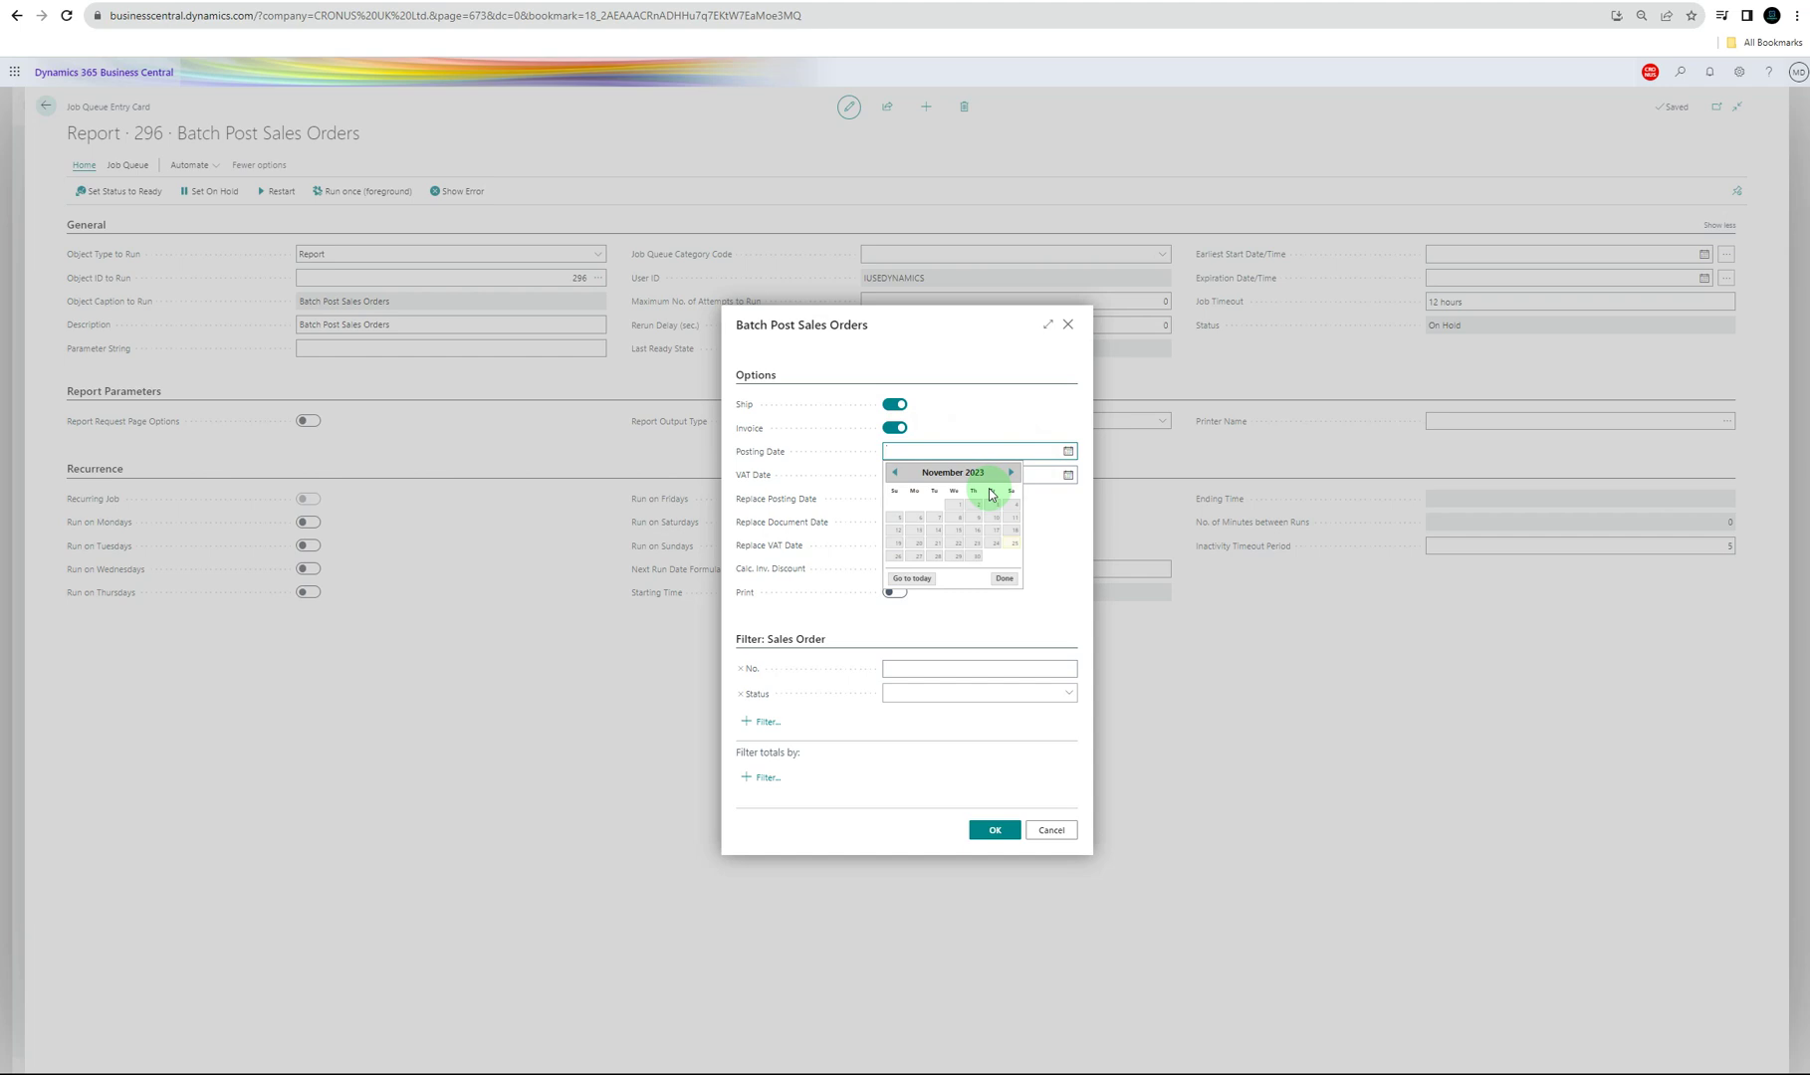
{"action": "left_click", "coordinate": [953, 508]}
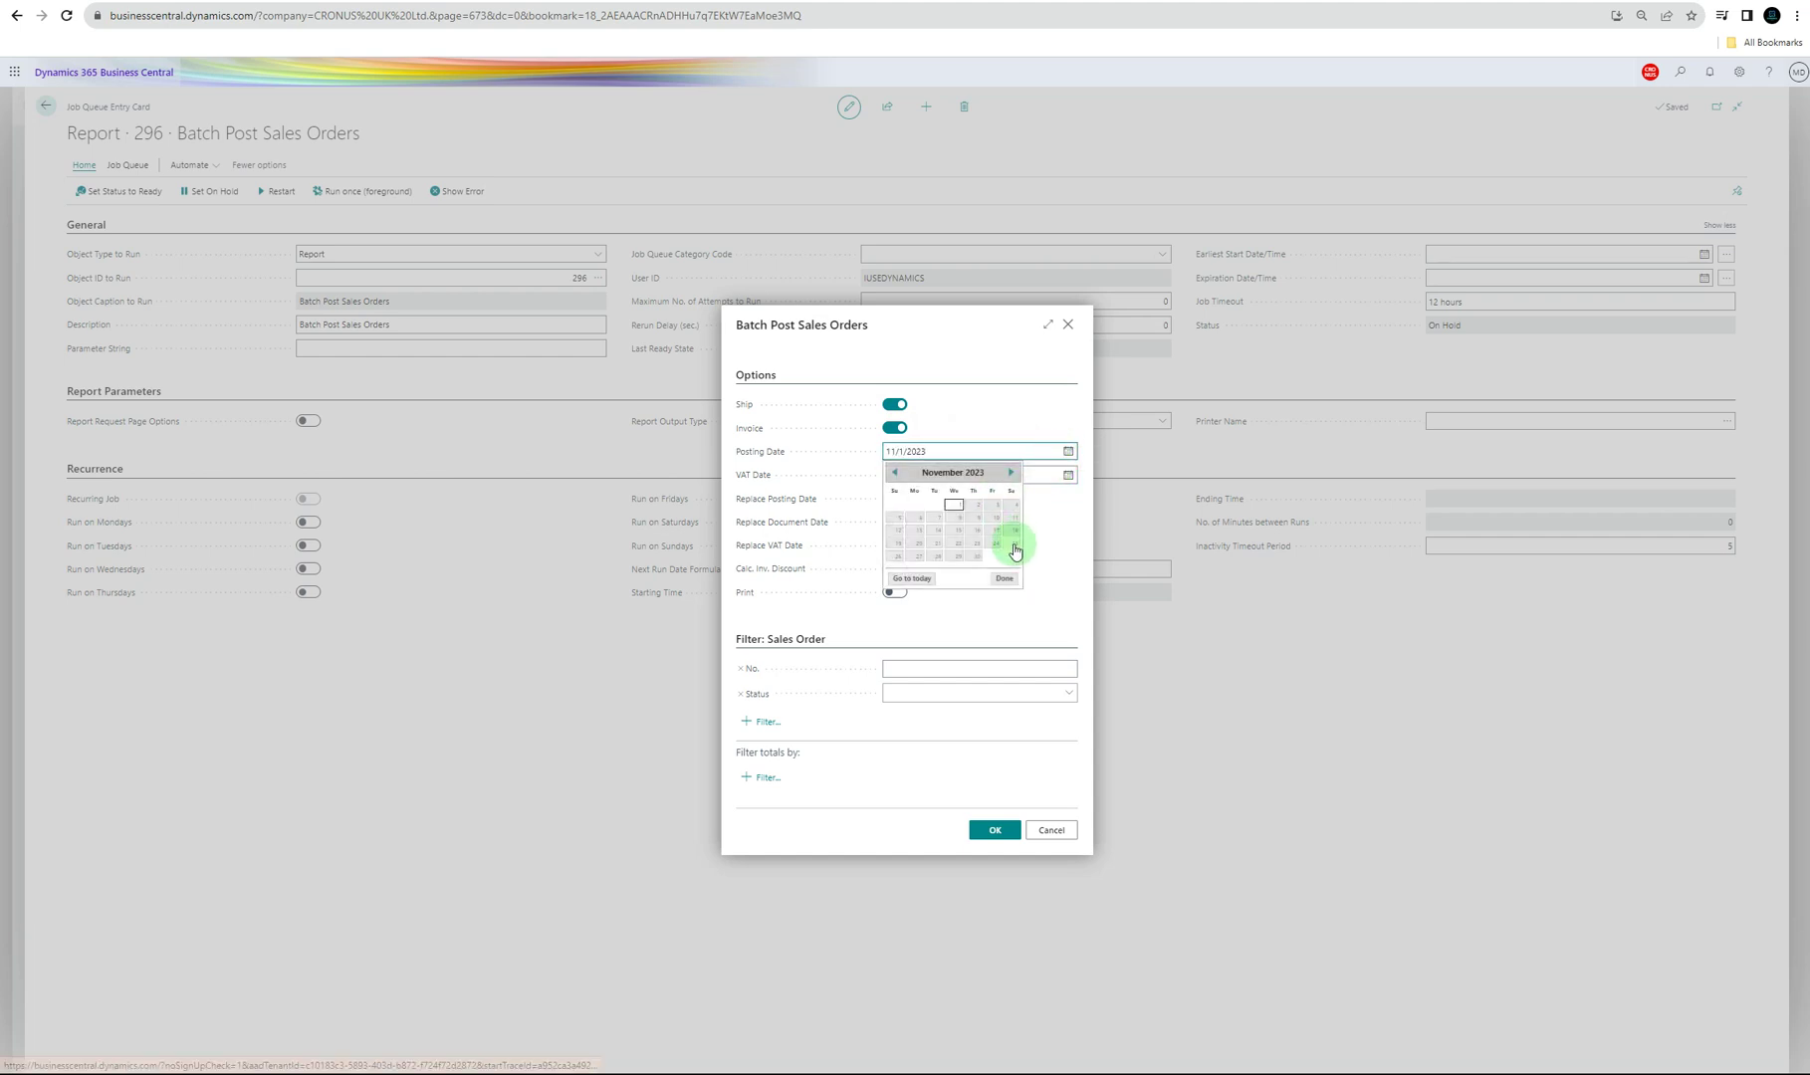
{"action": "left_click", "coordinate": [919, 556]}
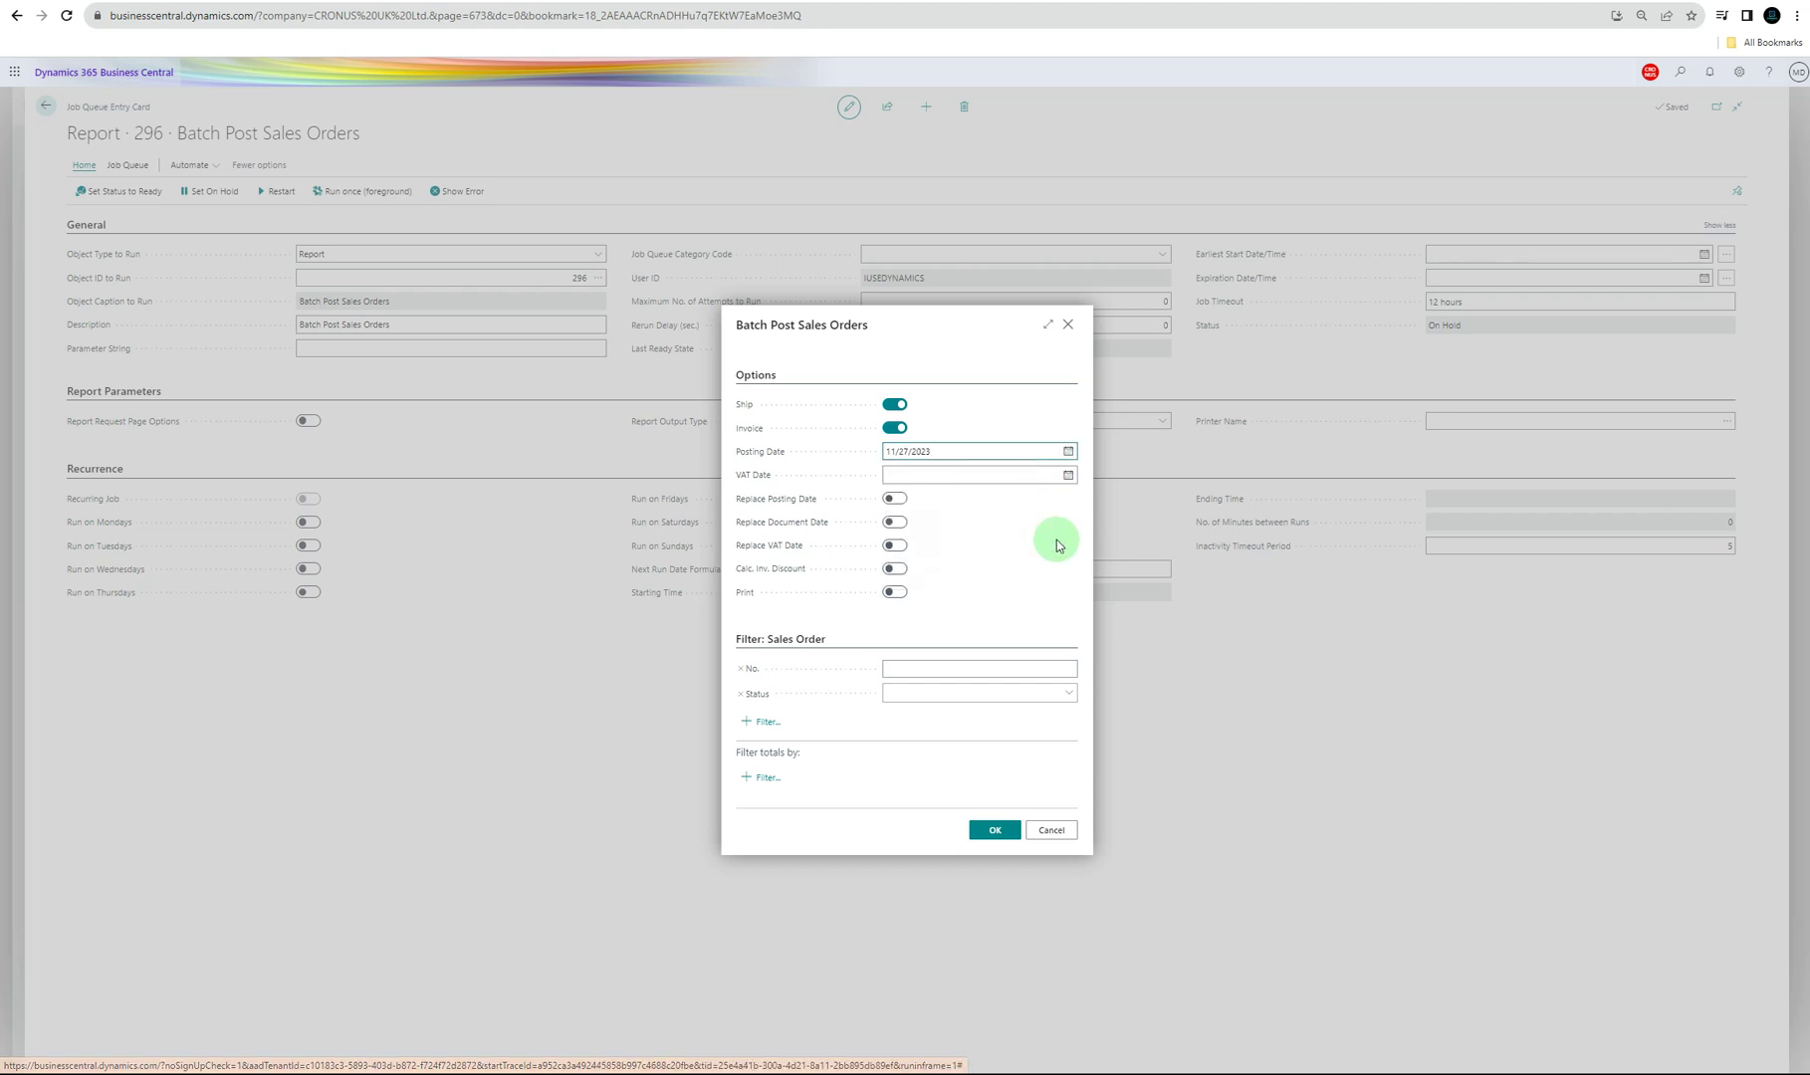
{"action": "left_click", "coordinate": [1068, 475]}
{"action": "left_click", "coordinate": [978, 577]}
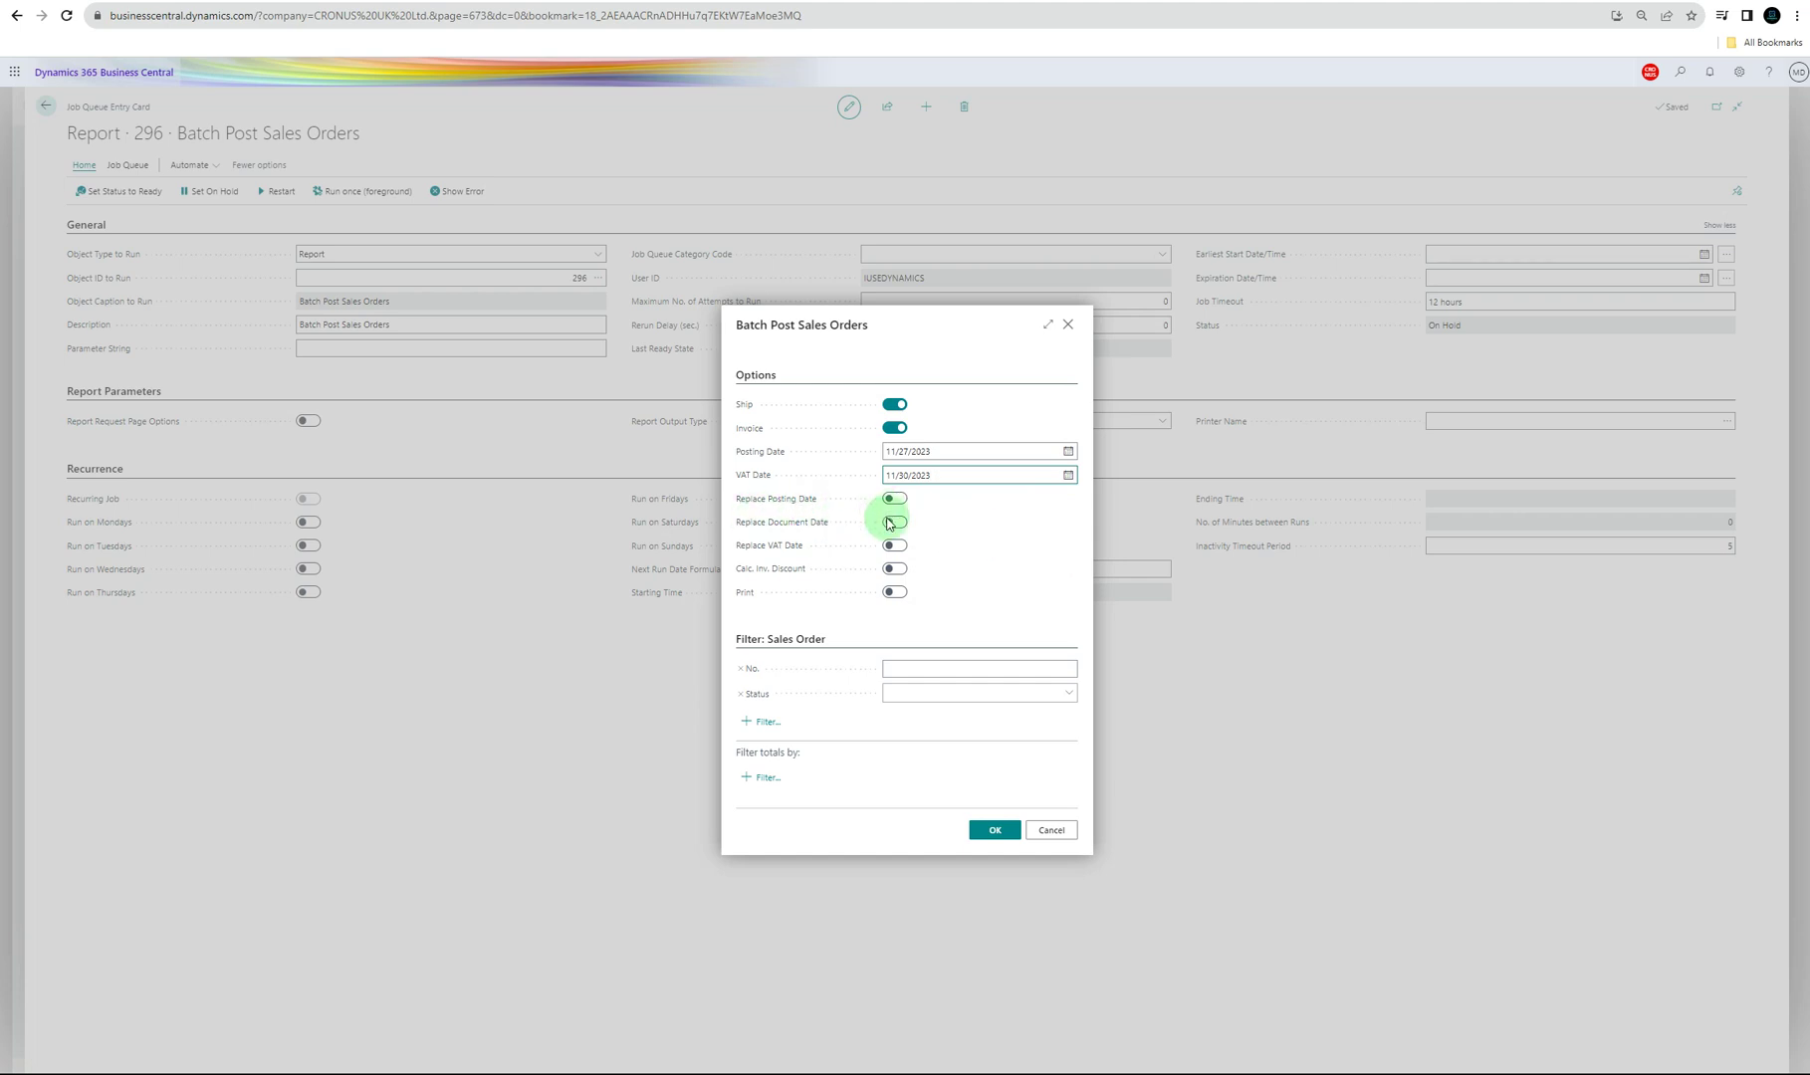
{"action": "left_click", "coordinate": [895, 592]}
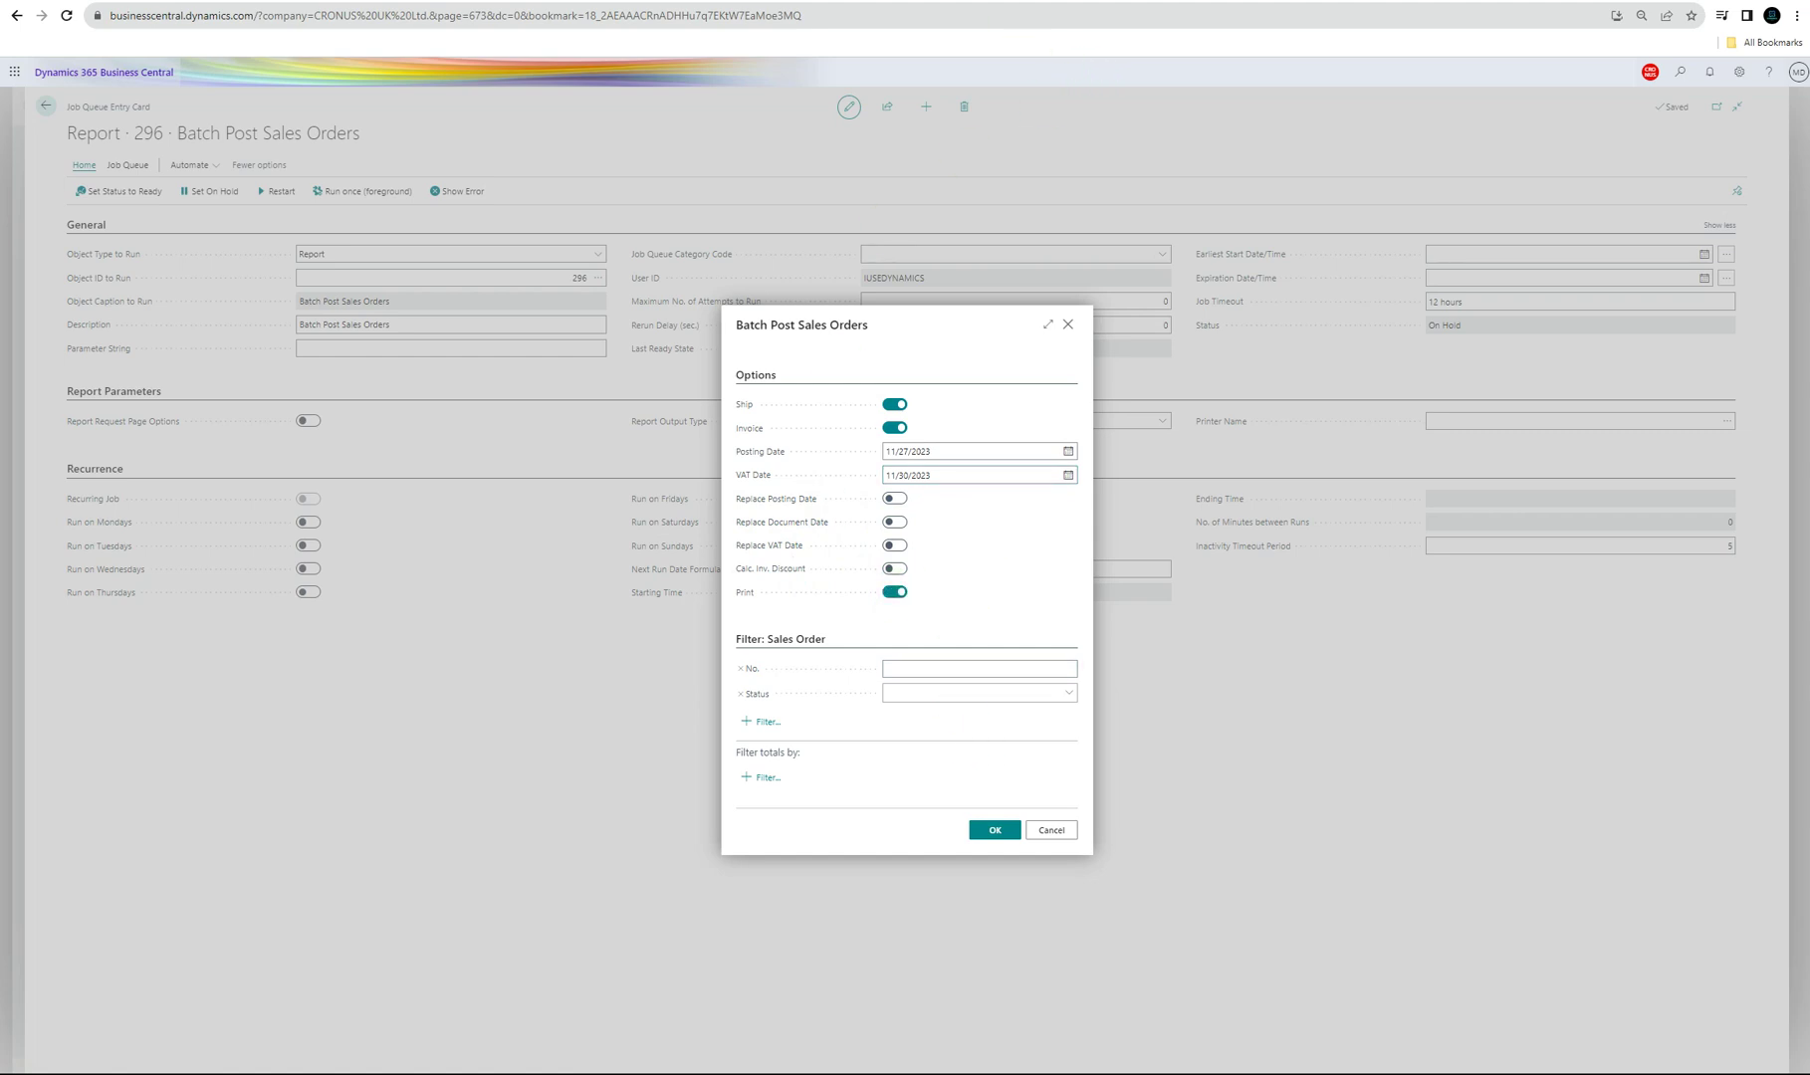
{"action": "key", "text": "Return"}
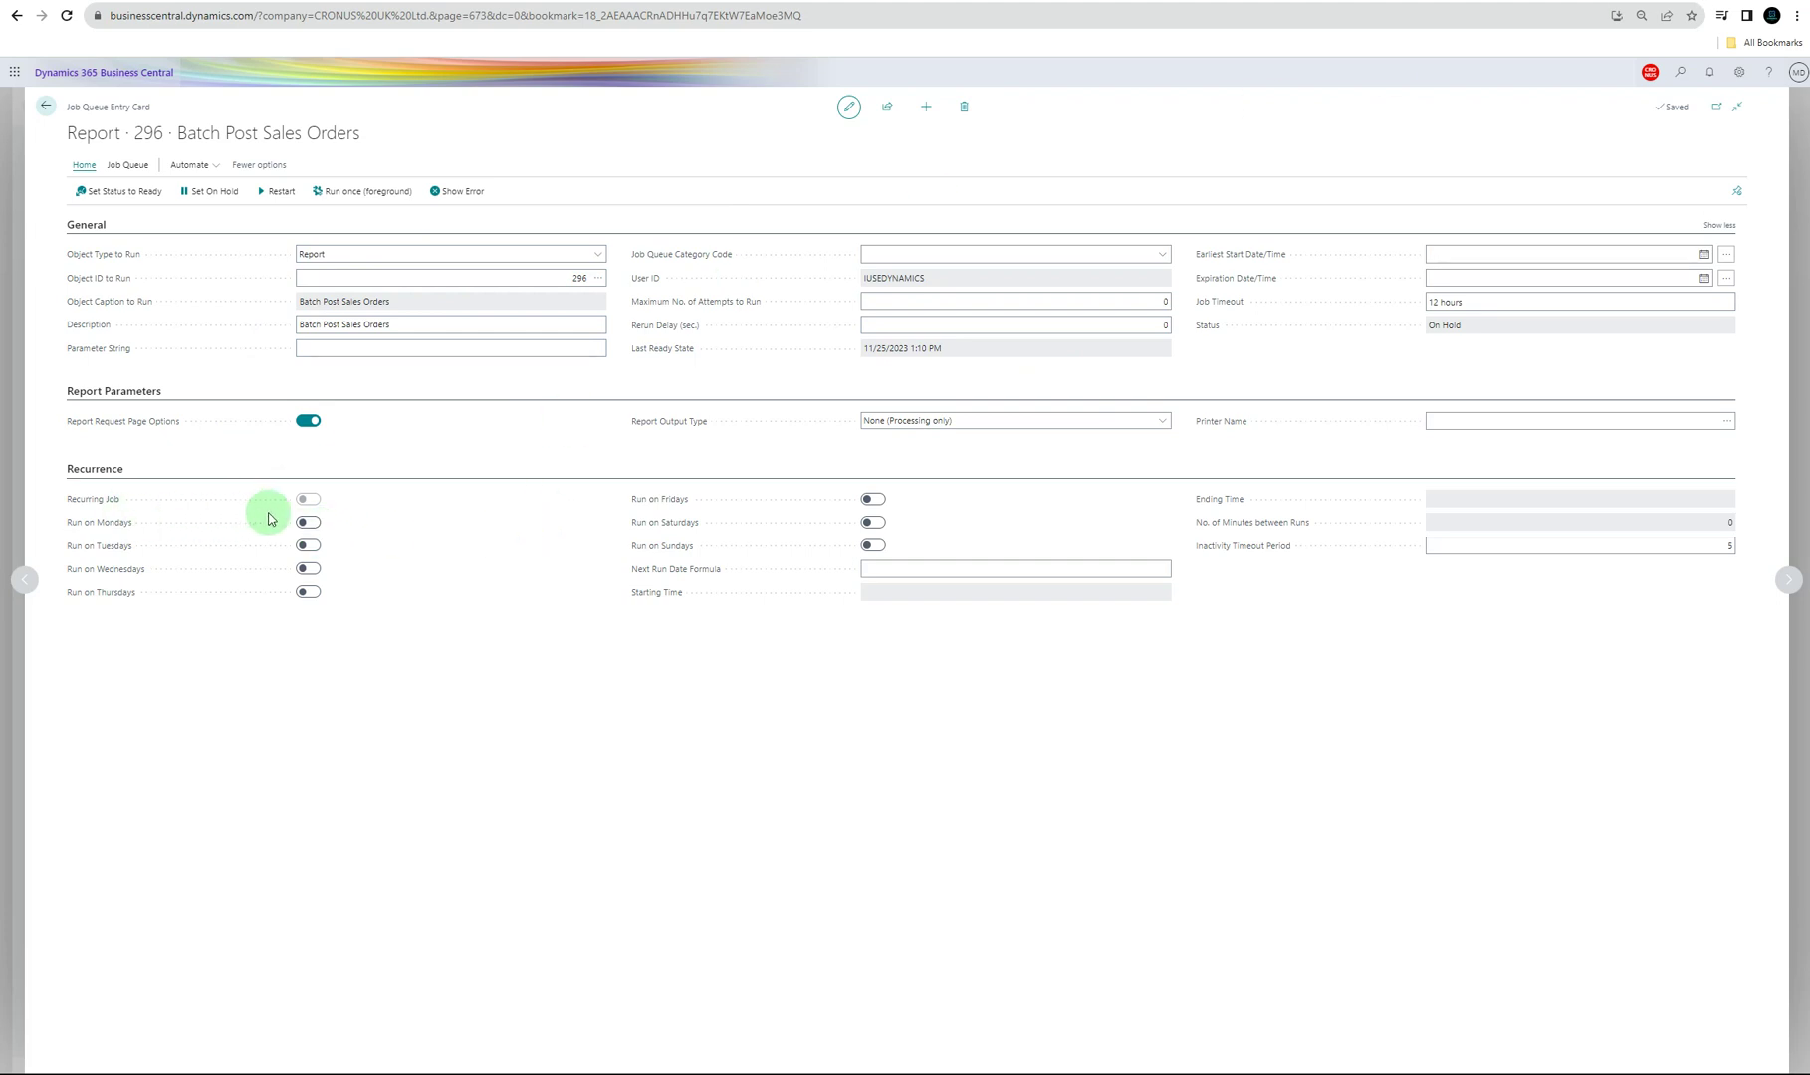
- Make the job recur Mondays and Fridays at 07:00 and set its status to Ready
{"action": "left_click", "coordinate": [310, 523]}
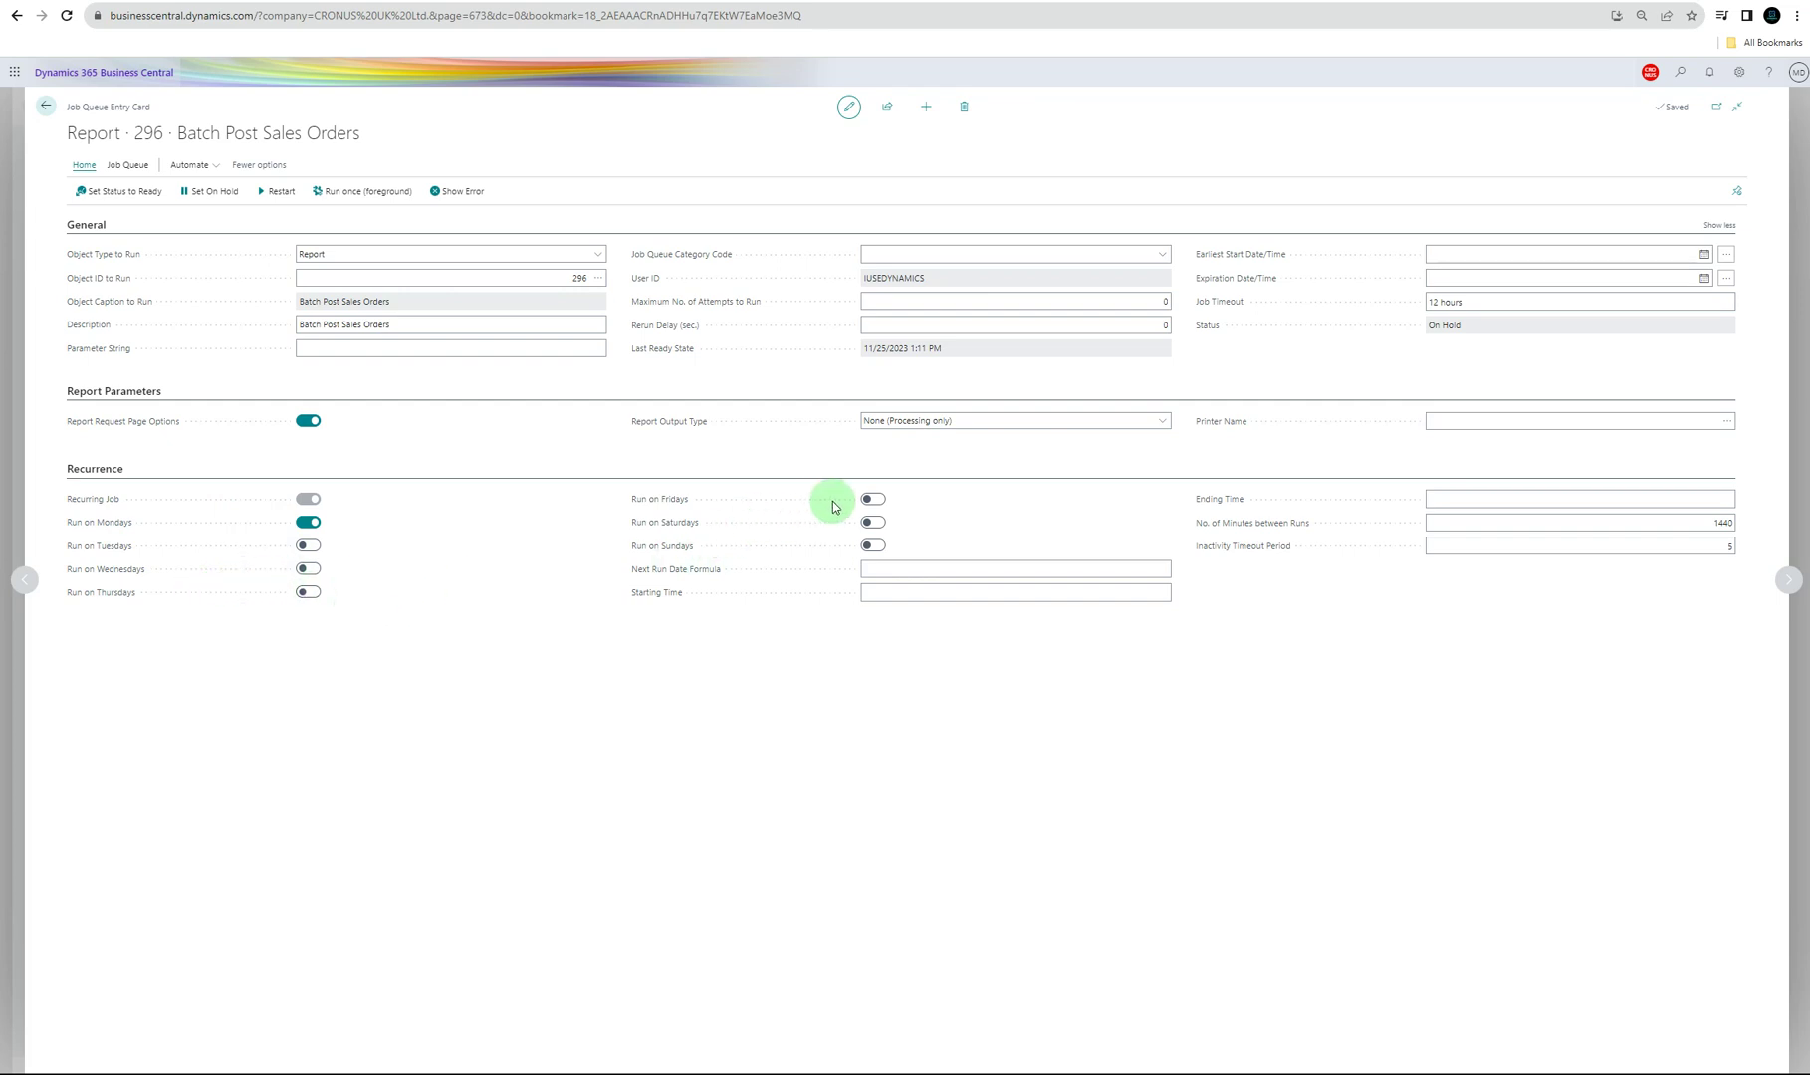
{"action": "left_click", "coordinate": [873, 499]}
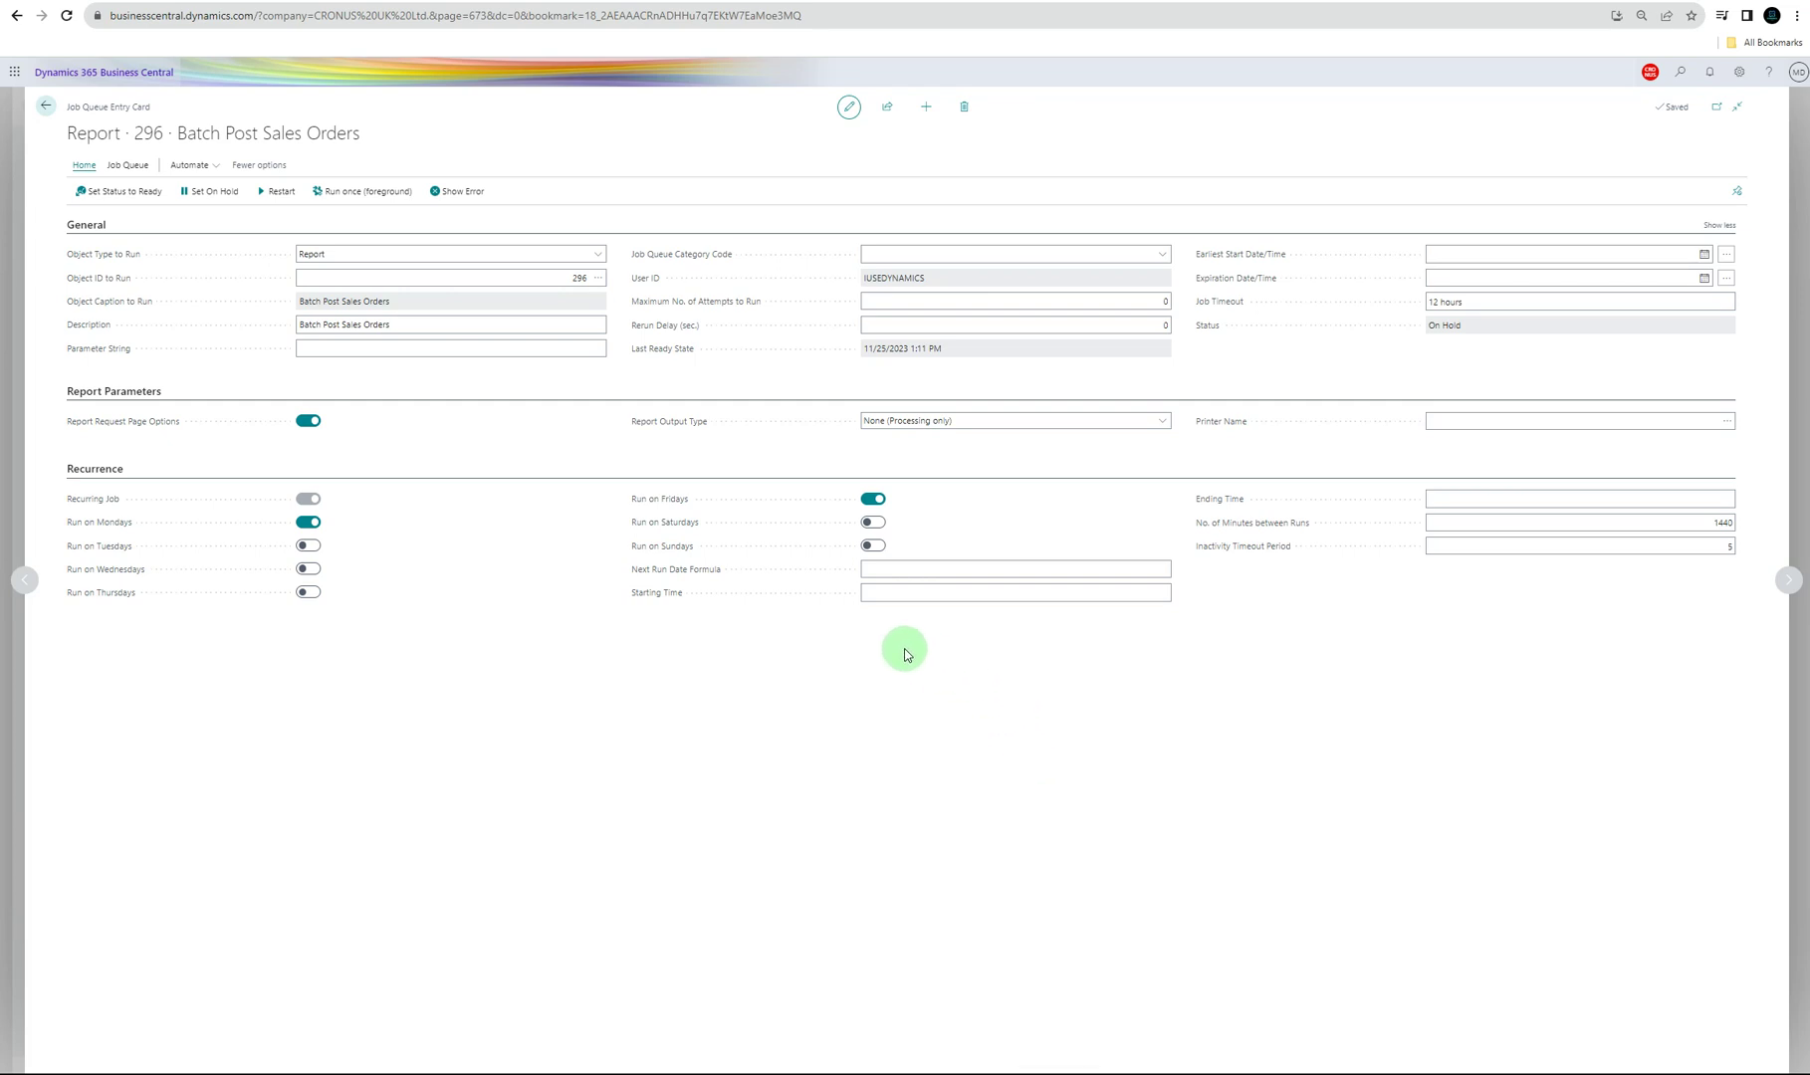
{"action": "left_click", "coordinate": [896, 595]}
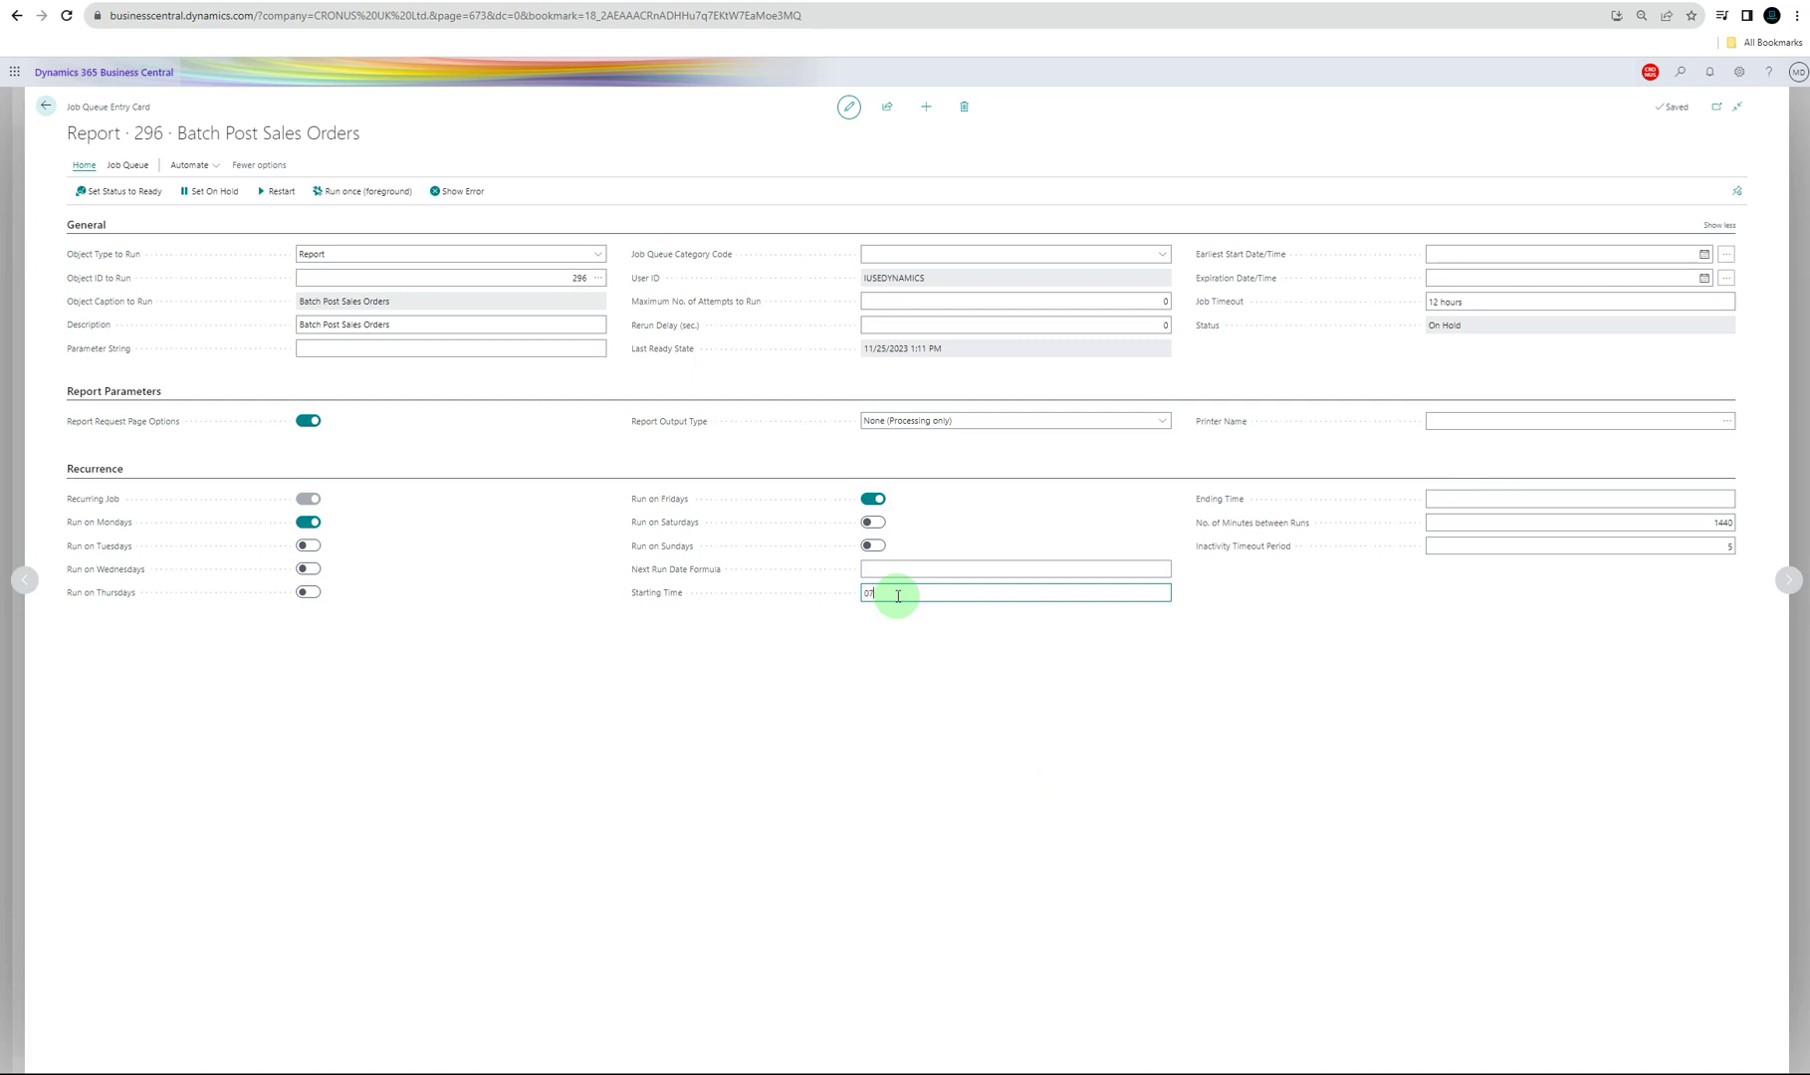
{"action": "left_click", "coordinate": [918, 649]}
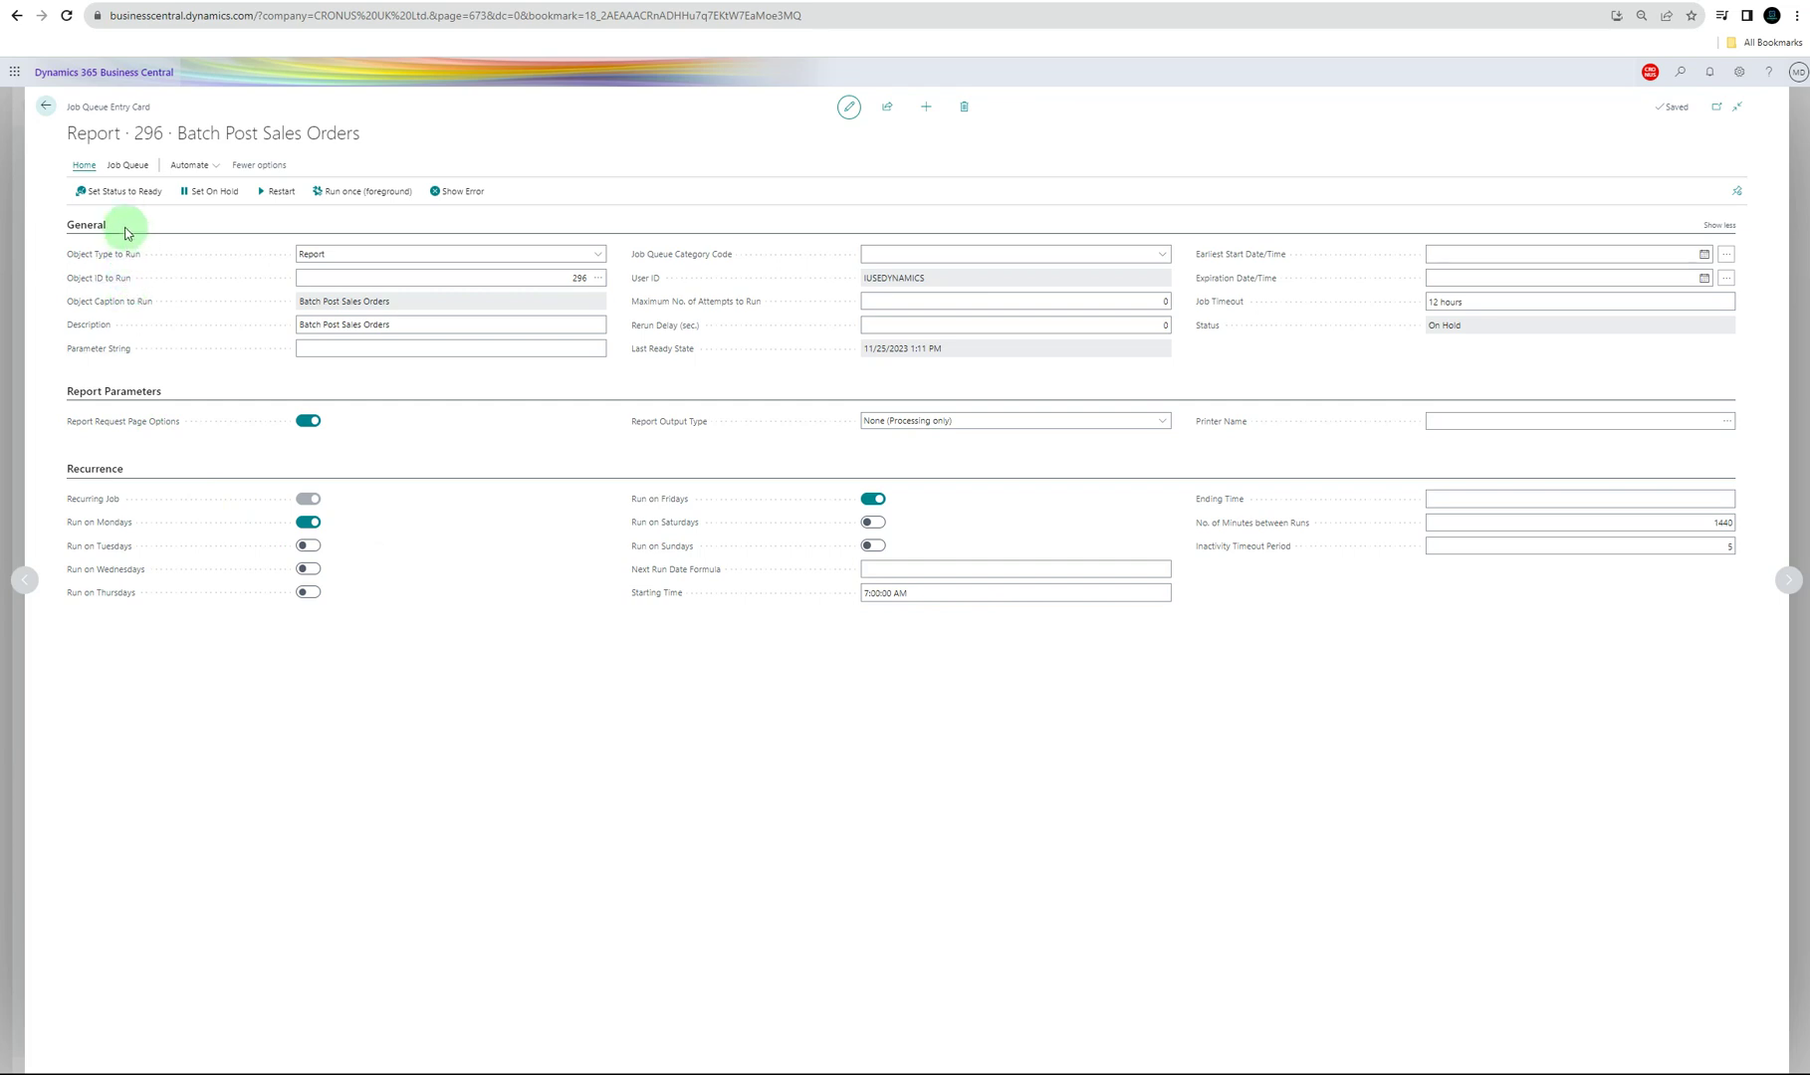
{"action": "left_click", "coordinate": [123, 194]}
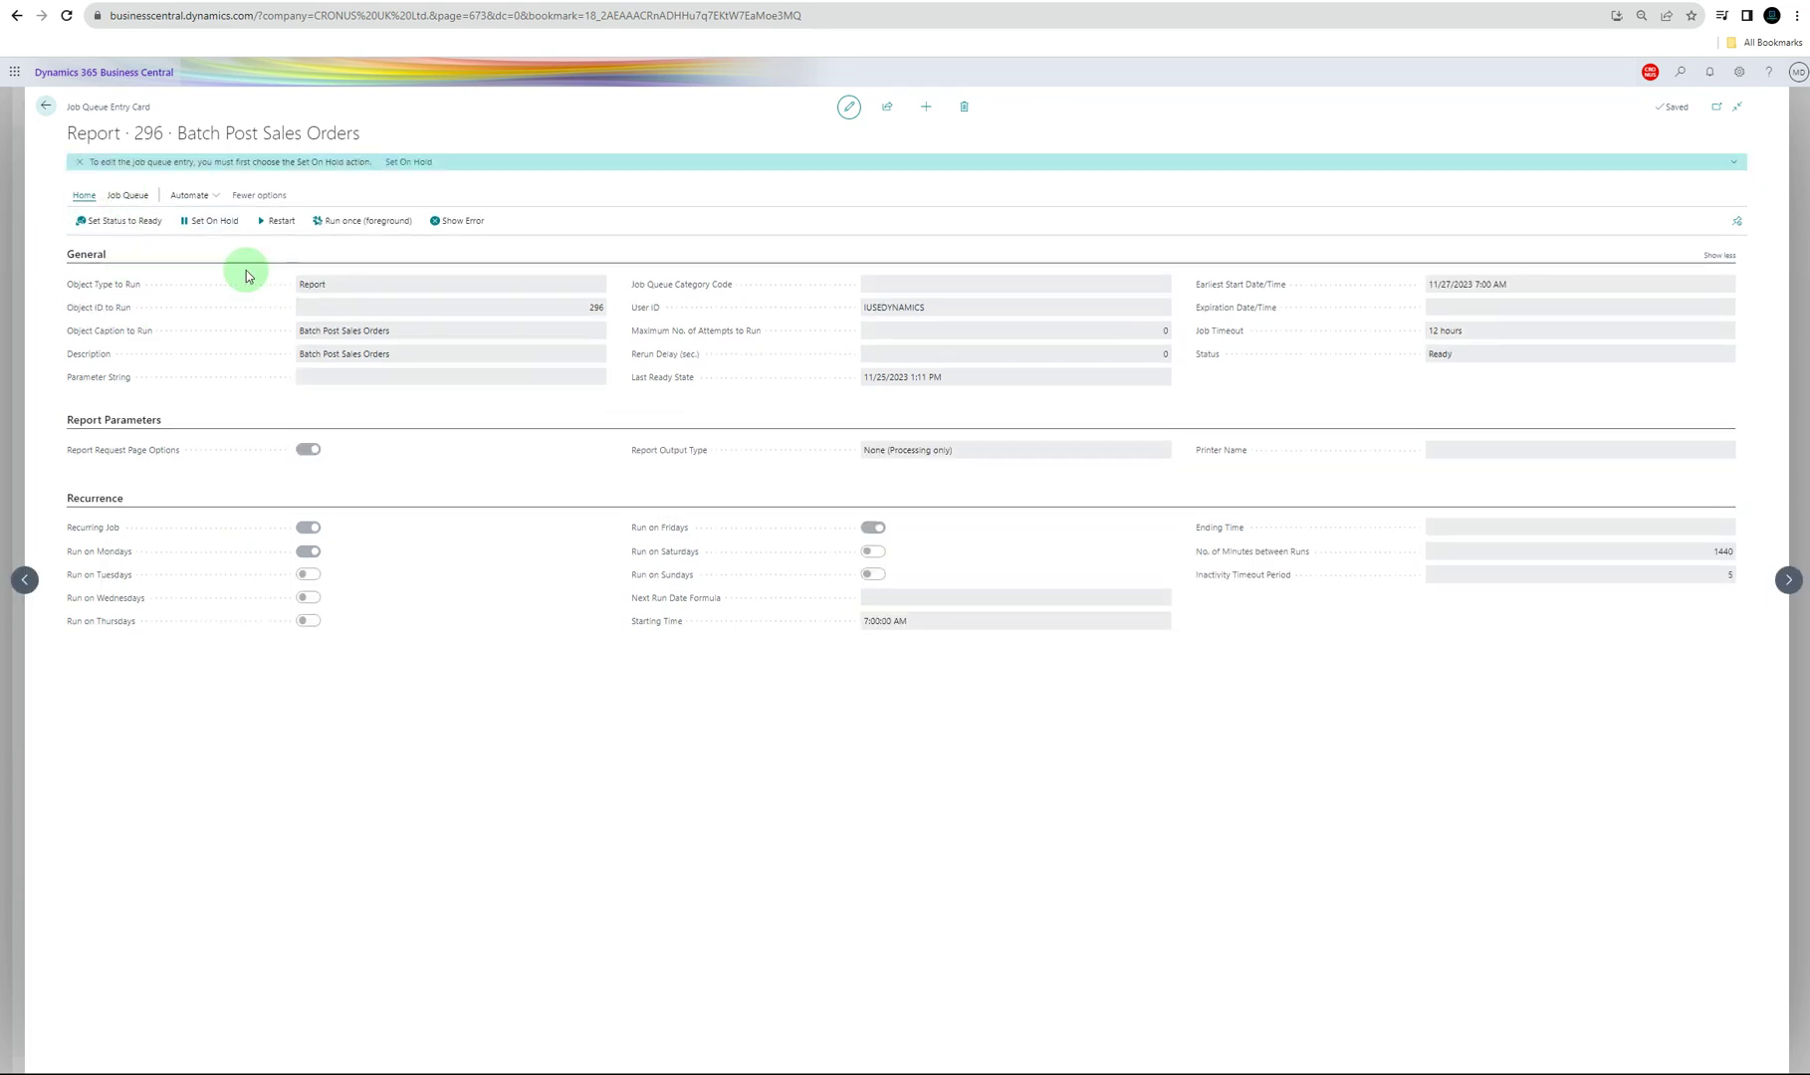
{"action": "left_click", "coordinate": [46, 107]}
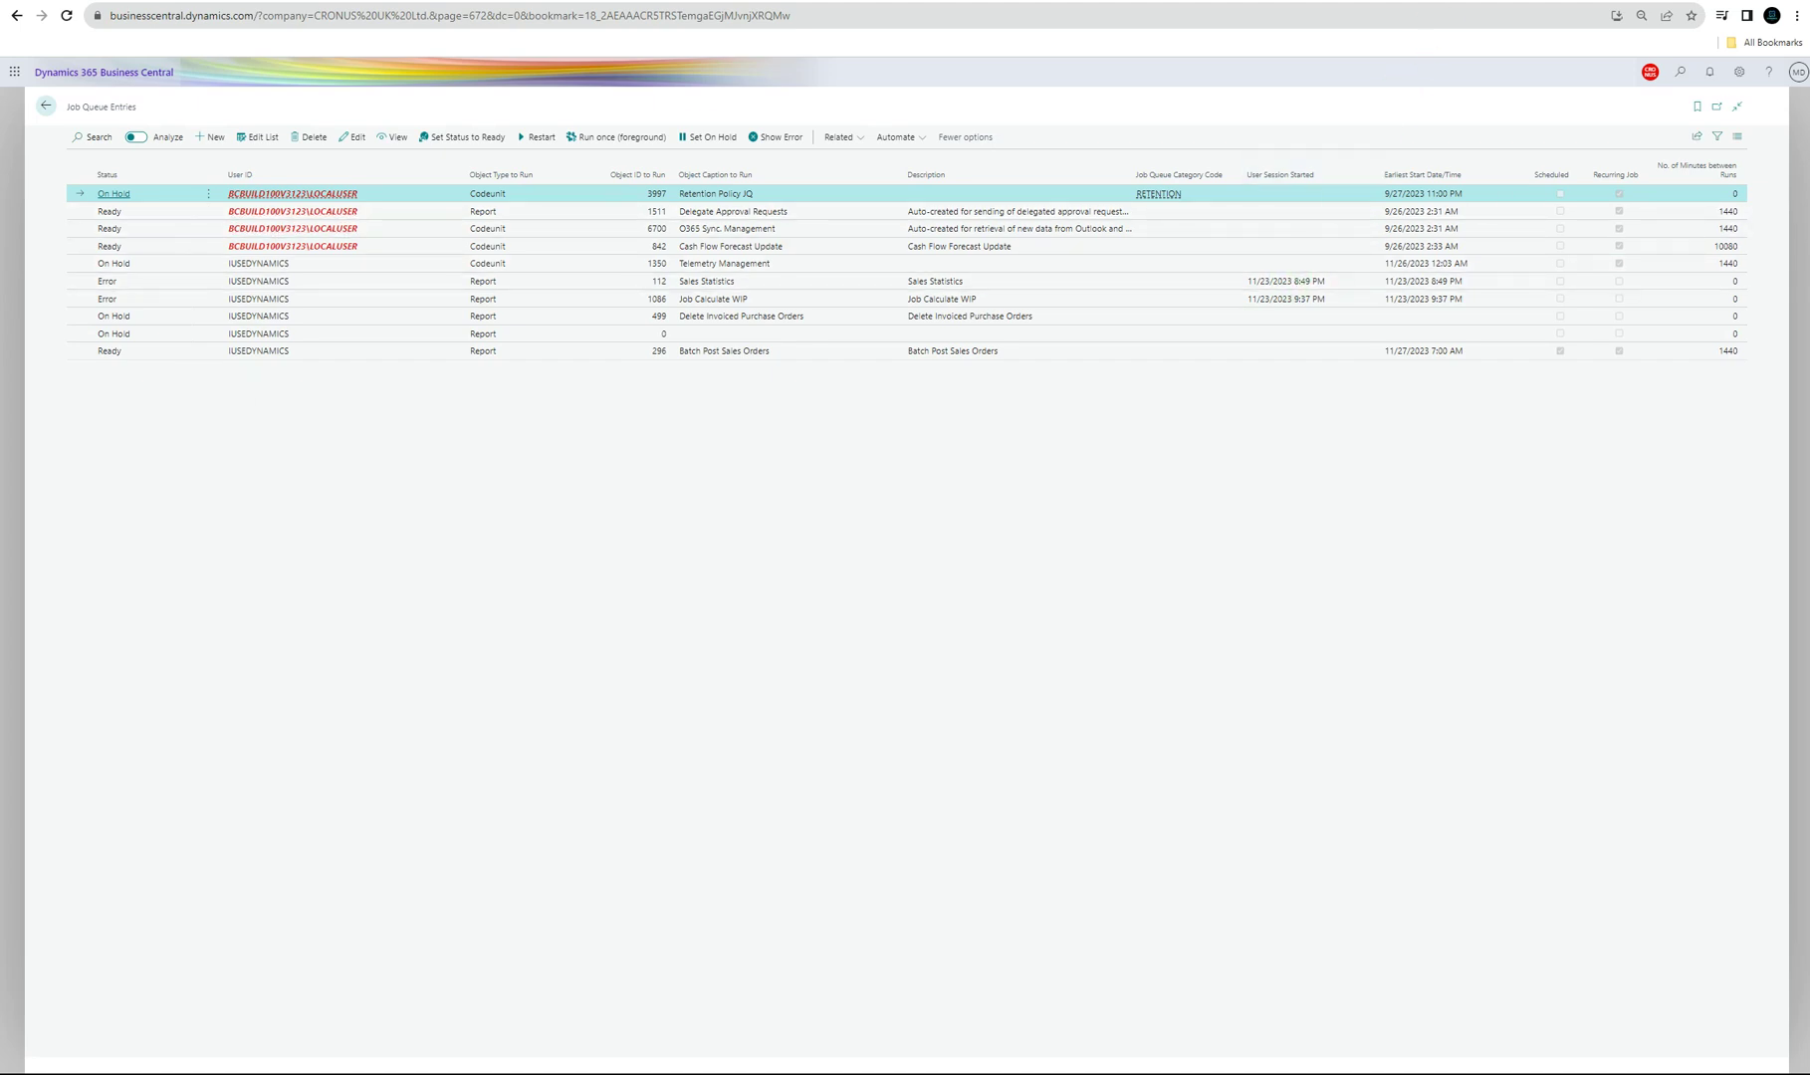
{"action": "left_click", "coordinate": [111, 353]}
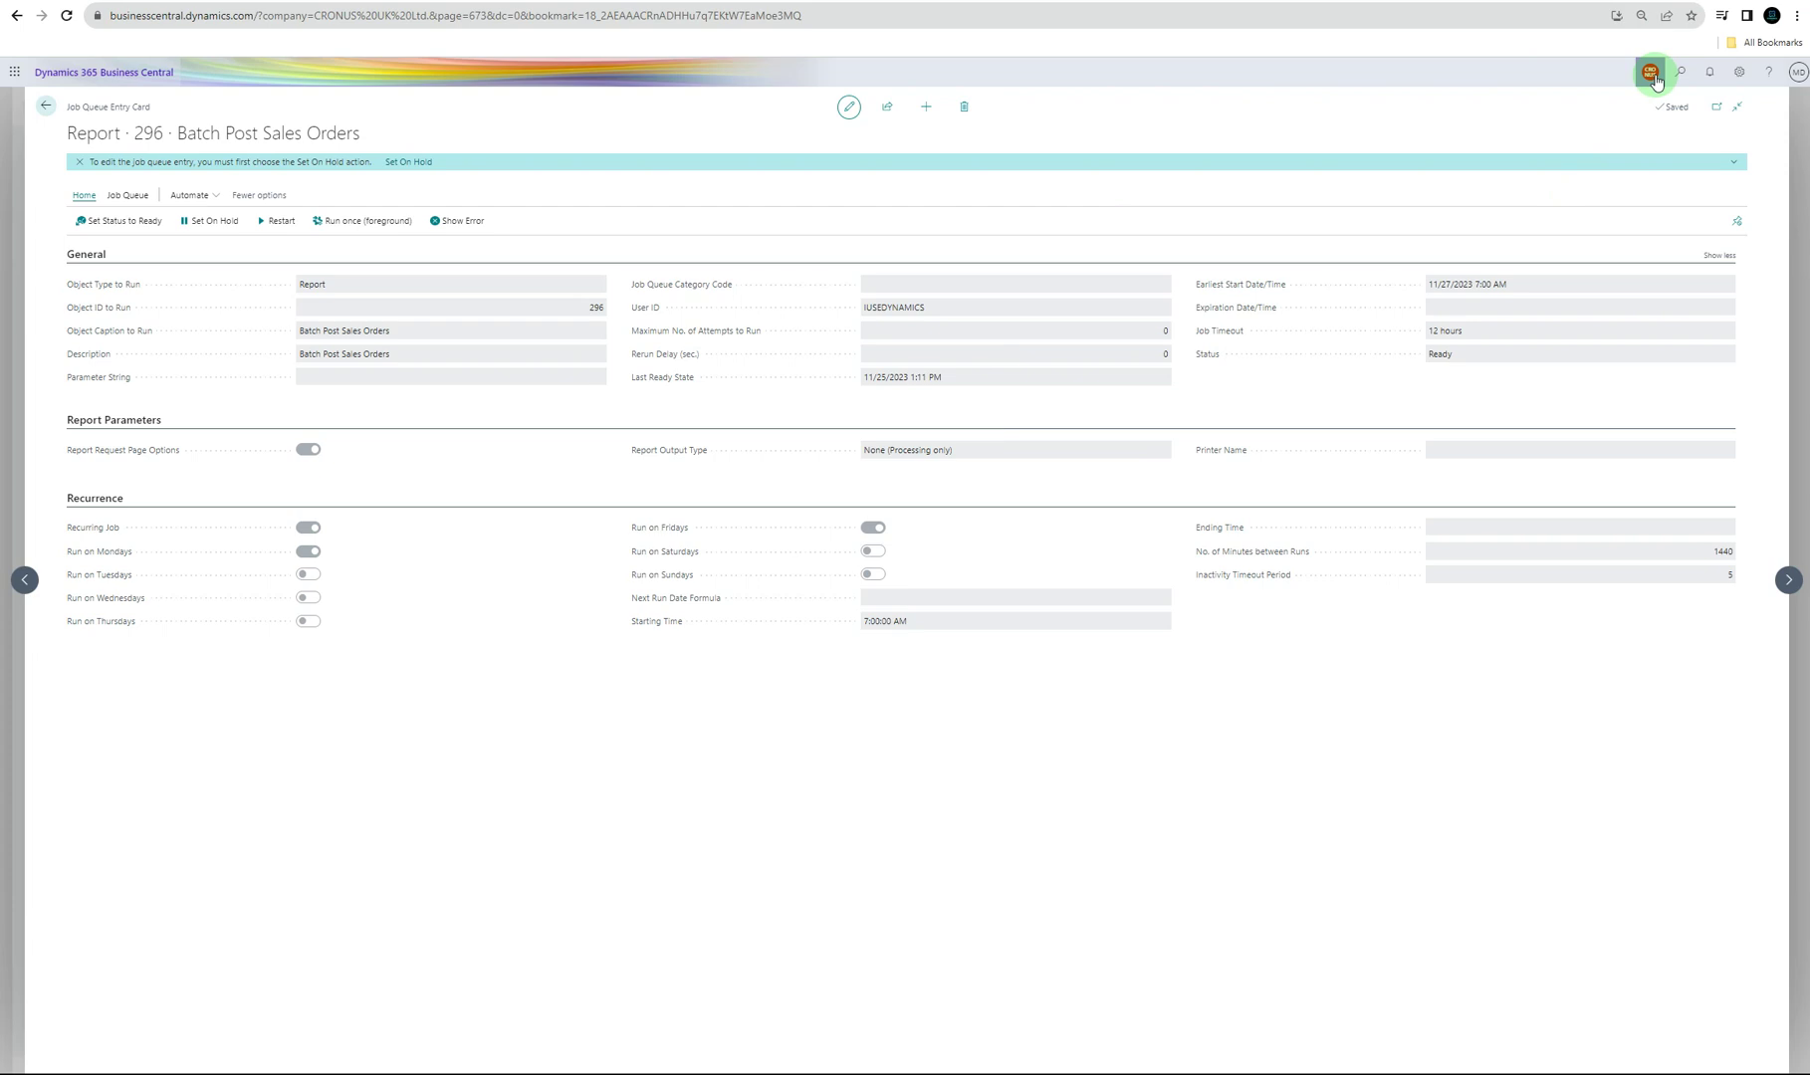
- Open Sales & Receivables Setup through Tell Me search
{"action": "left_click", "coordinate": [1679, 71]}
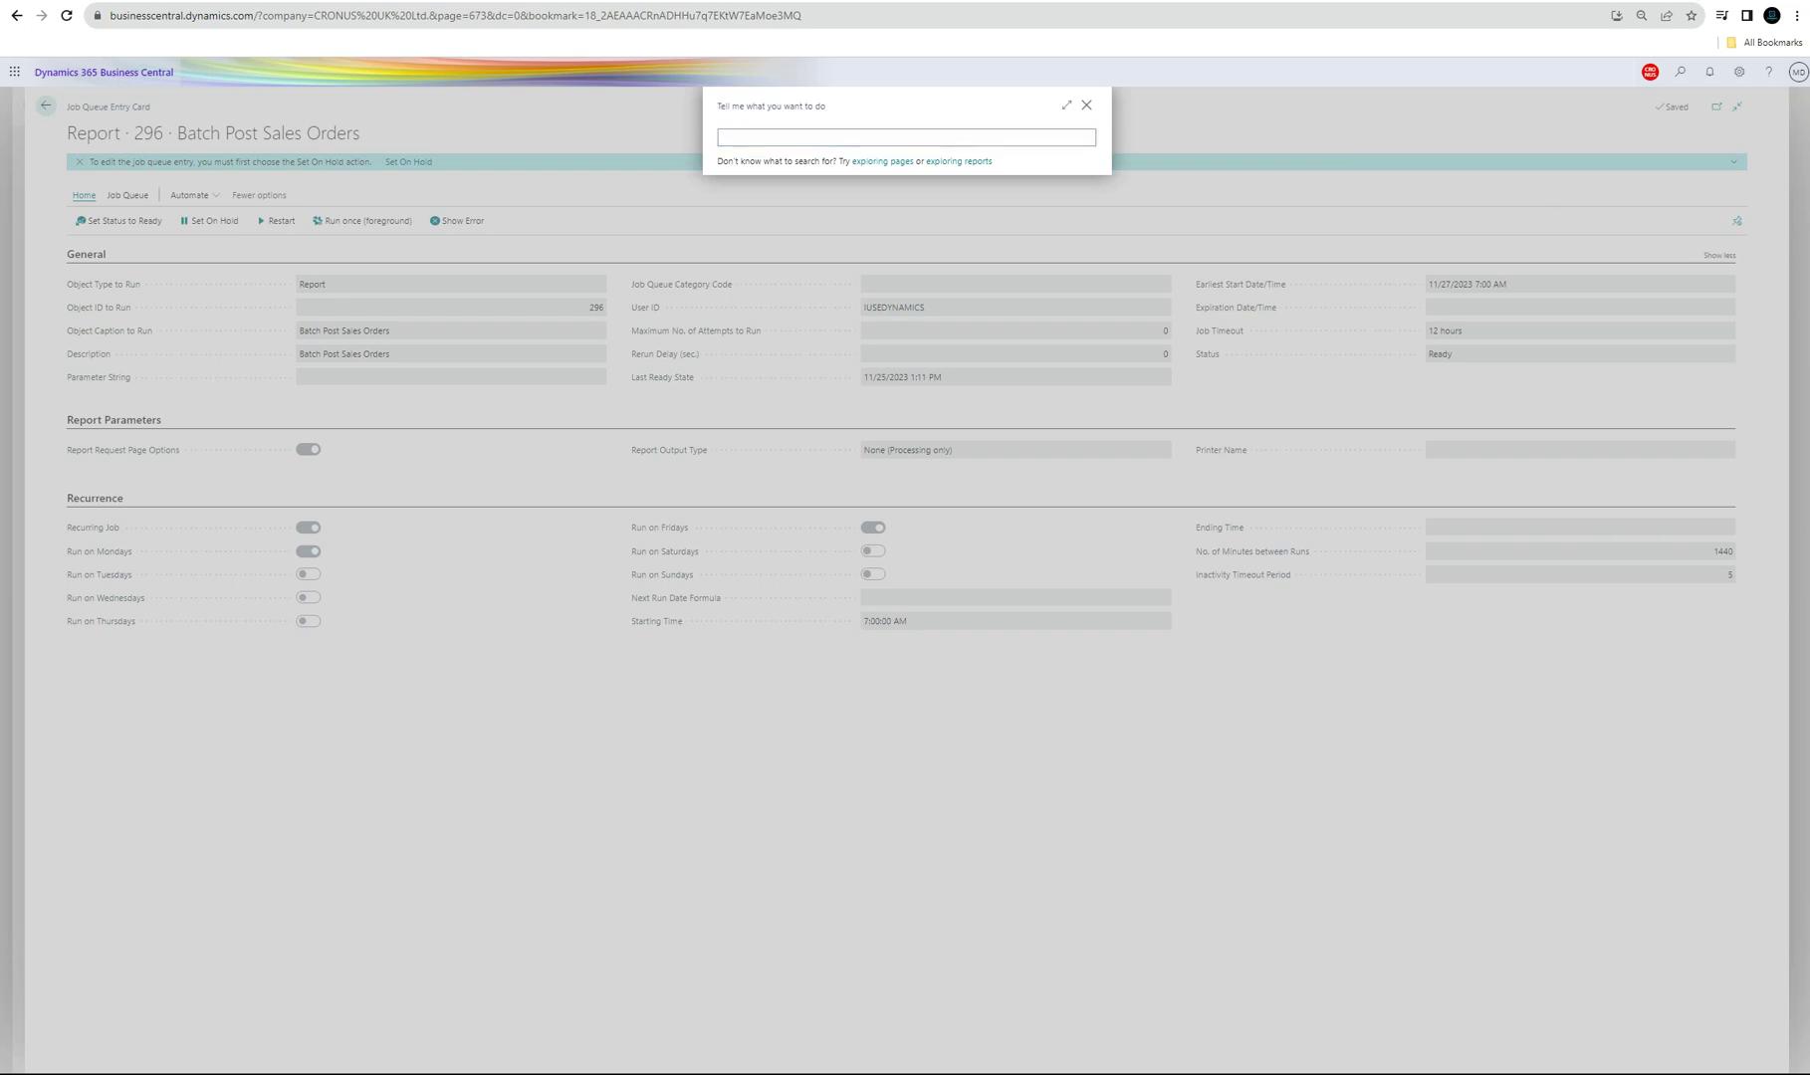
{"action": "left_click", "coordinate": [829, 140]}
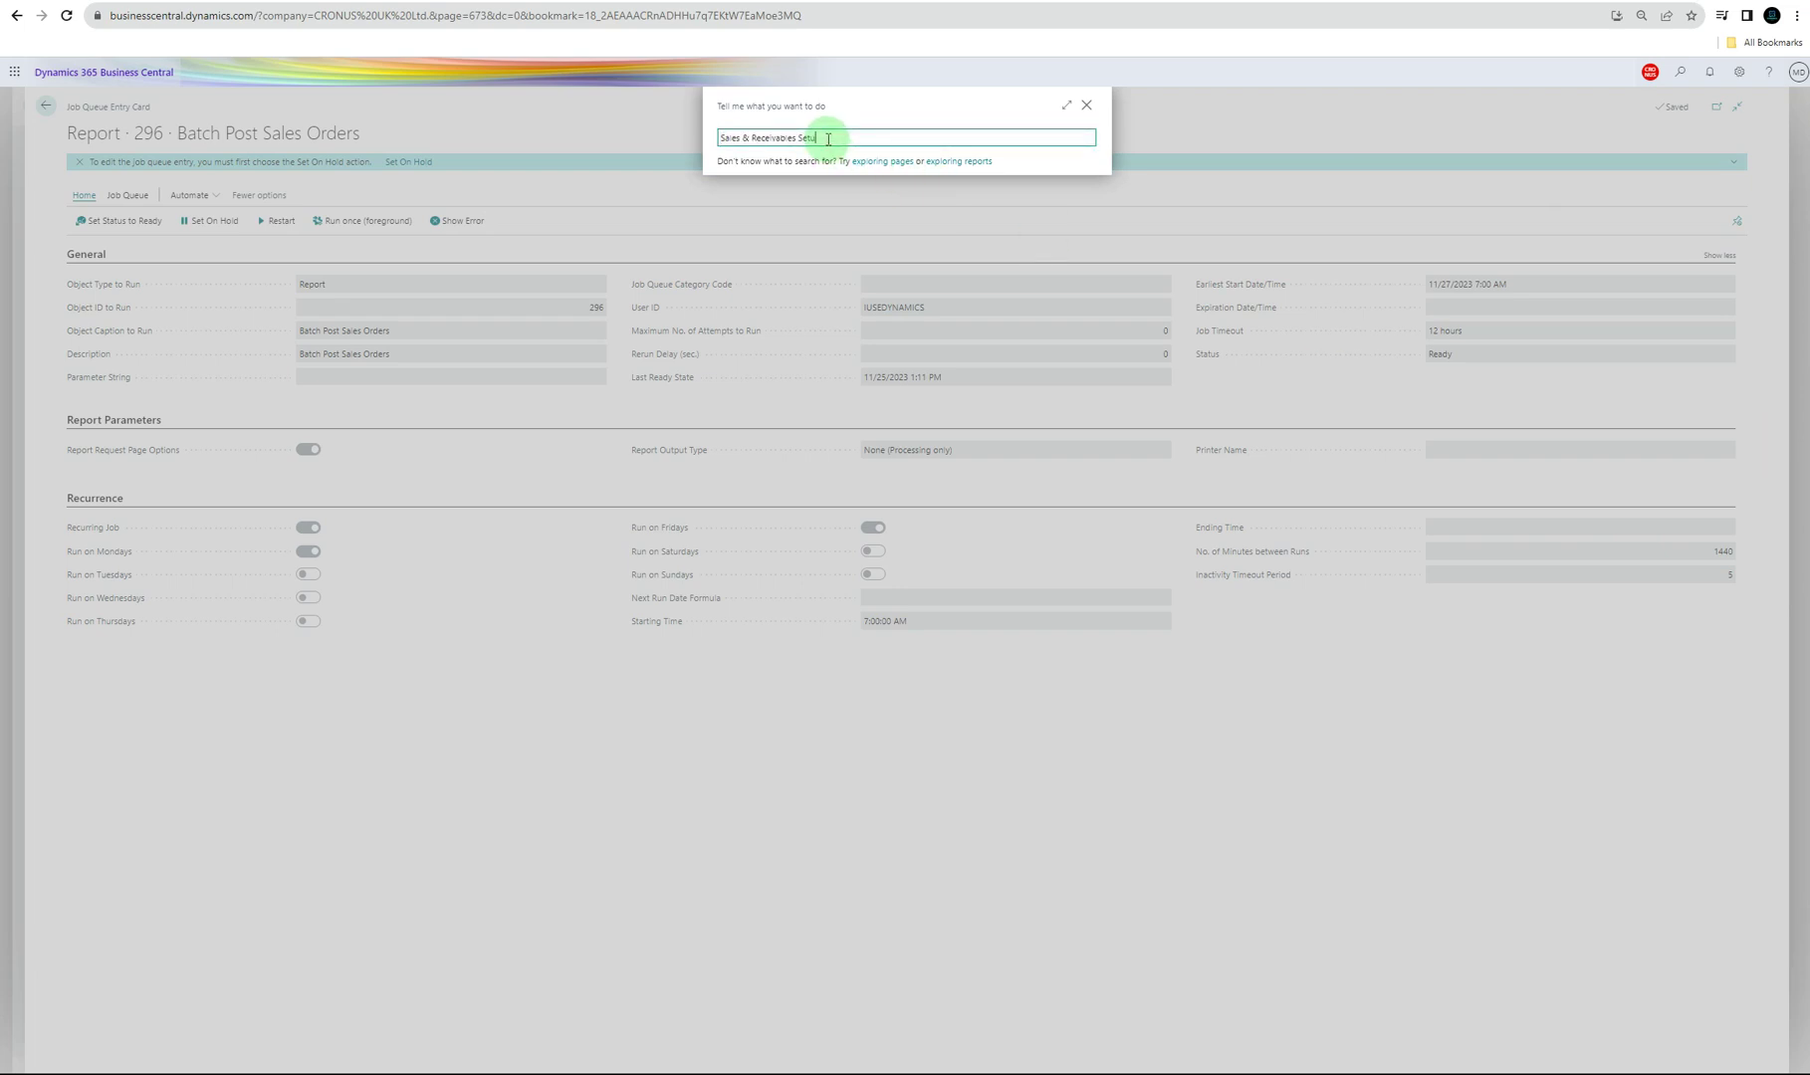
{"action": "type", "text": "Sales & Receivables Setu"}
{"action": "left_click", "coordinate": [826, 195]}
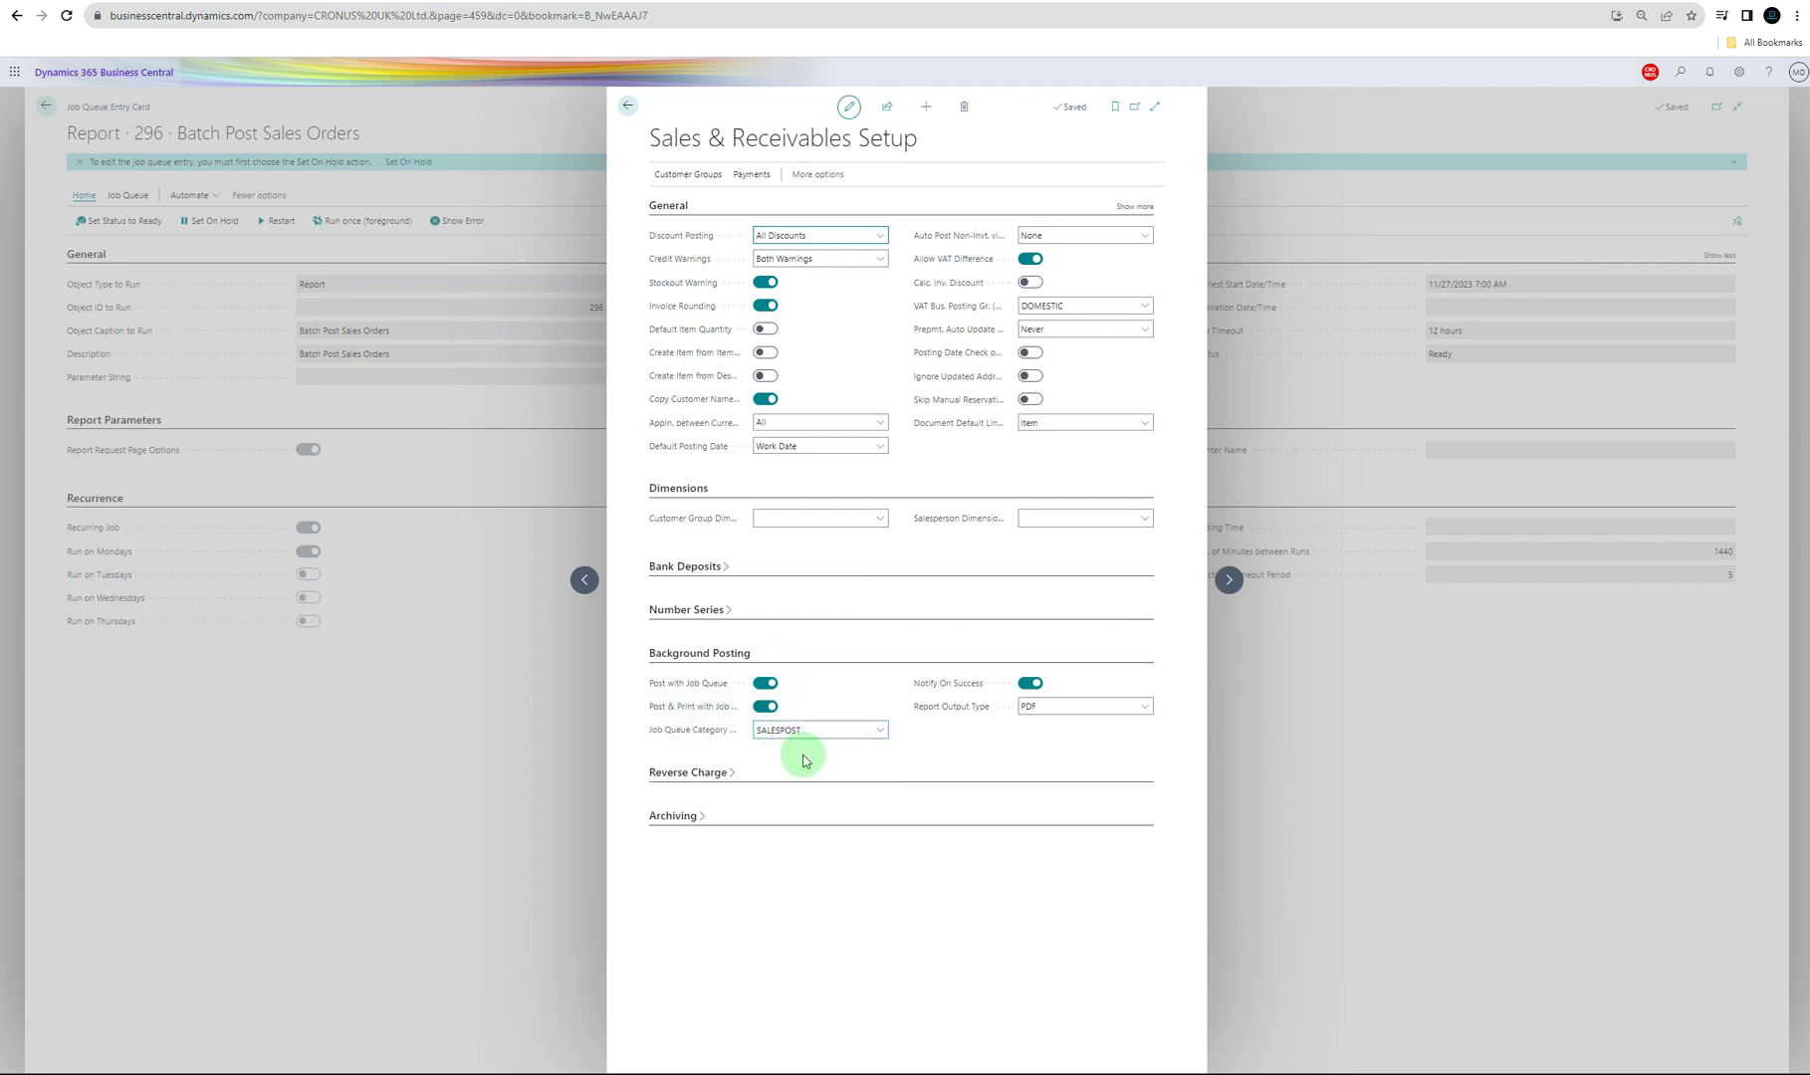
- Check the background posting Job Queue Category choices, then reopen the page search
{"action": "left_click", "coordinate": [860, 732]}
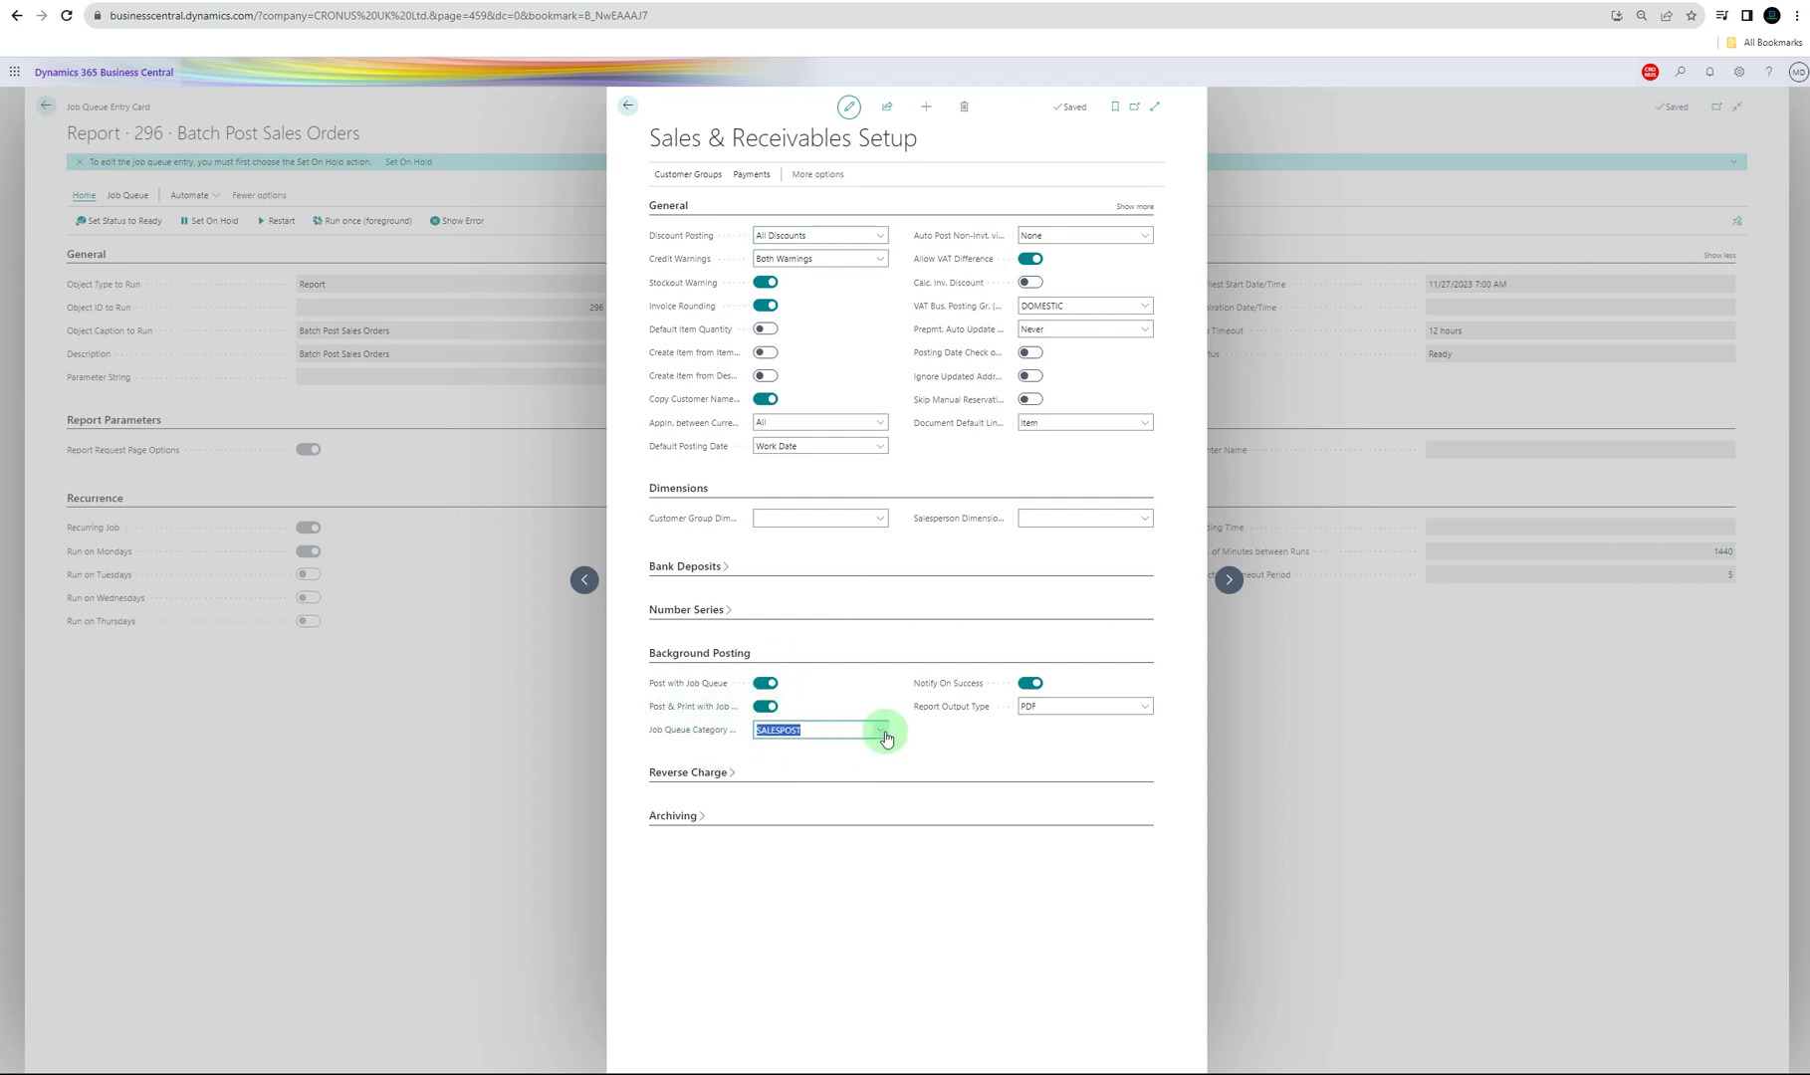
{"action": "left_click", "coordinate": [880, 732]}
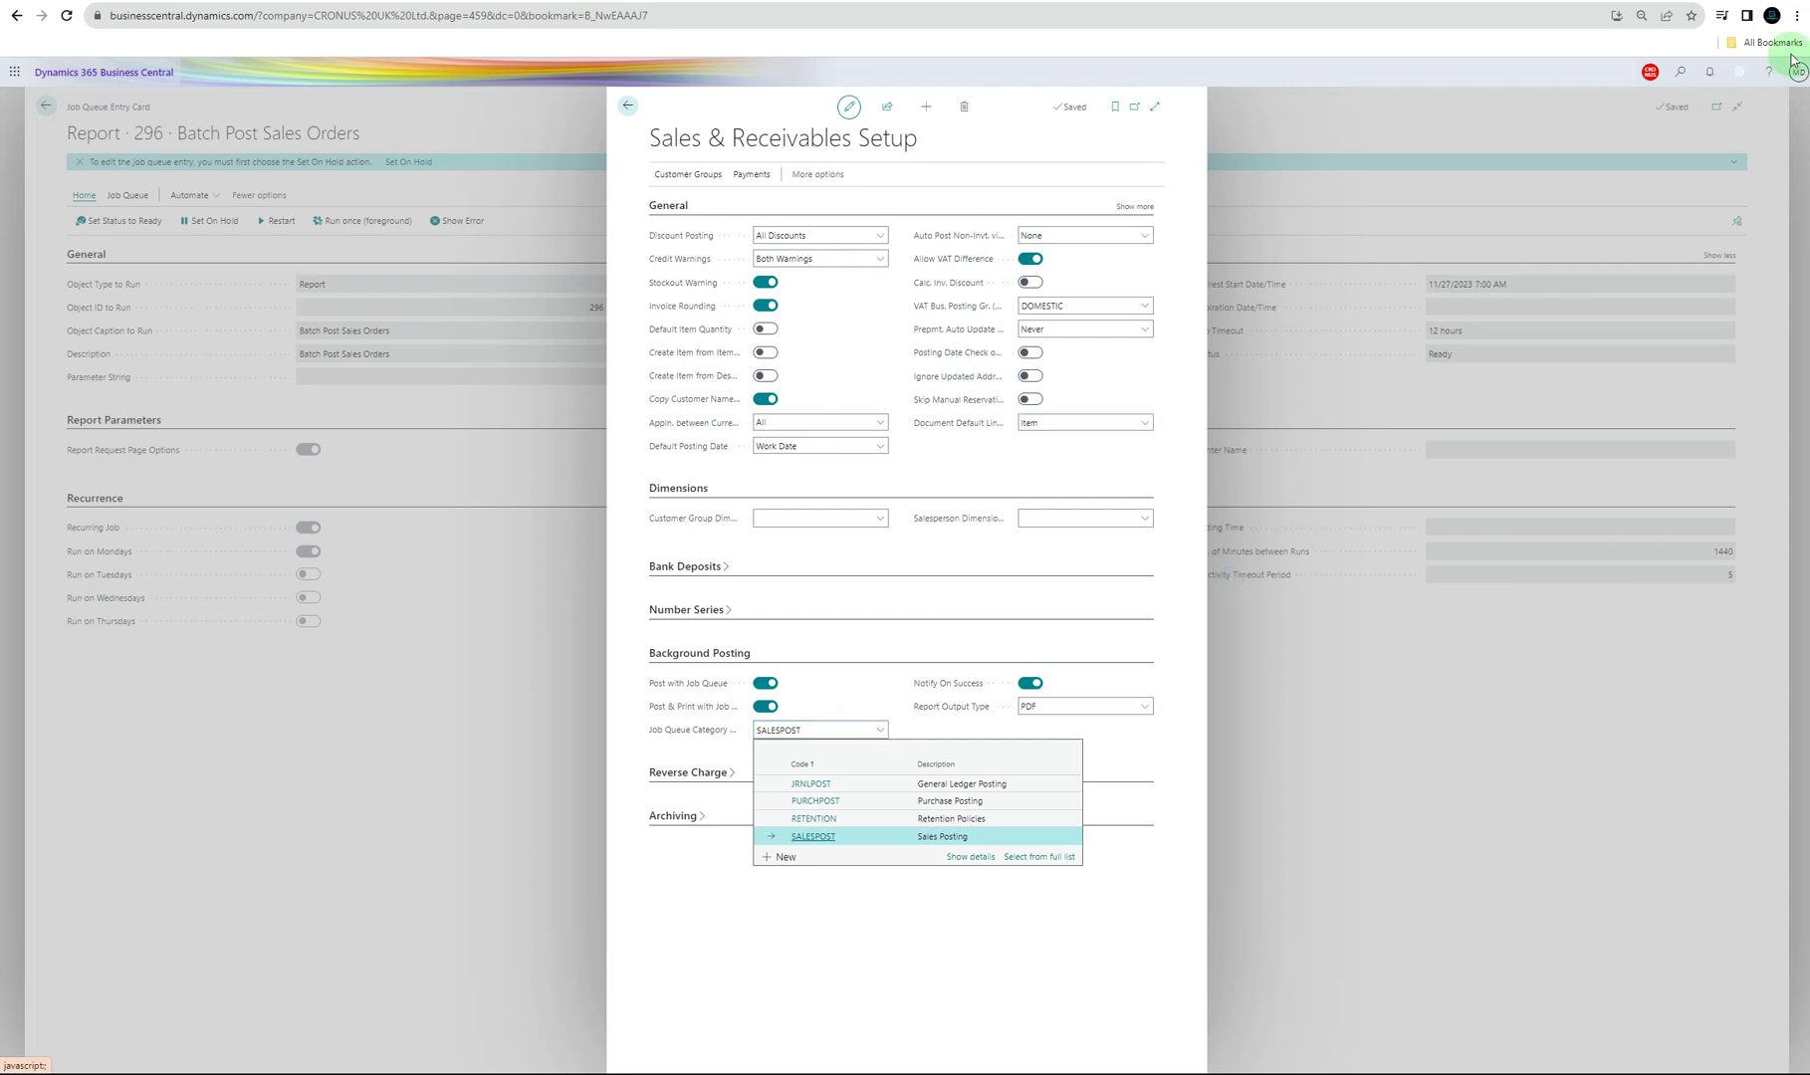
{"action": "left_click", "coordinate": [1680, 72]}
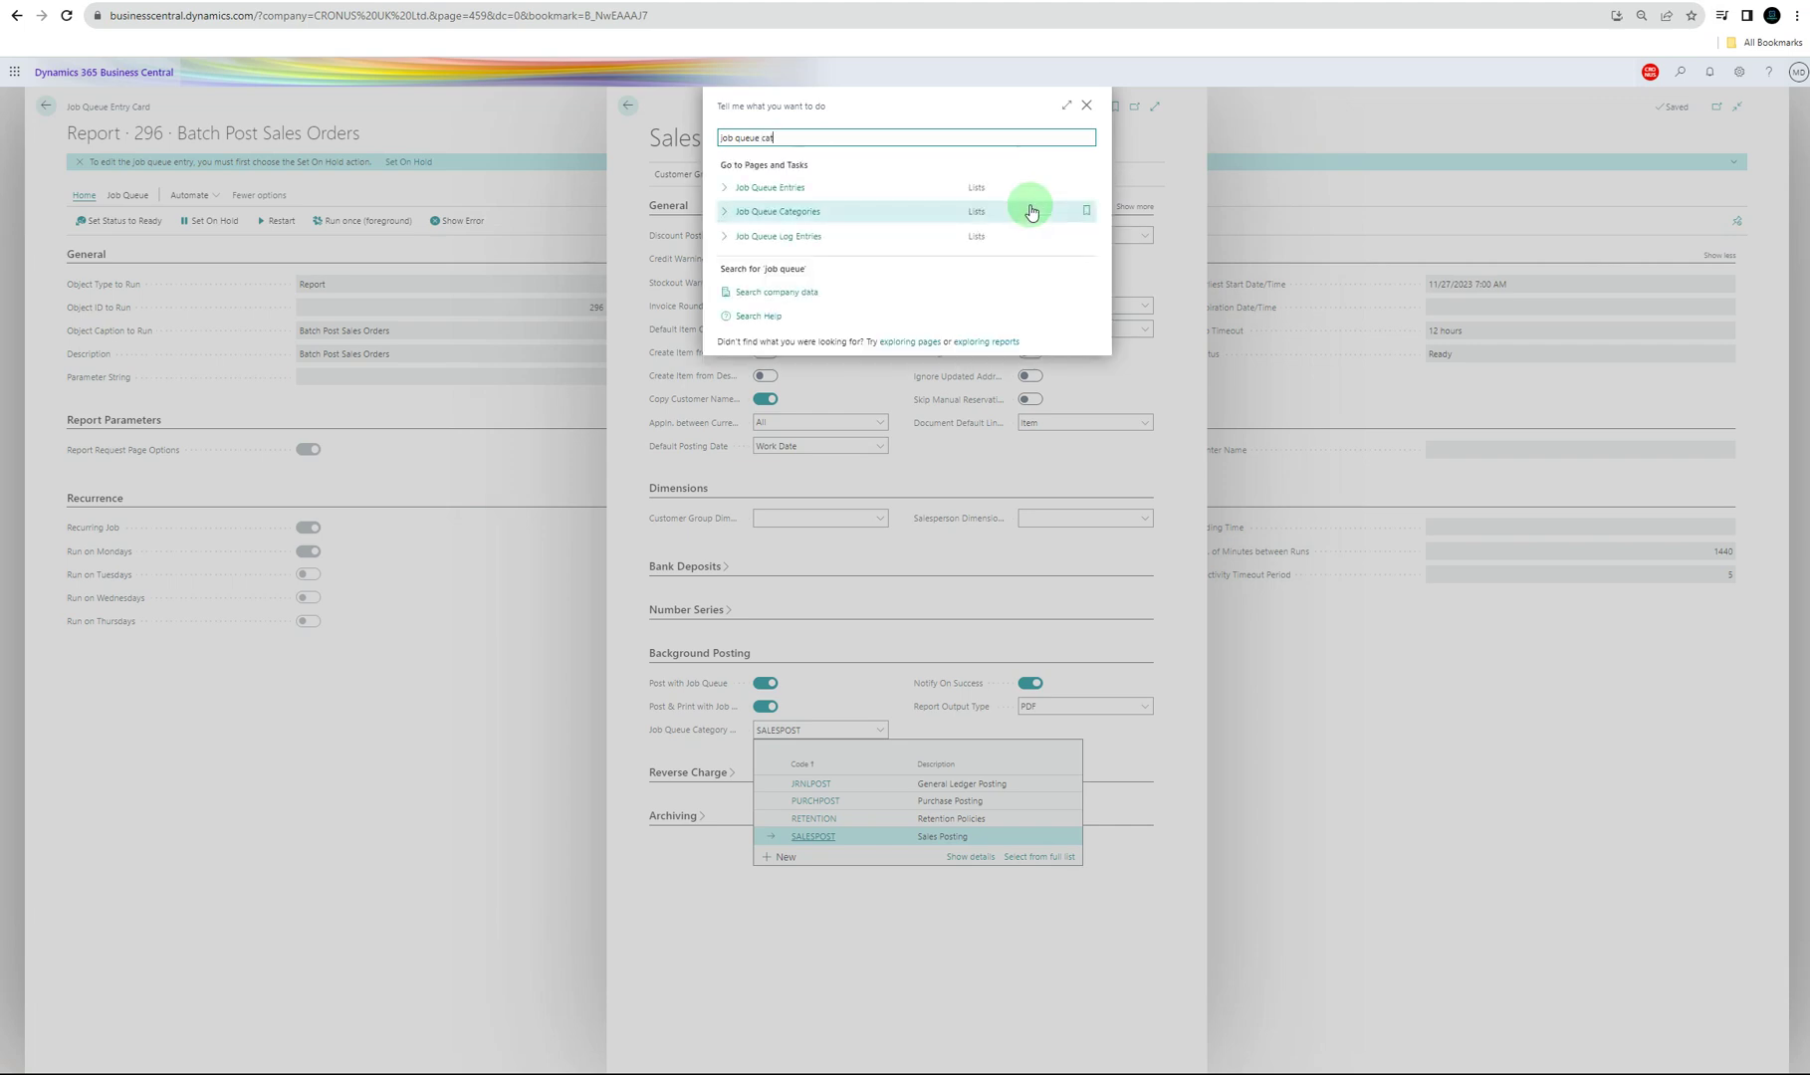
- Open Job Queue Categories from the search results, check SALESPOST among the four, then go back
{"action": "left_click", "coordinate": [808, 186]}
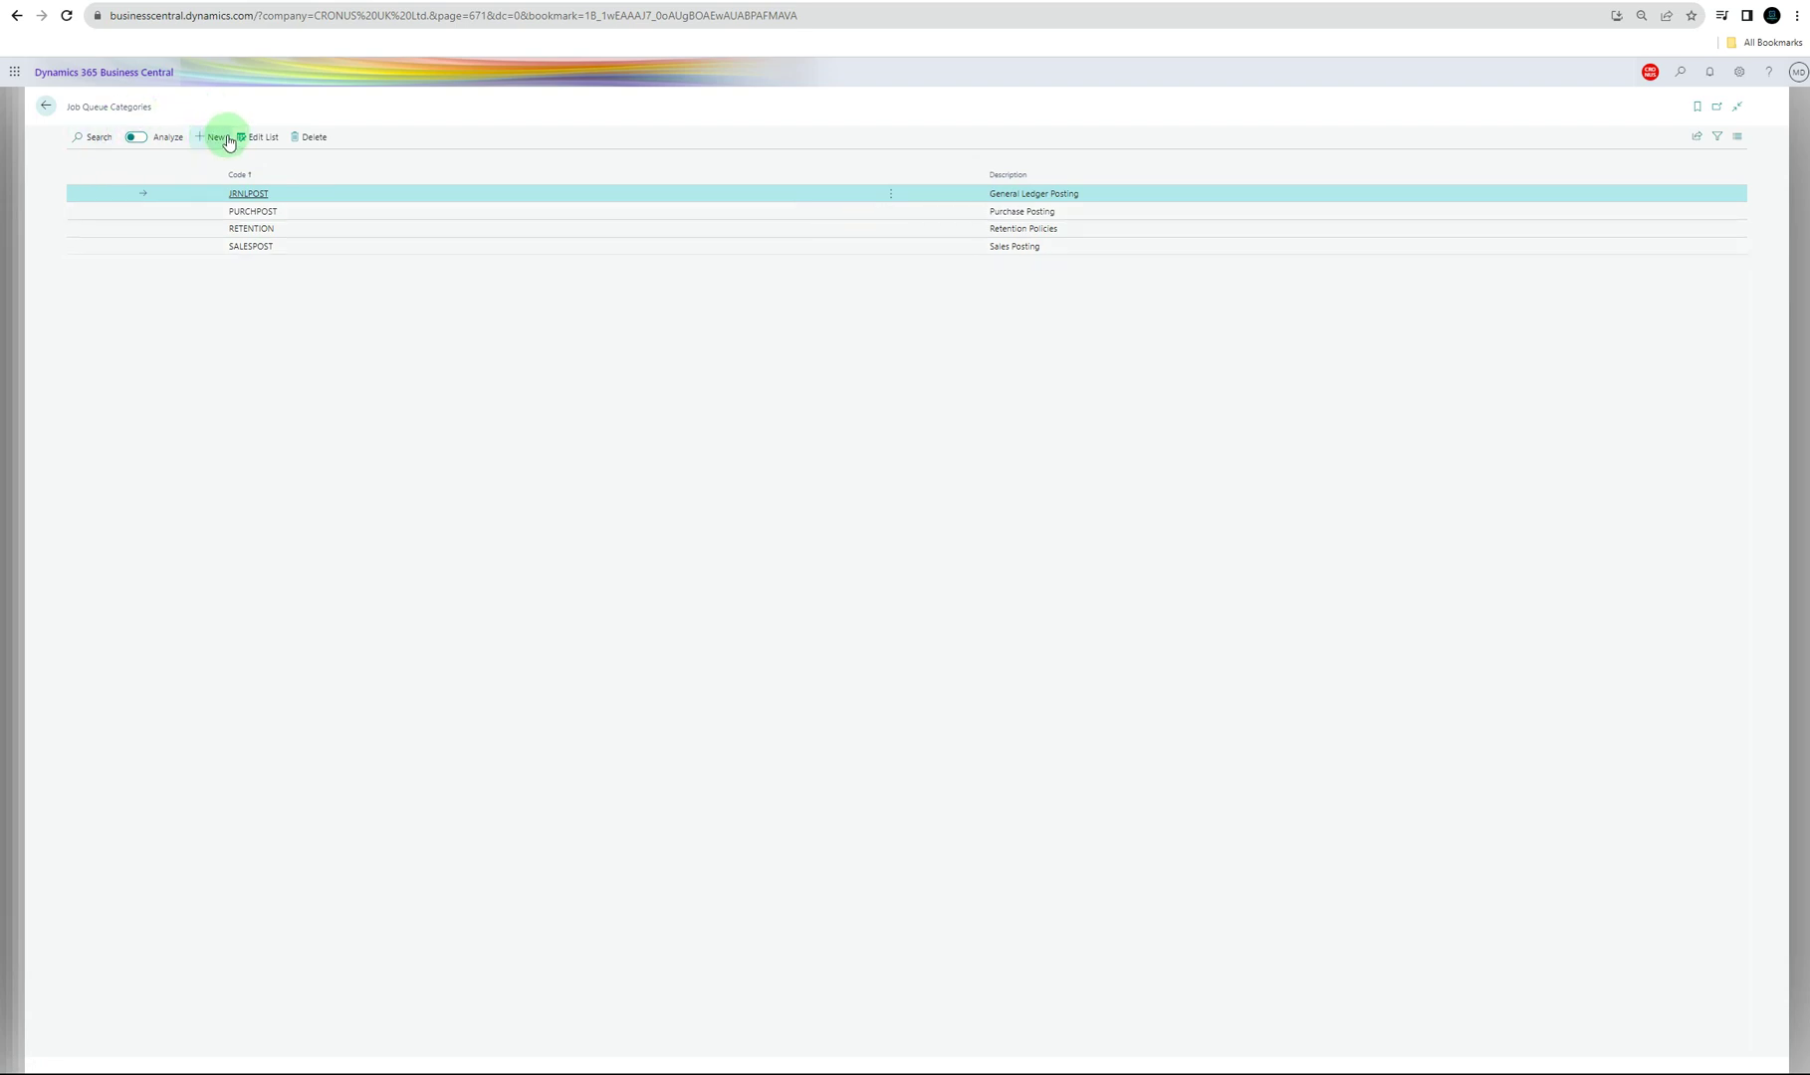
{"action": "left_click", "coordinate": [46, 105]}
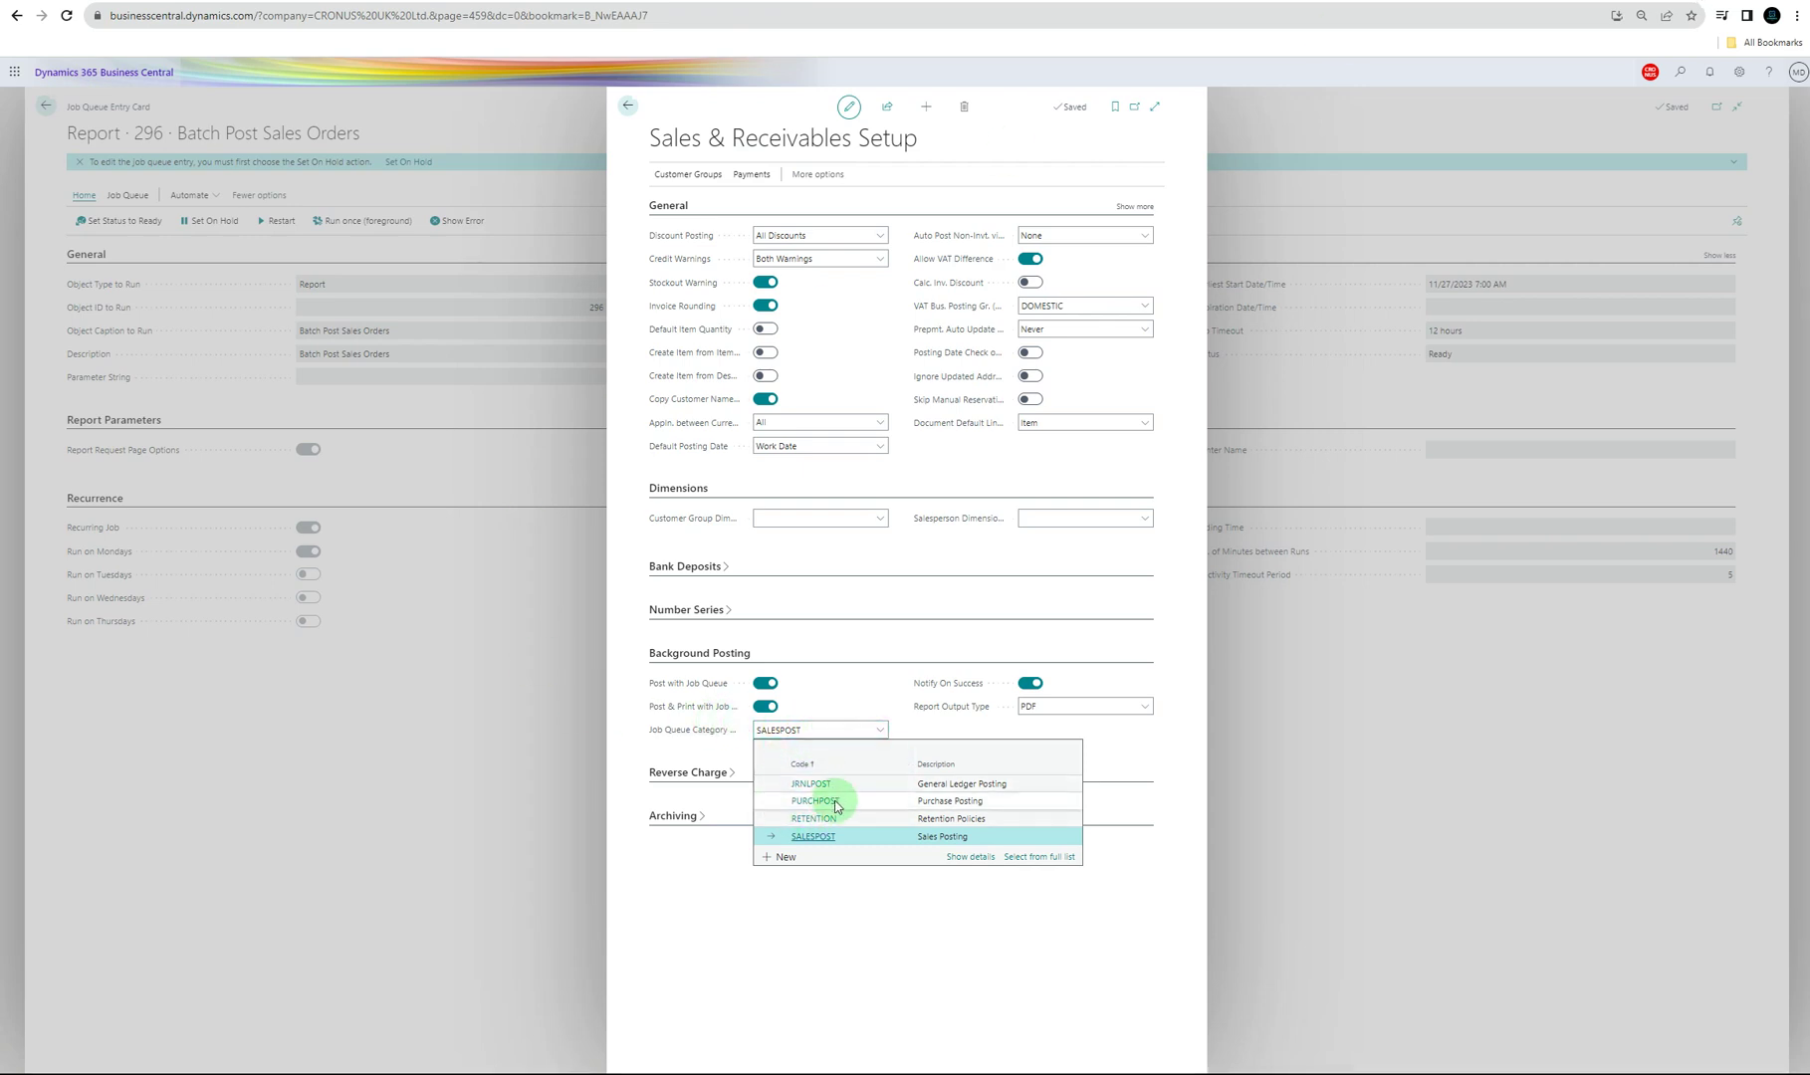
- Try Print as the report output type, revert it to PDF, and close the setup page
{"action": "left_click", "coordinate": [820, 695]}
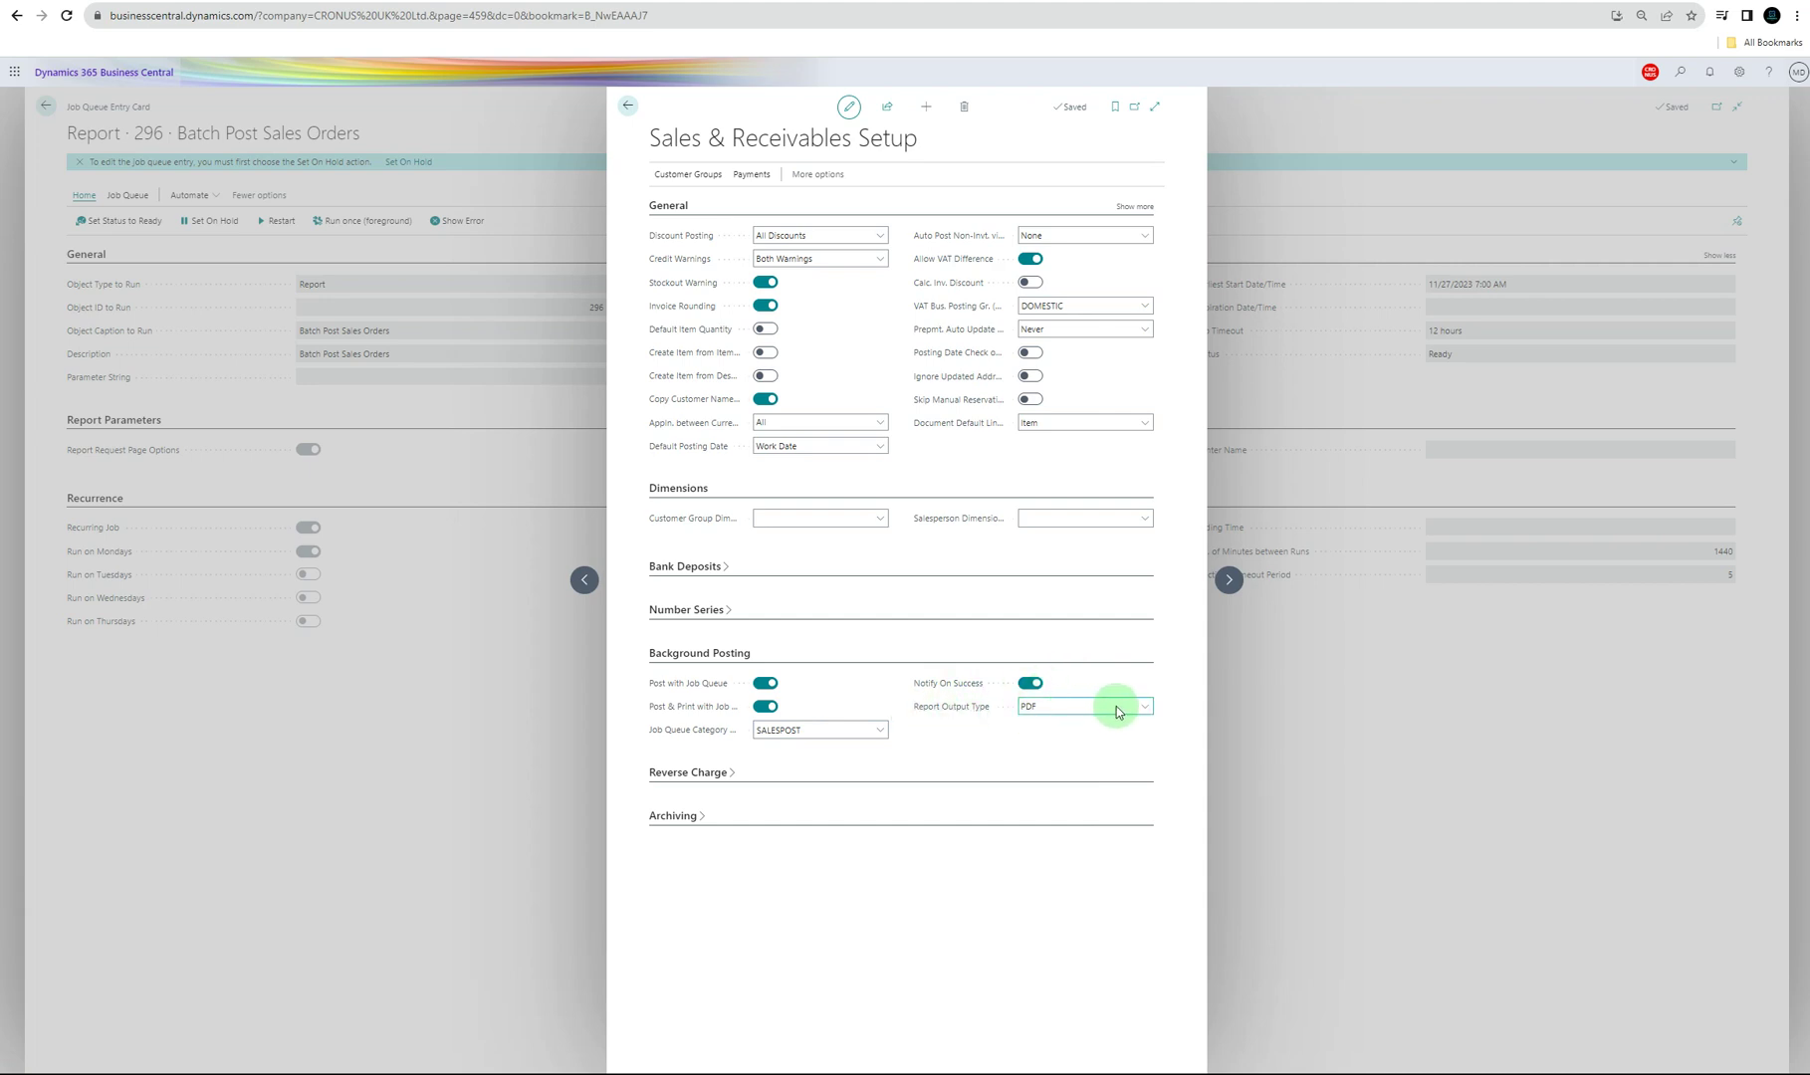
{"action": "left_click", "coordinate": [1142, 710]}
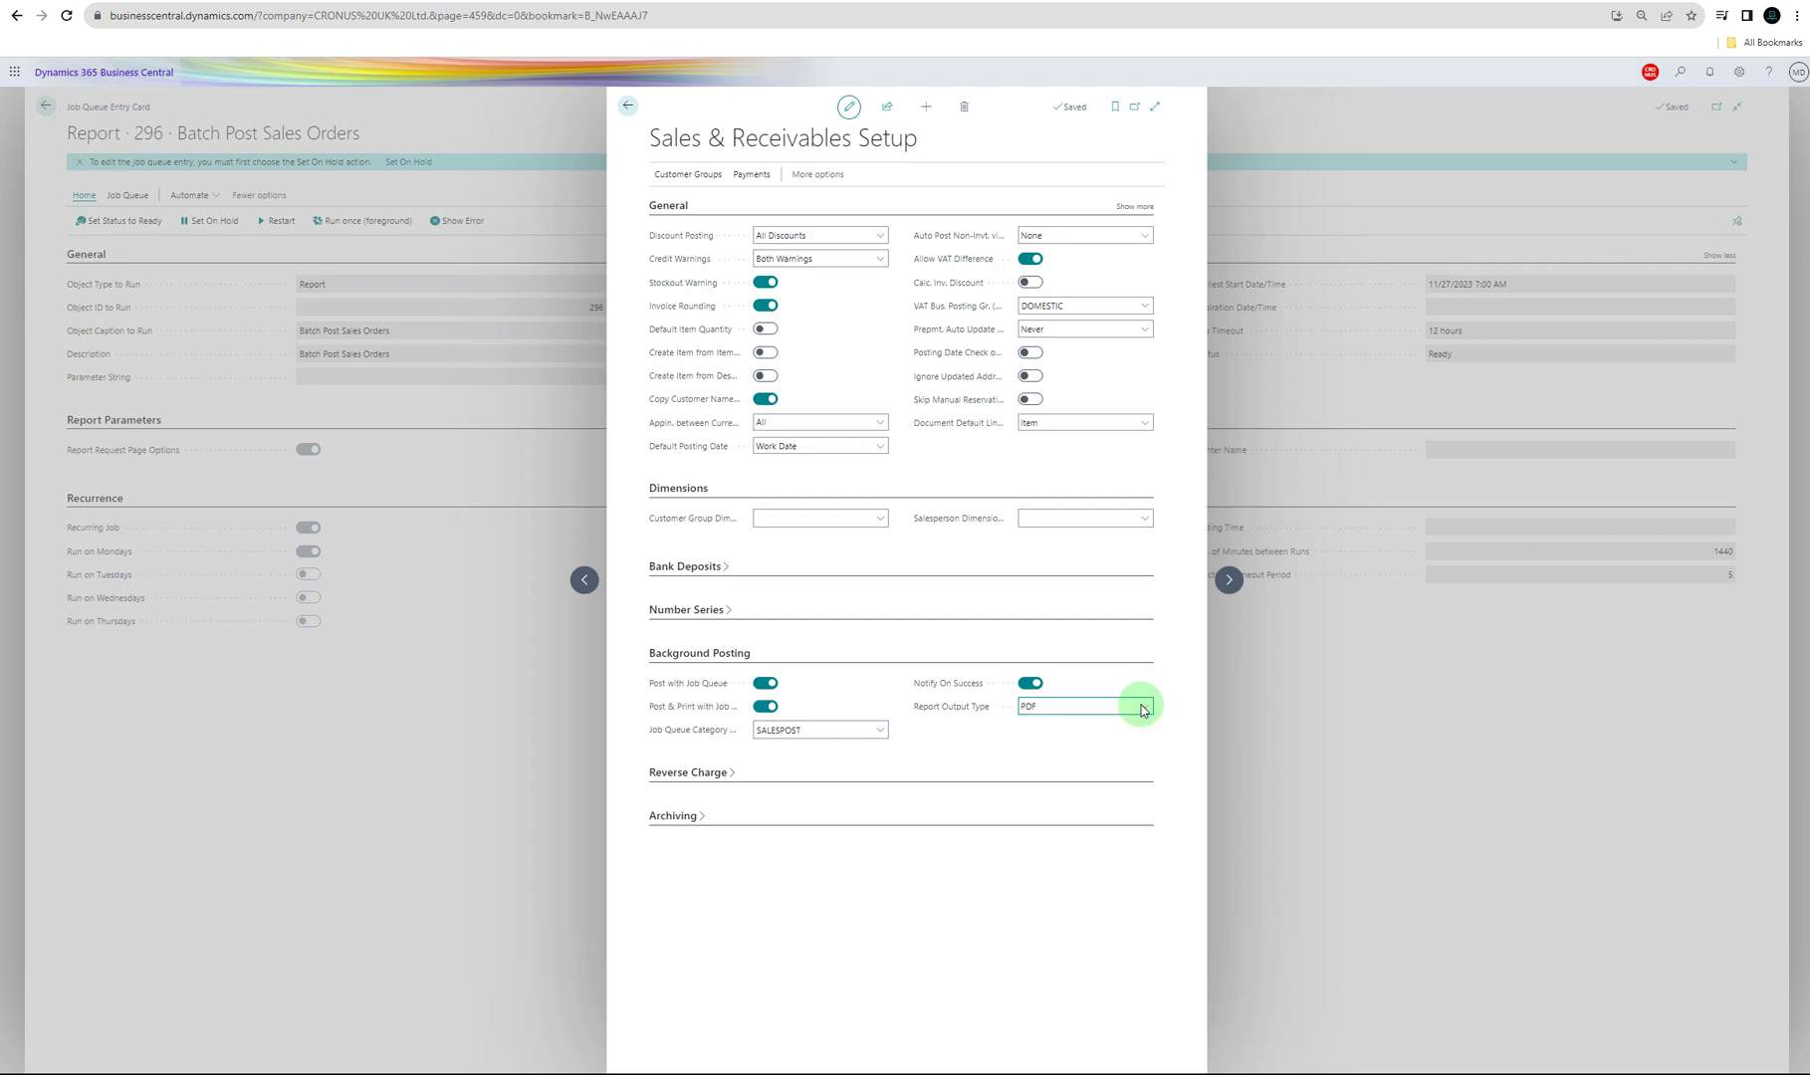
{"action": "left_click", "coordinate": [1142, 710]}
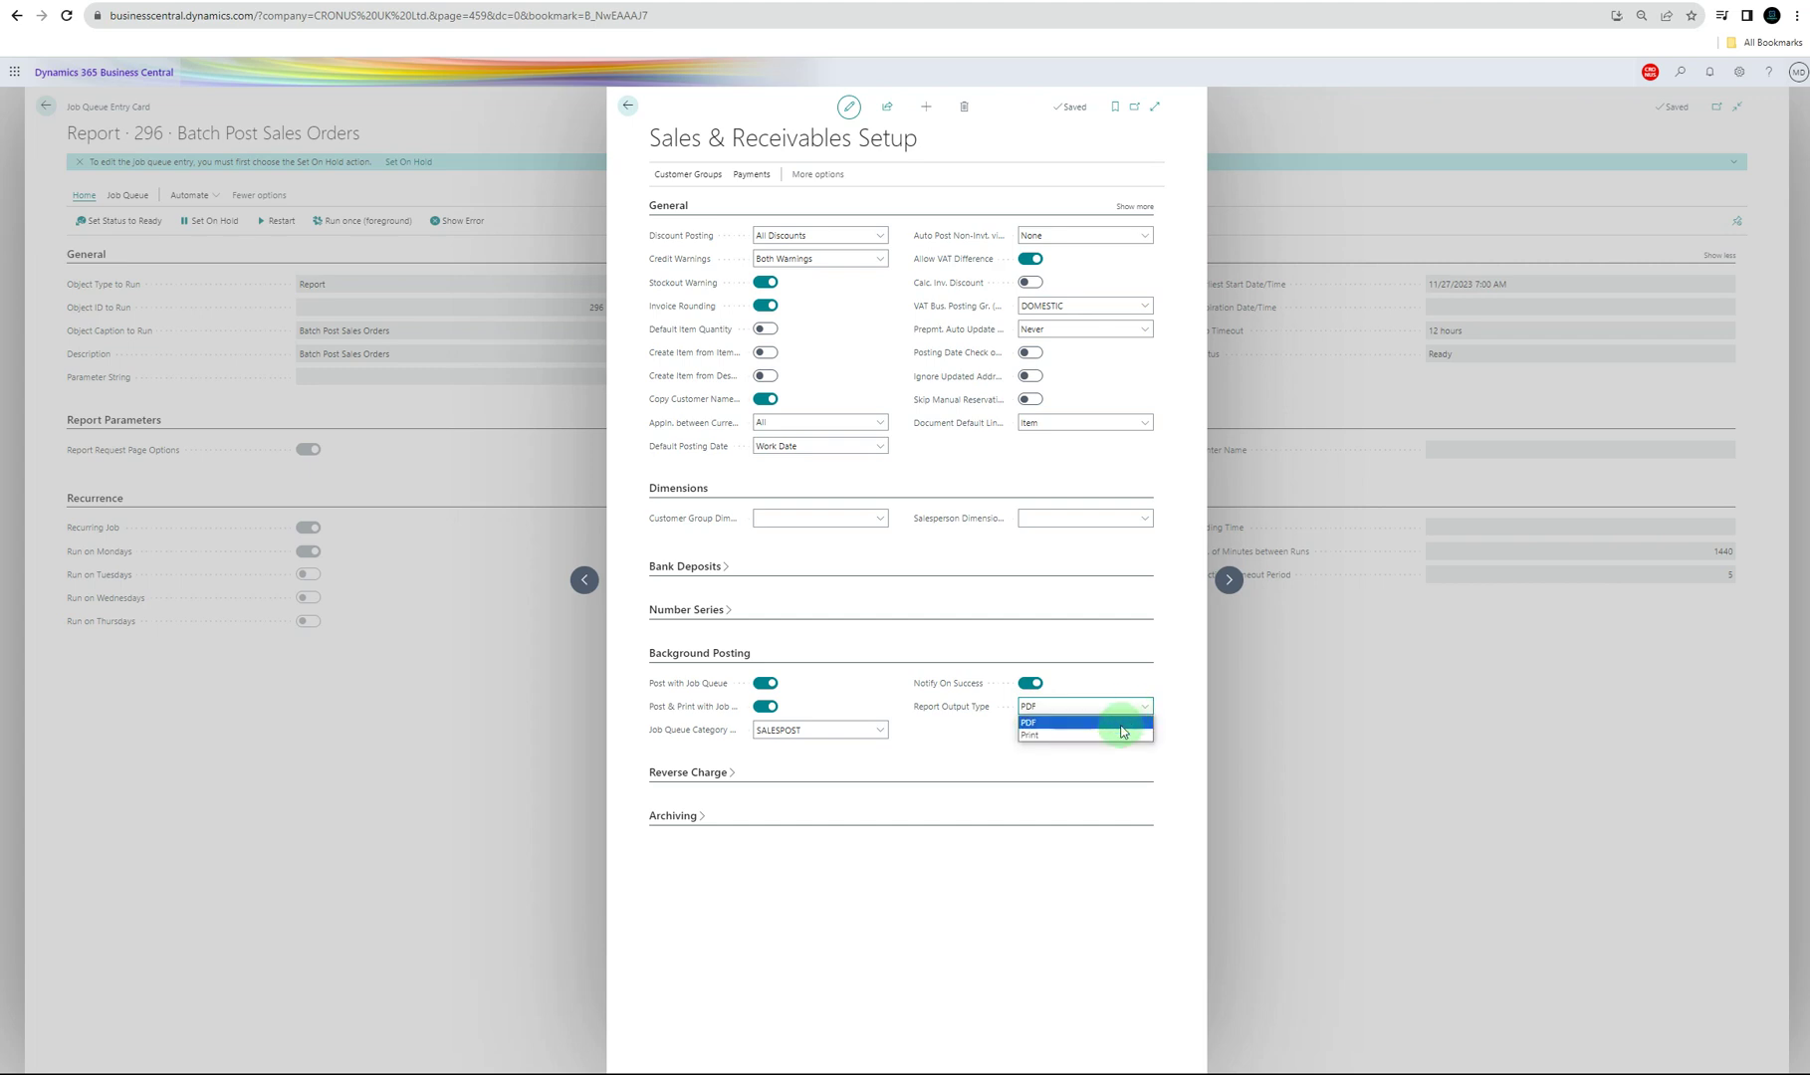
{"action": "left_click", "coordinate": [1119, 738]}
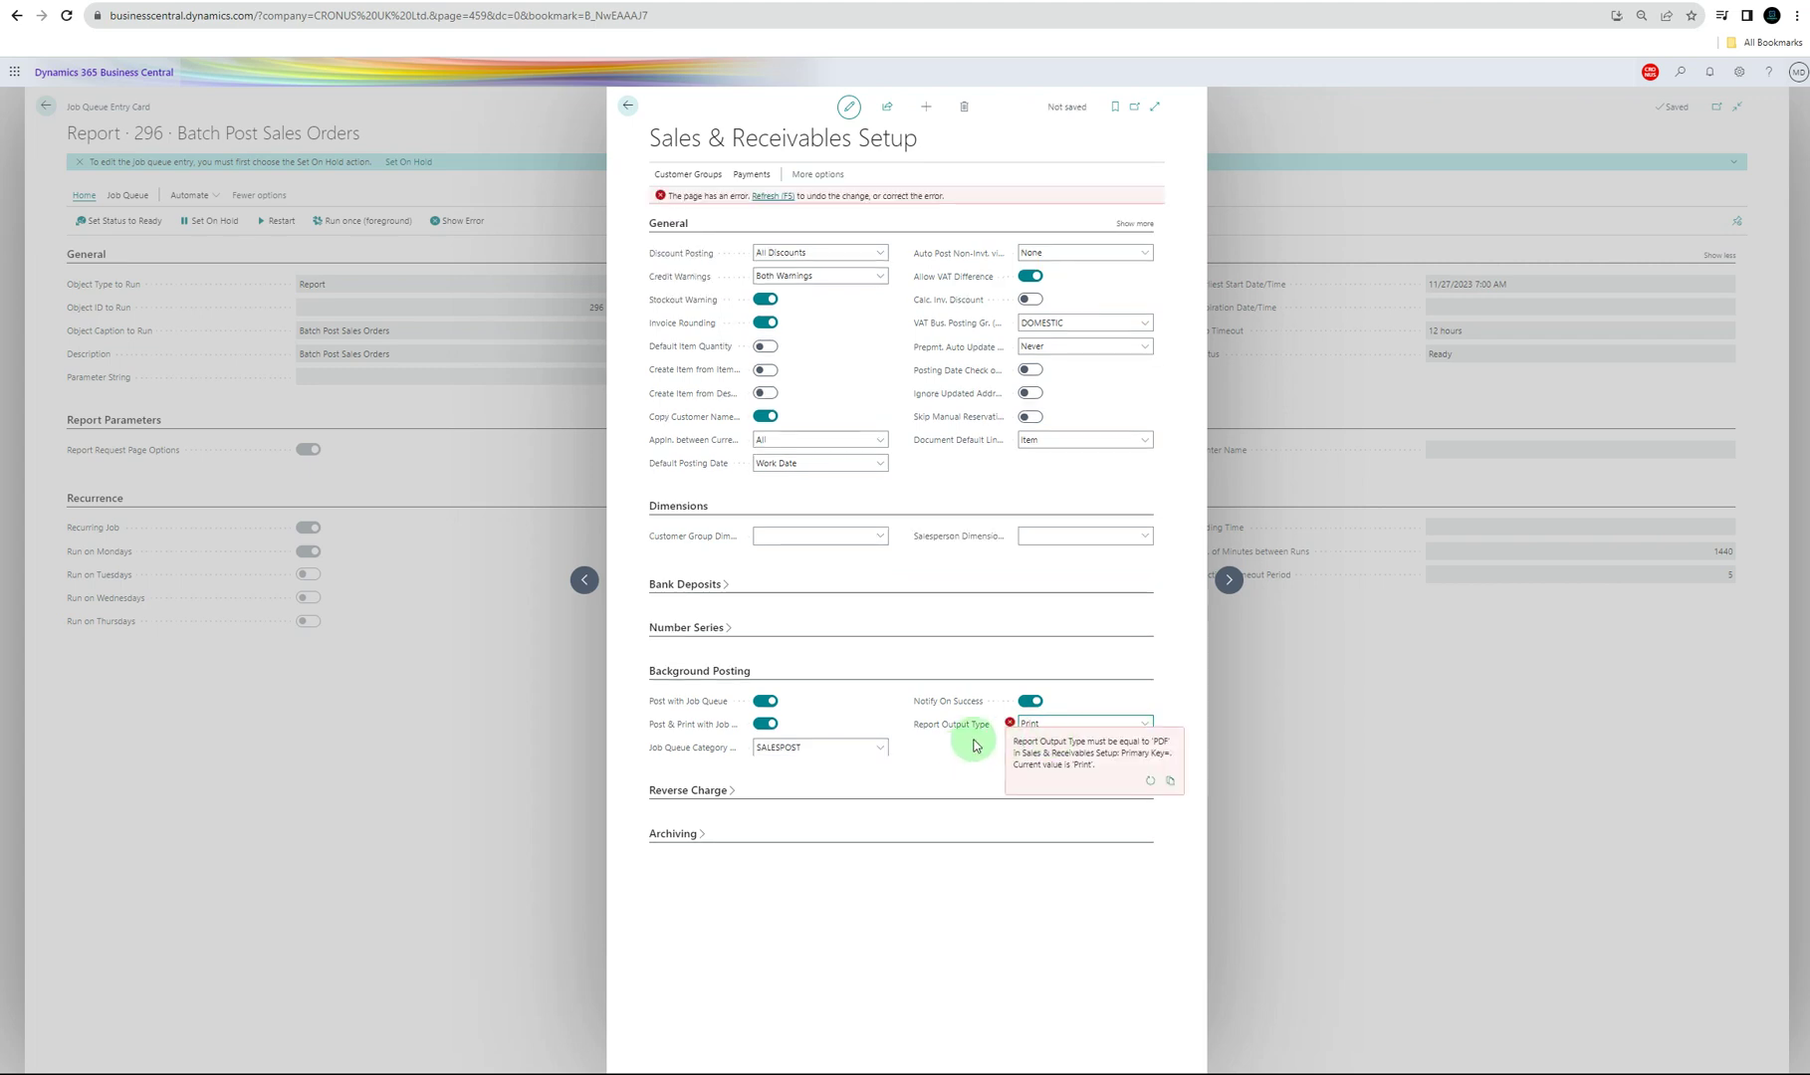
{"action": "left_click", "coordinate": [1145, 725]}
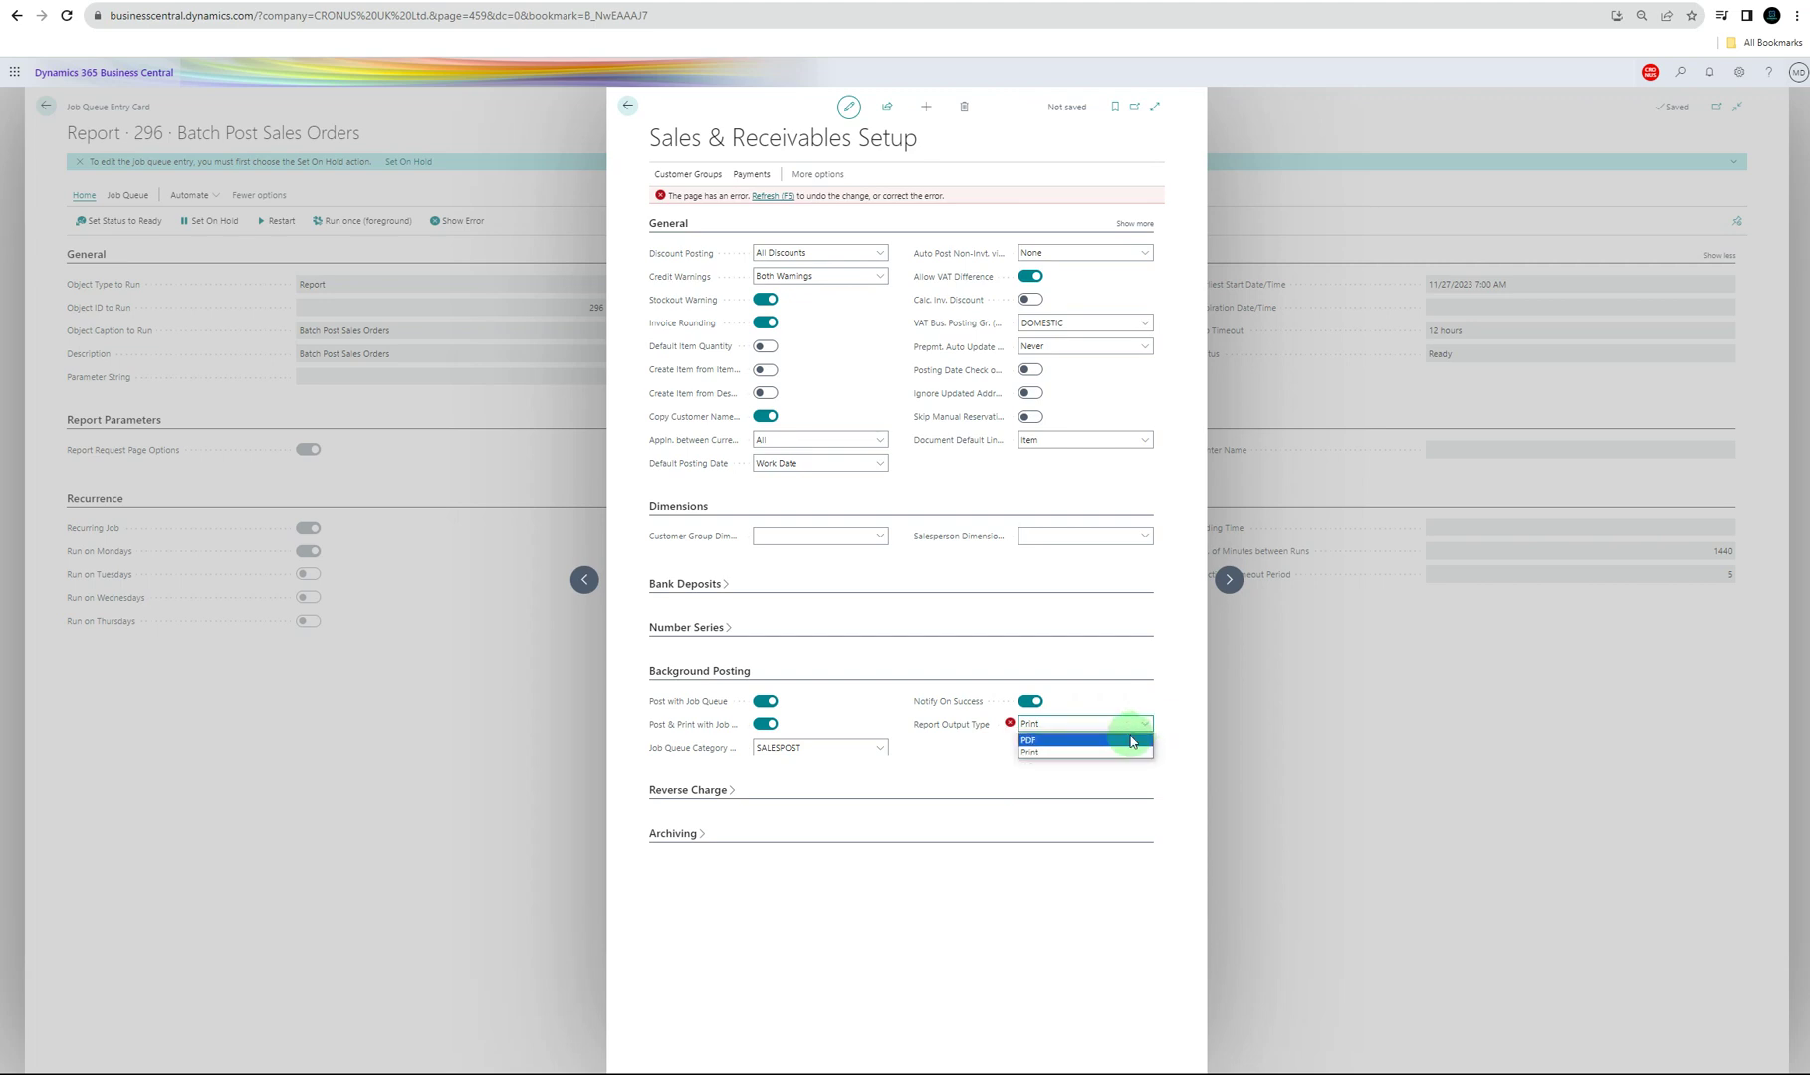
{"action": "left_click", "coordinate": [1132, 741]}
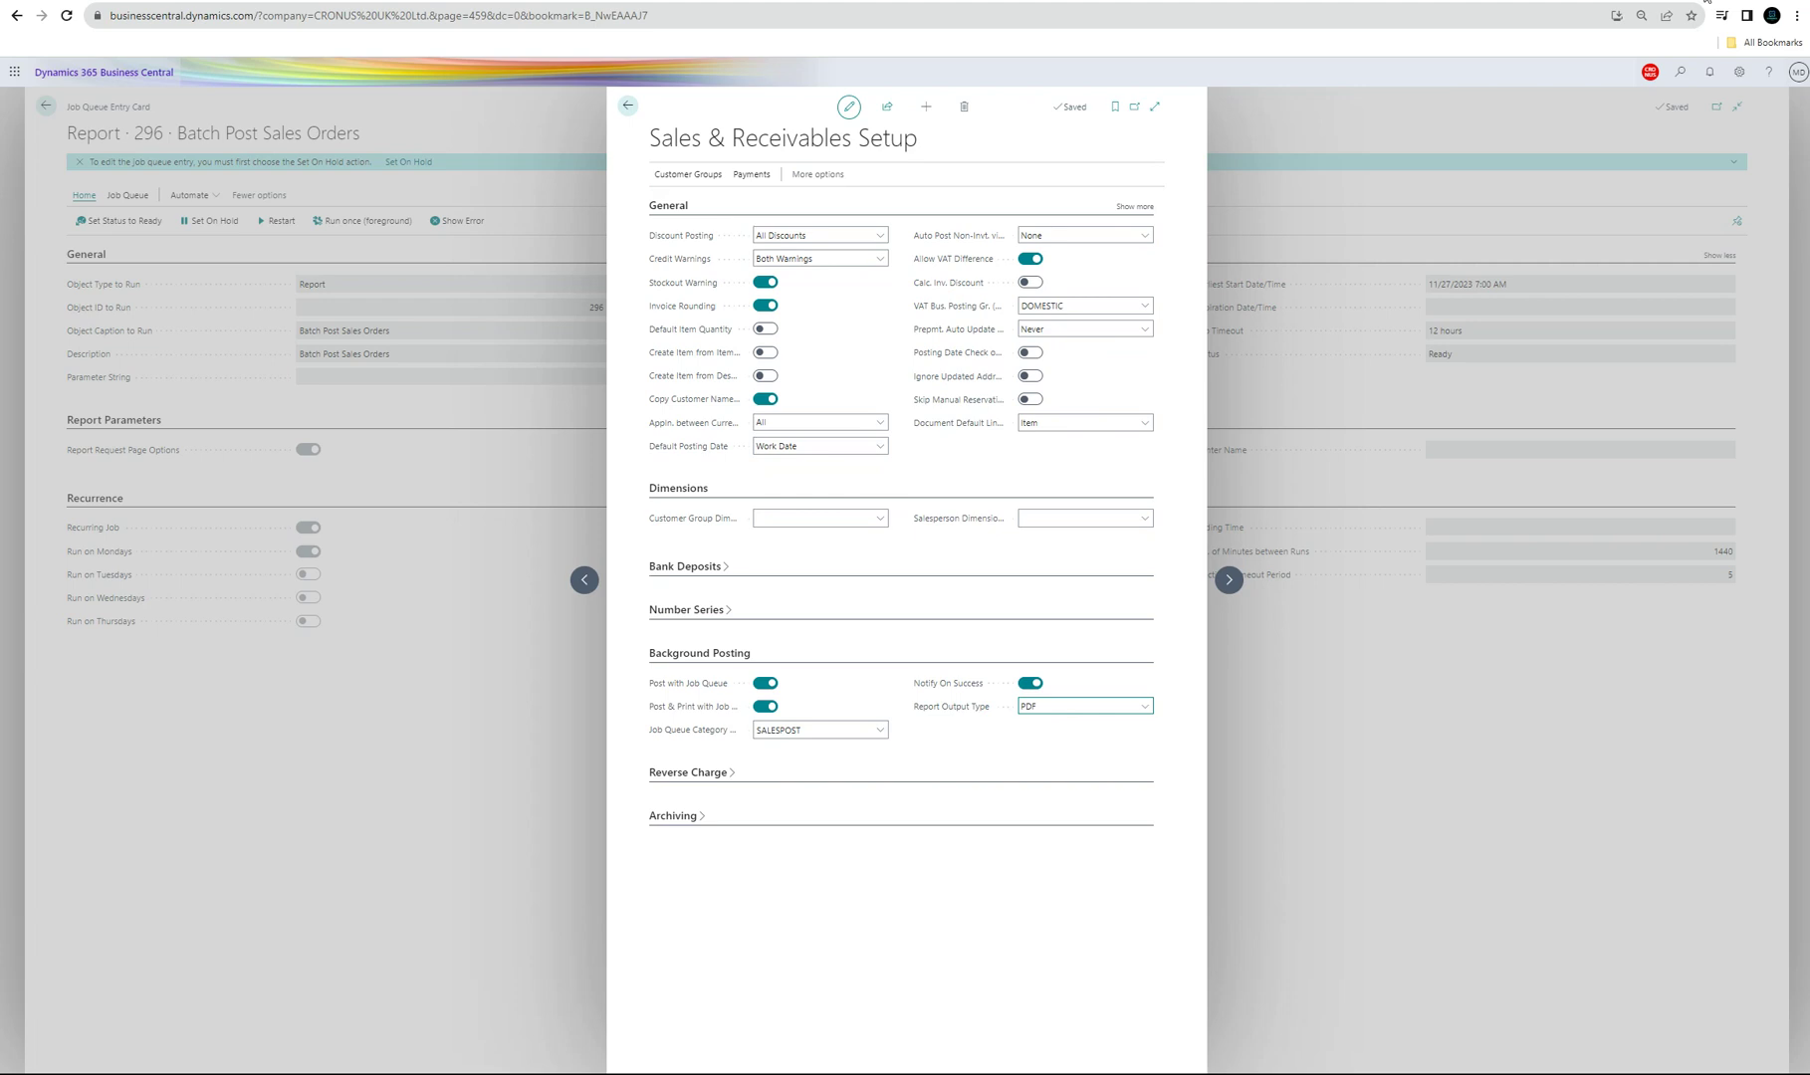
{"action": "left_click", "coordinate": [630, 107]}
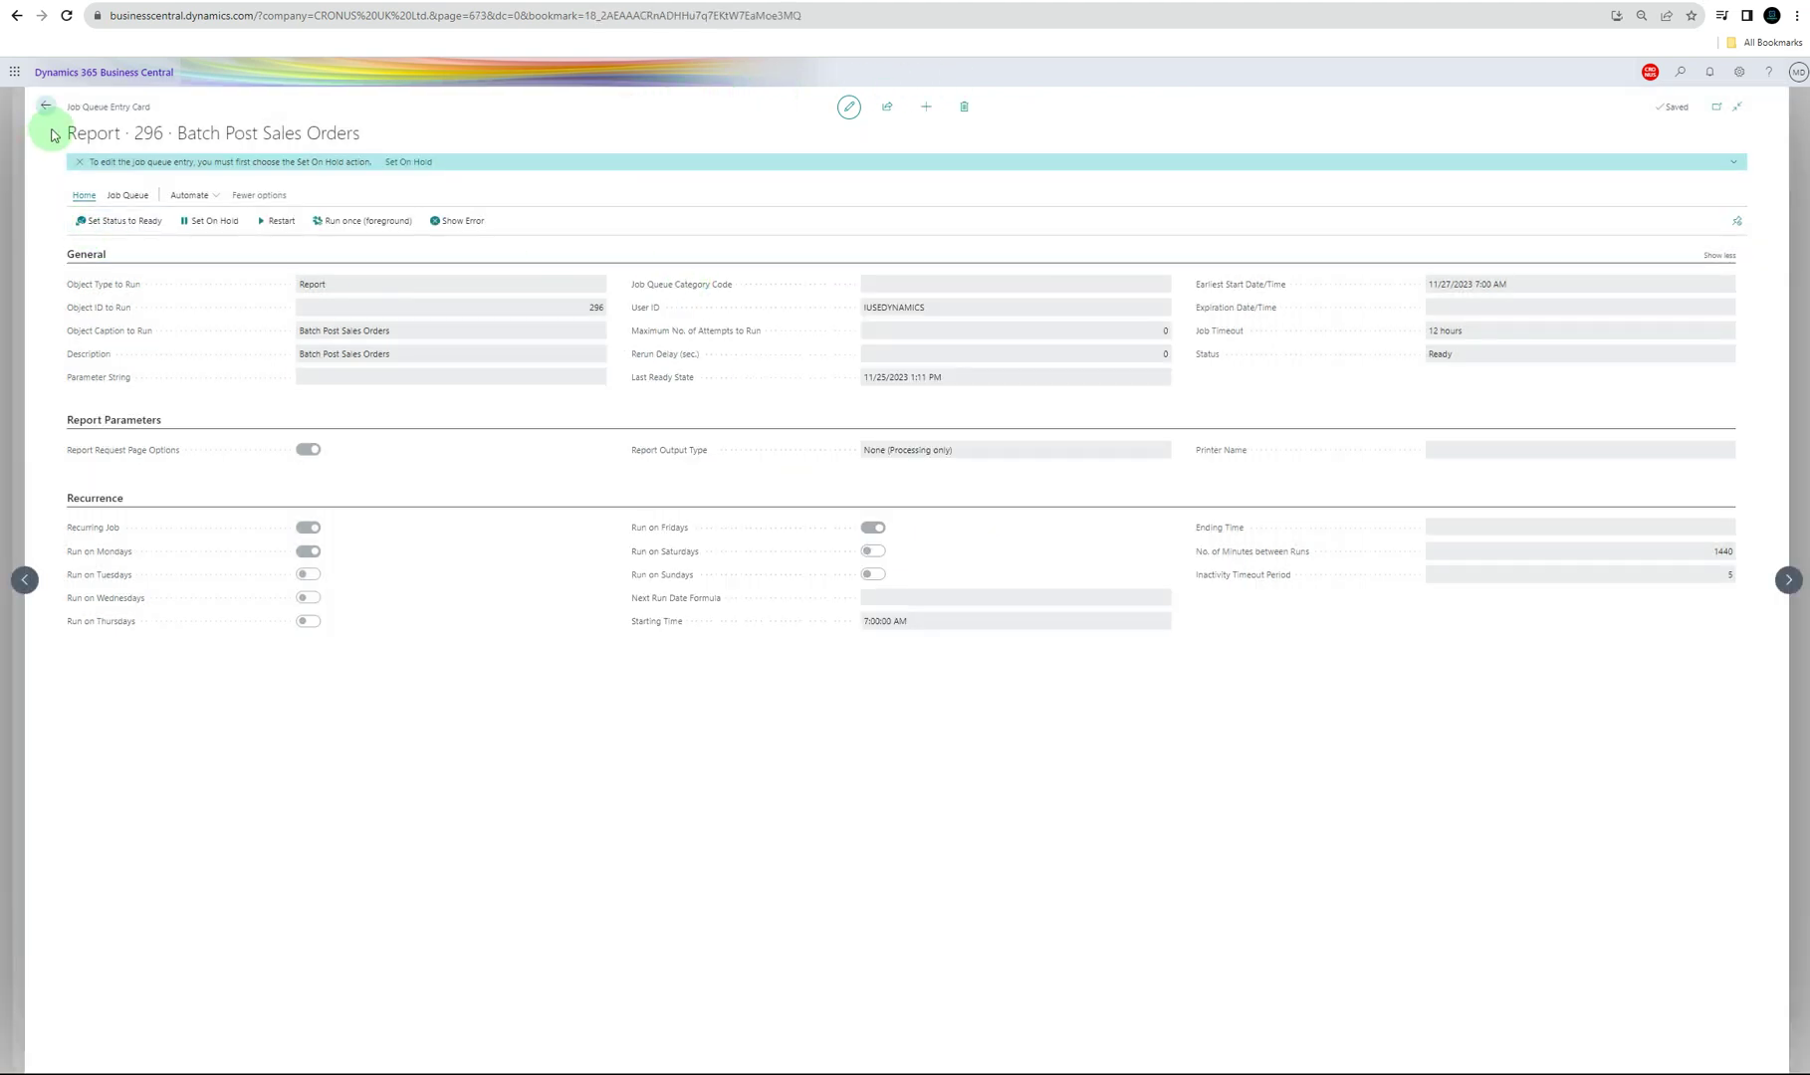
- From Job Queue Entries, run Batch Post Sales Orders once in the foreground and acknowledge both completion messages
{"action": "left_click", "coordinate": [45, 107]}
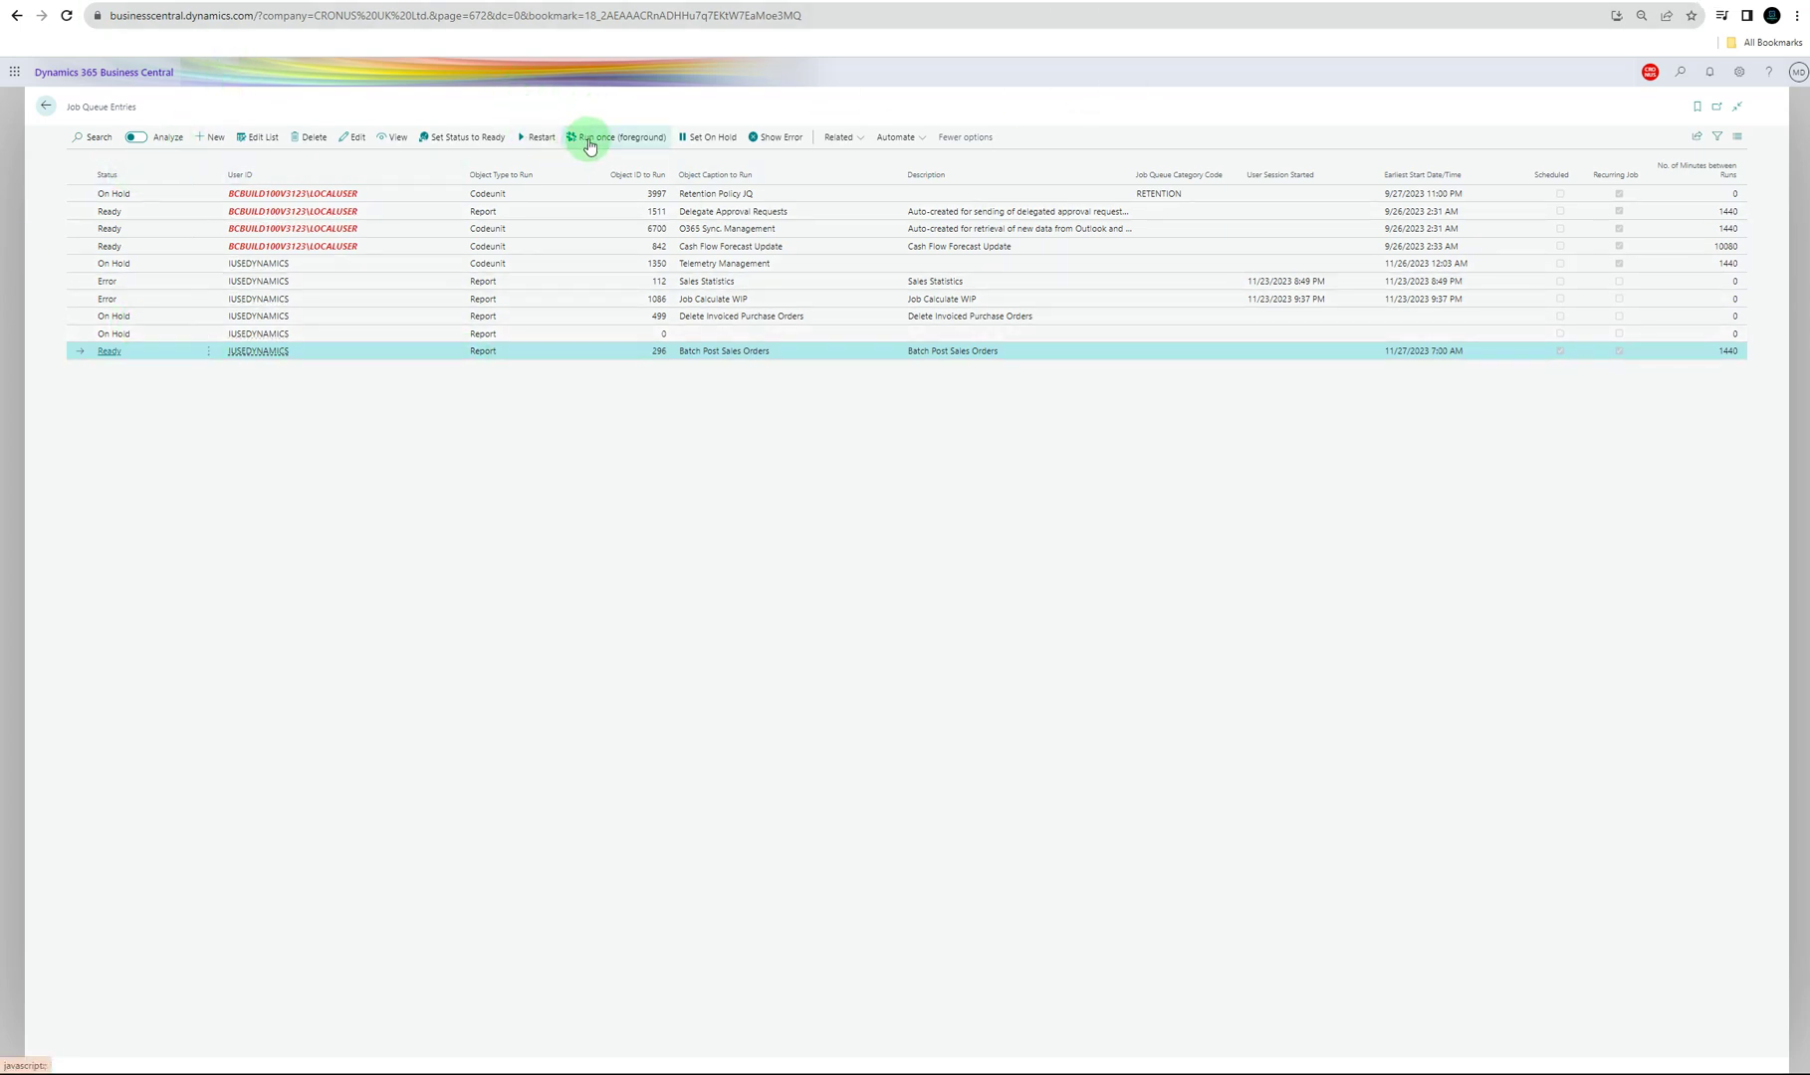
{"action": "left_click", "coordinate": [596, 139]}
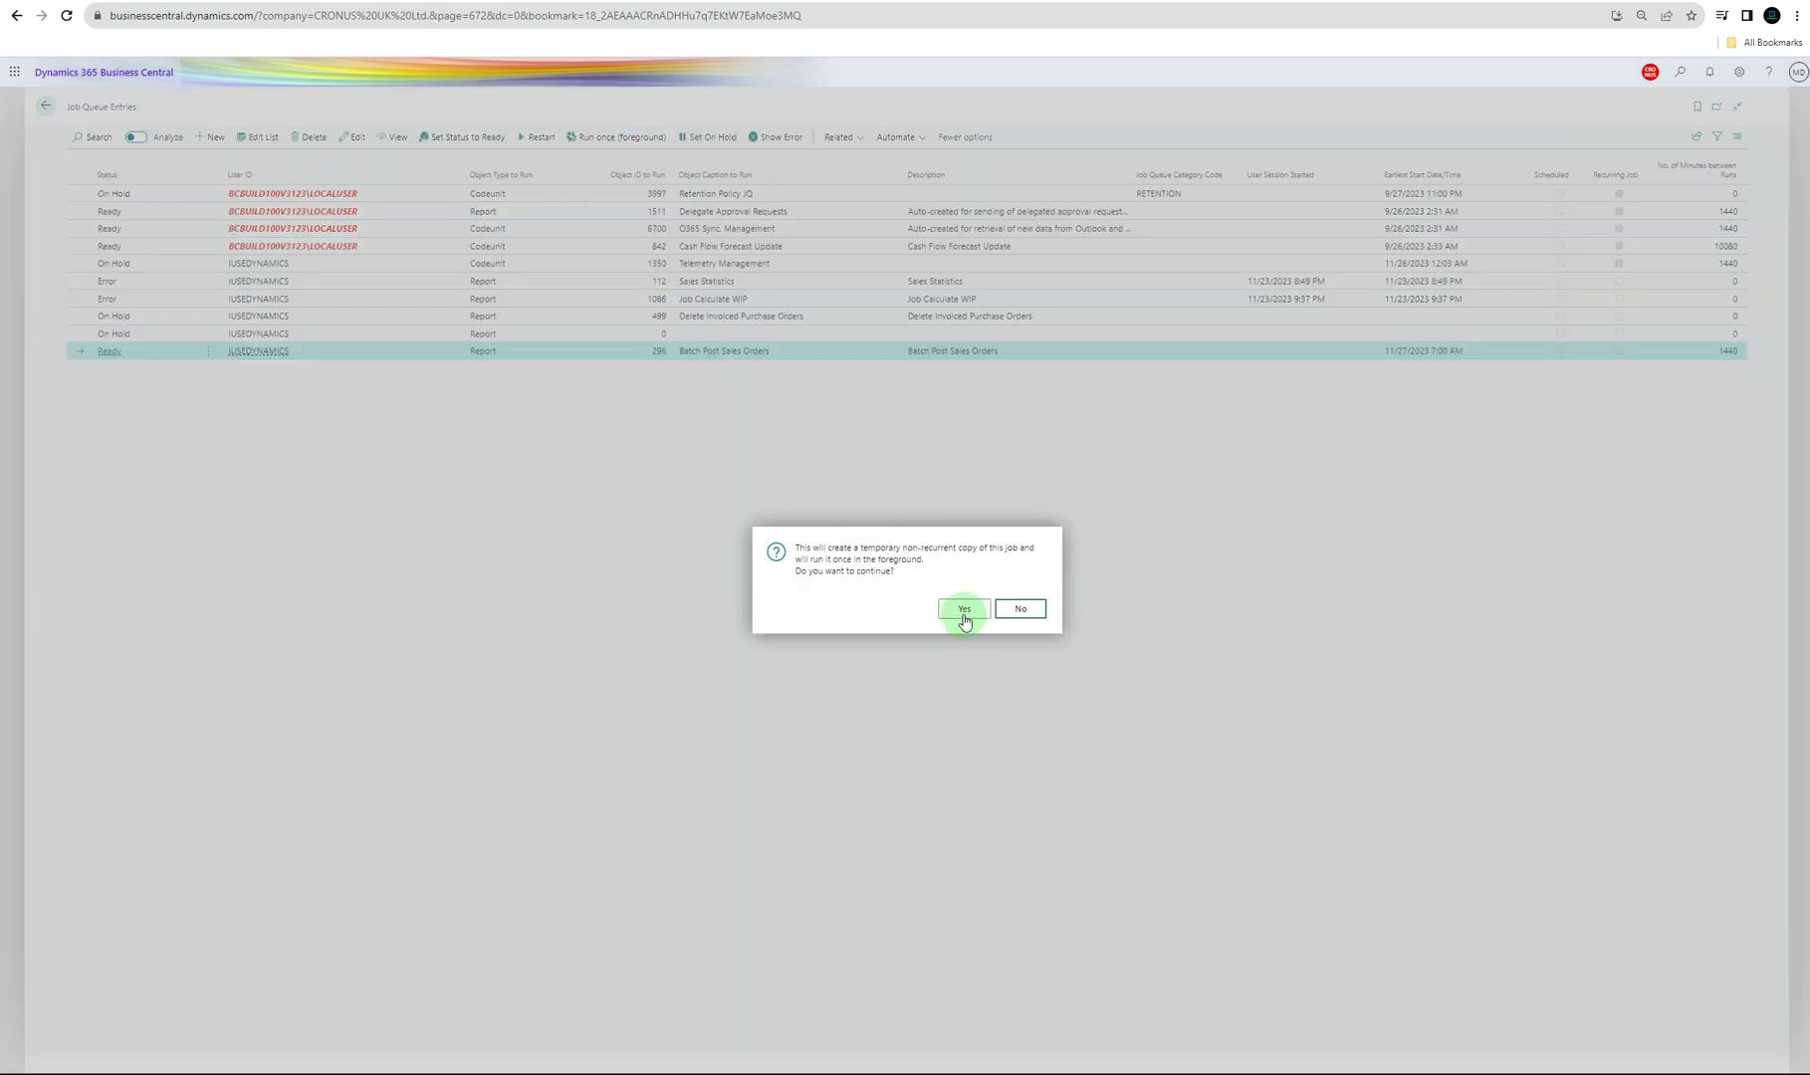
{"action": "left_click", "coordinate": [949, 610]}
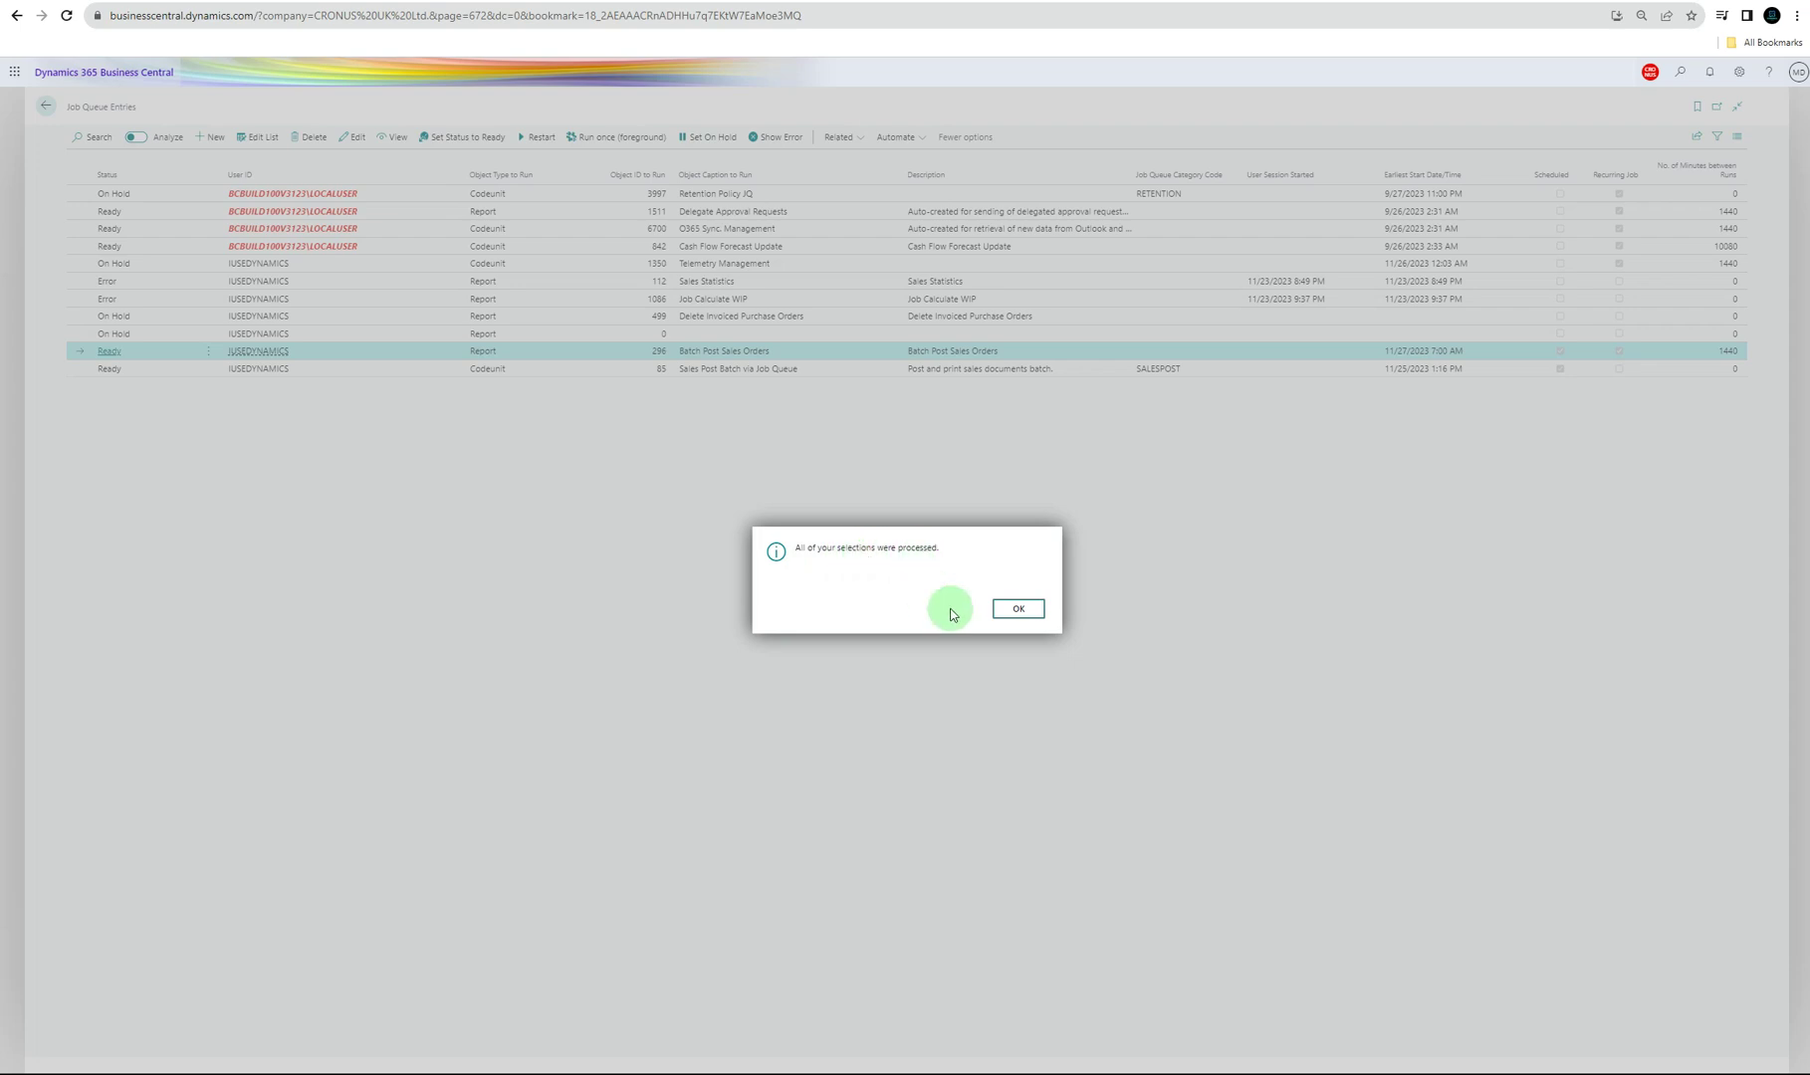
{"action": "left_click", "coordinate": [1007, 611]}
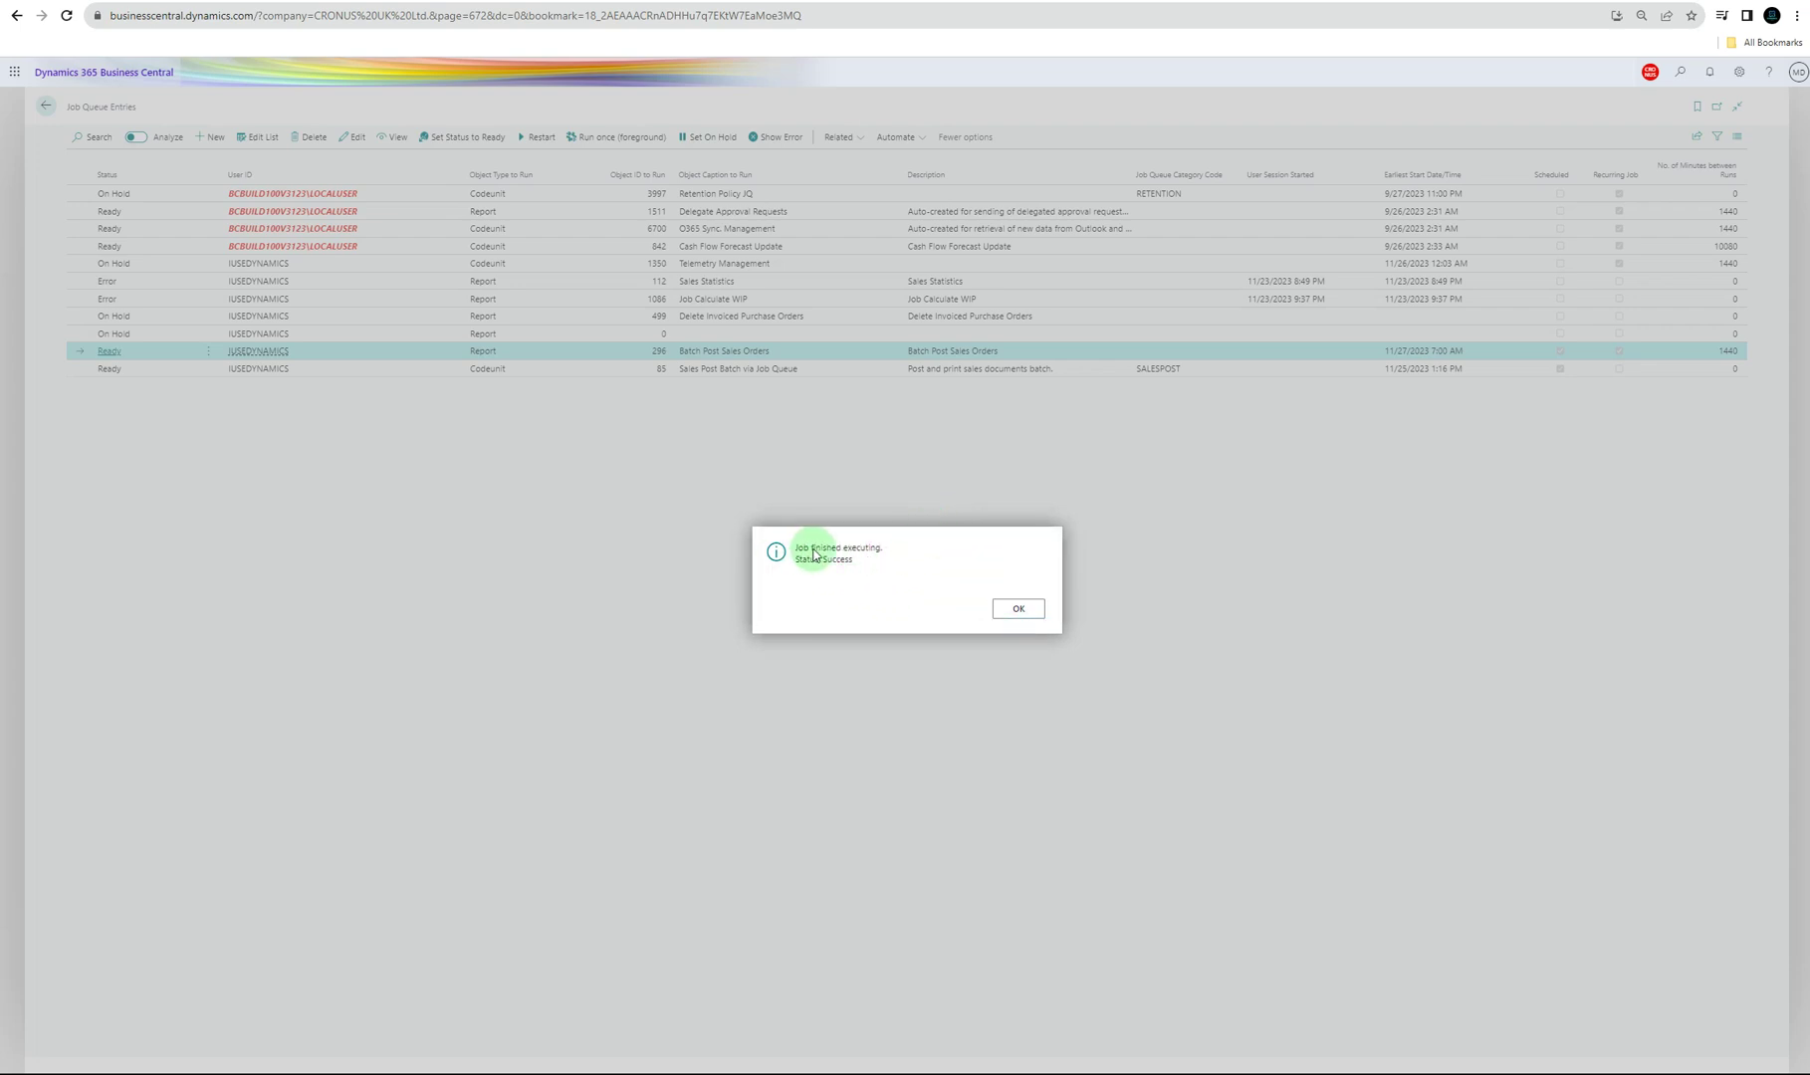
{"action": "left_click", "coordinate": [1007, 607]}
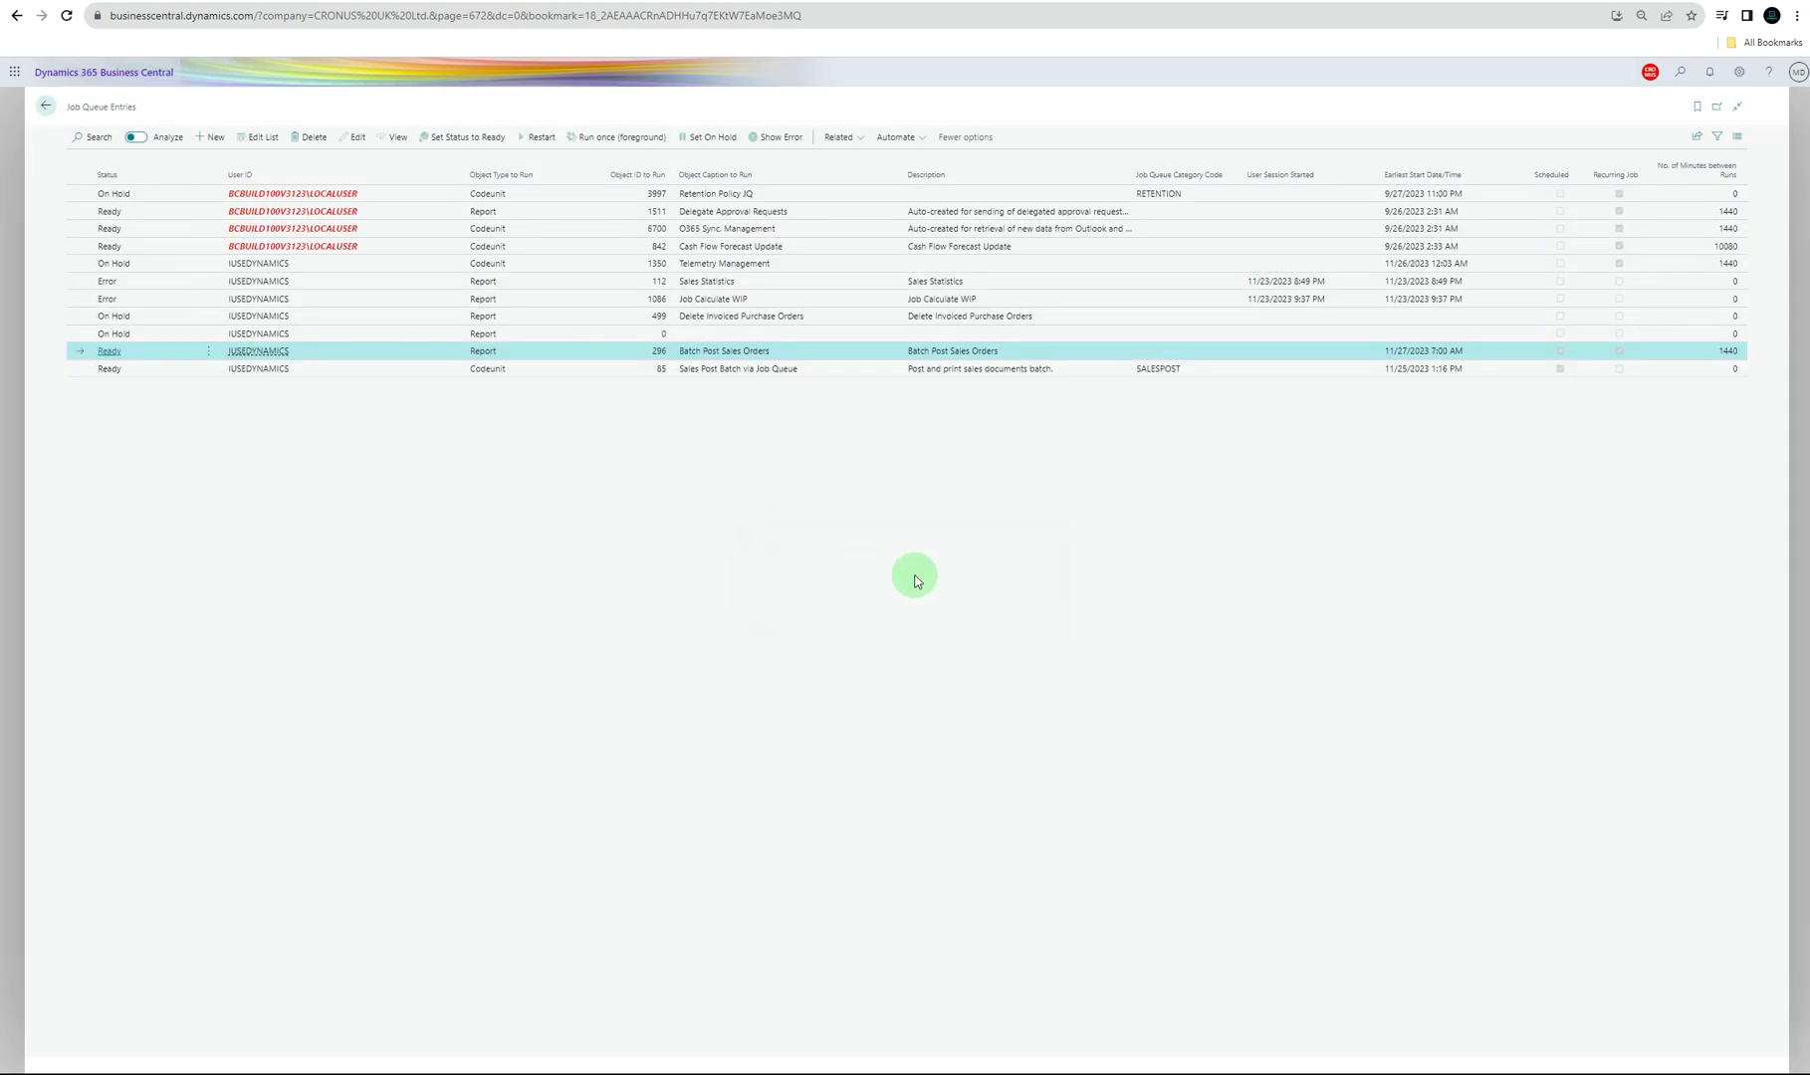
- Select Batch Post Sales Orders and view its Job Queue Log Entries, which are empty
{"action": "left_click", "coordinate": [757, 374]}
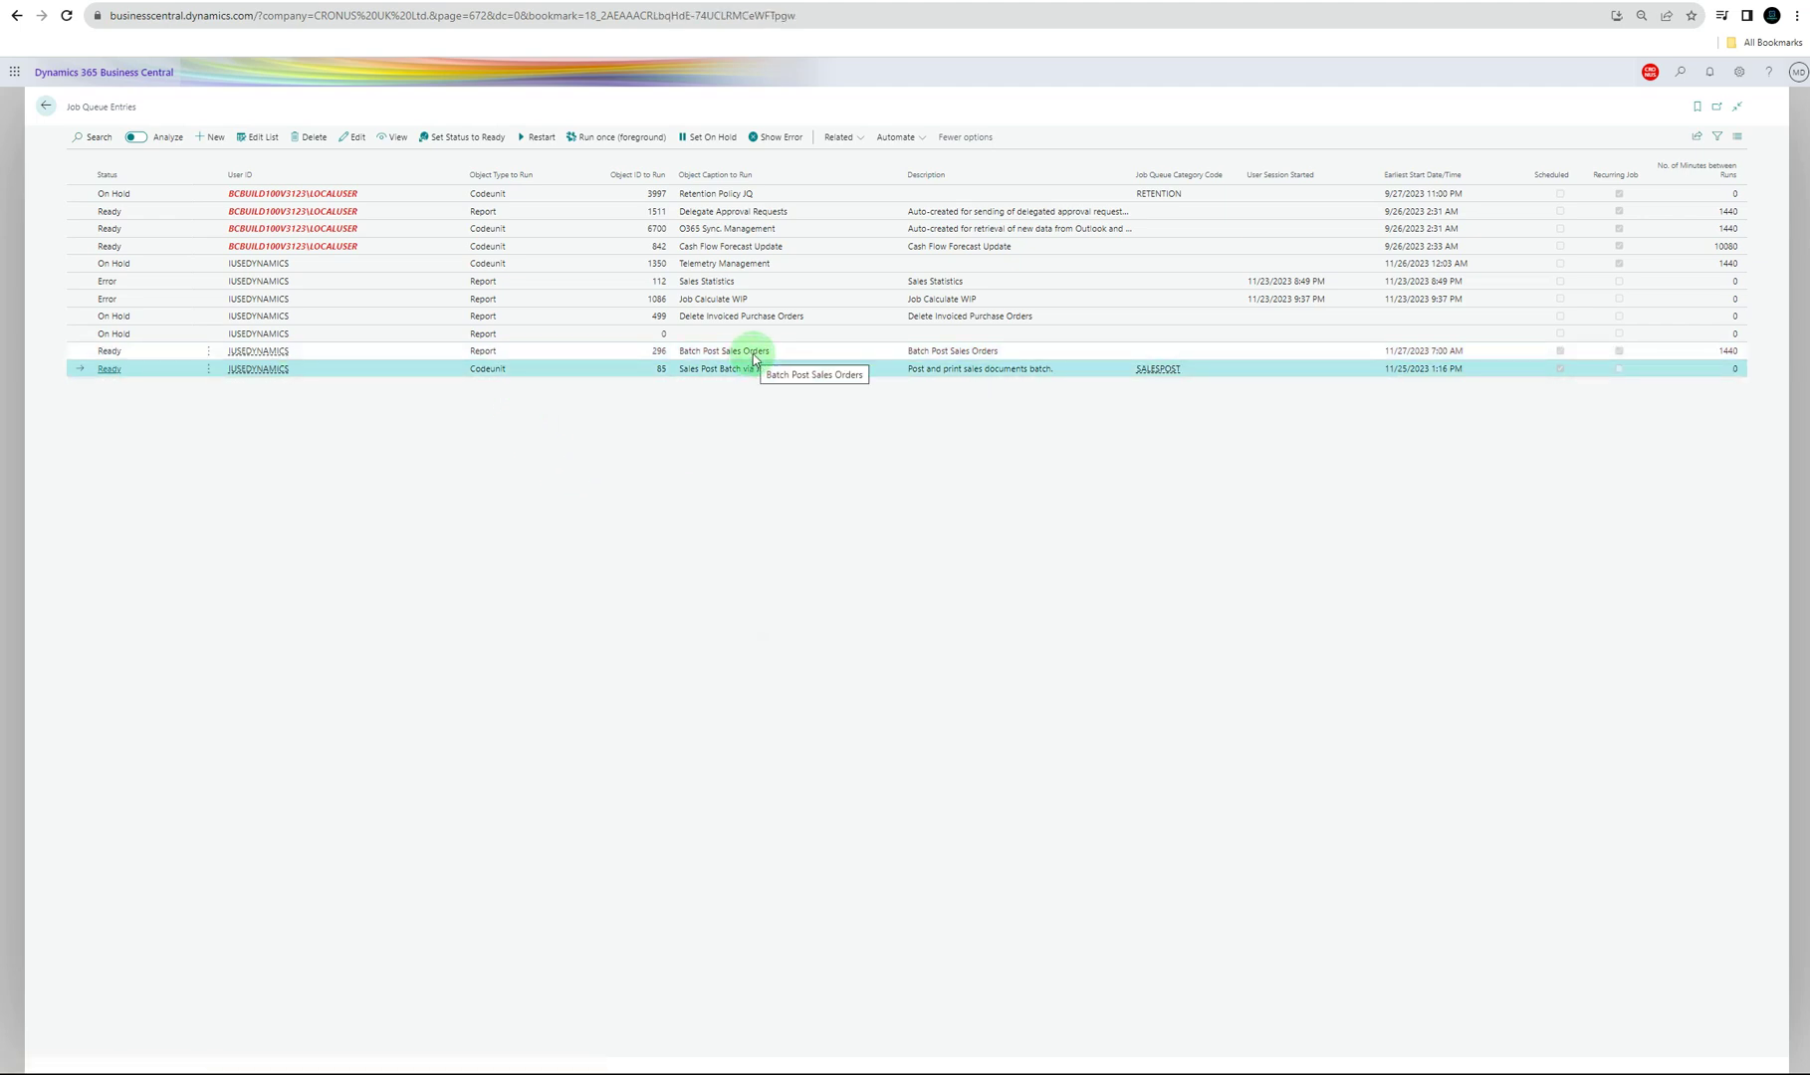
{"action": "left_click", "coordinate": [754, 354]}
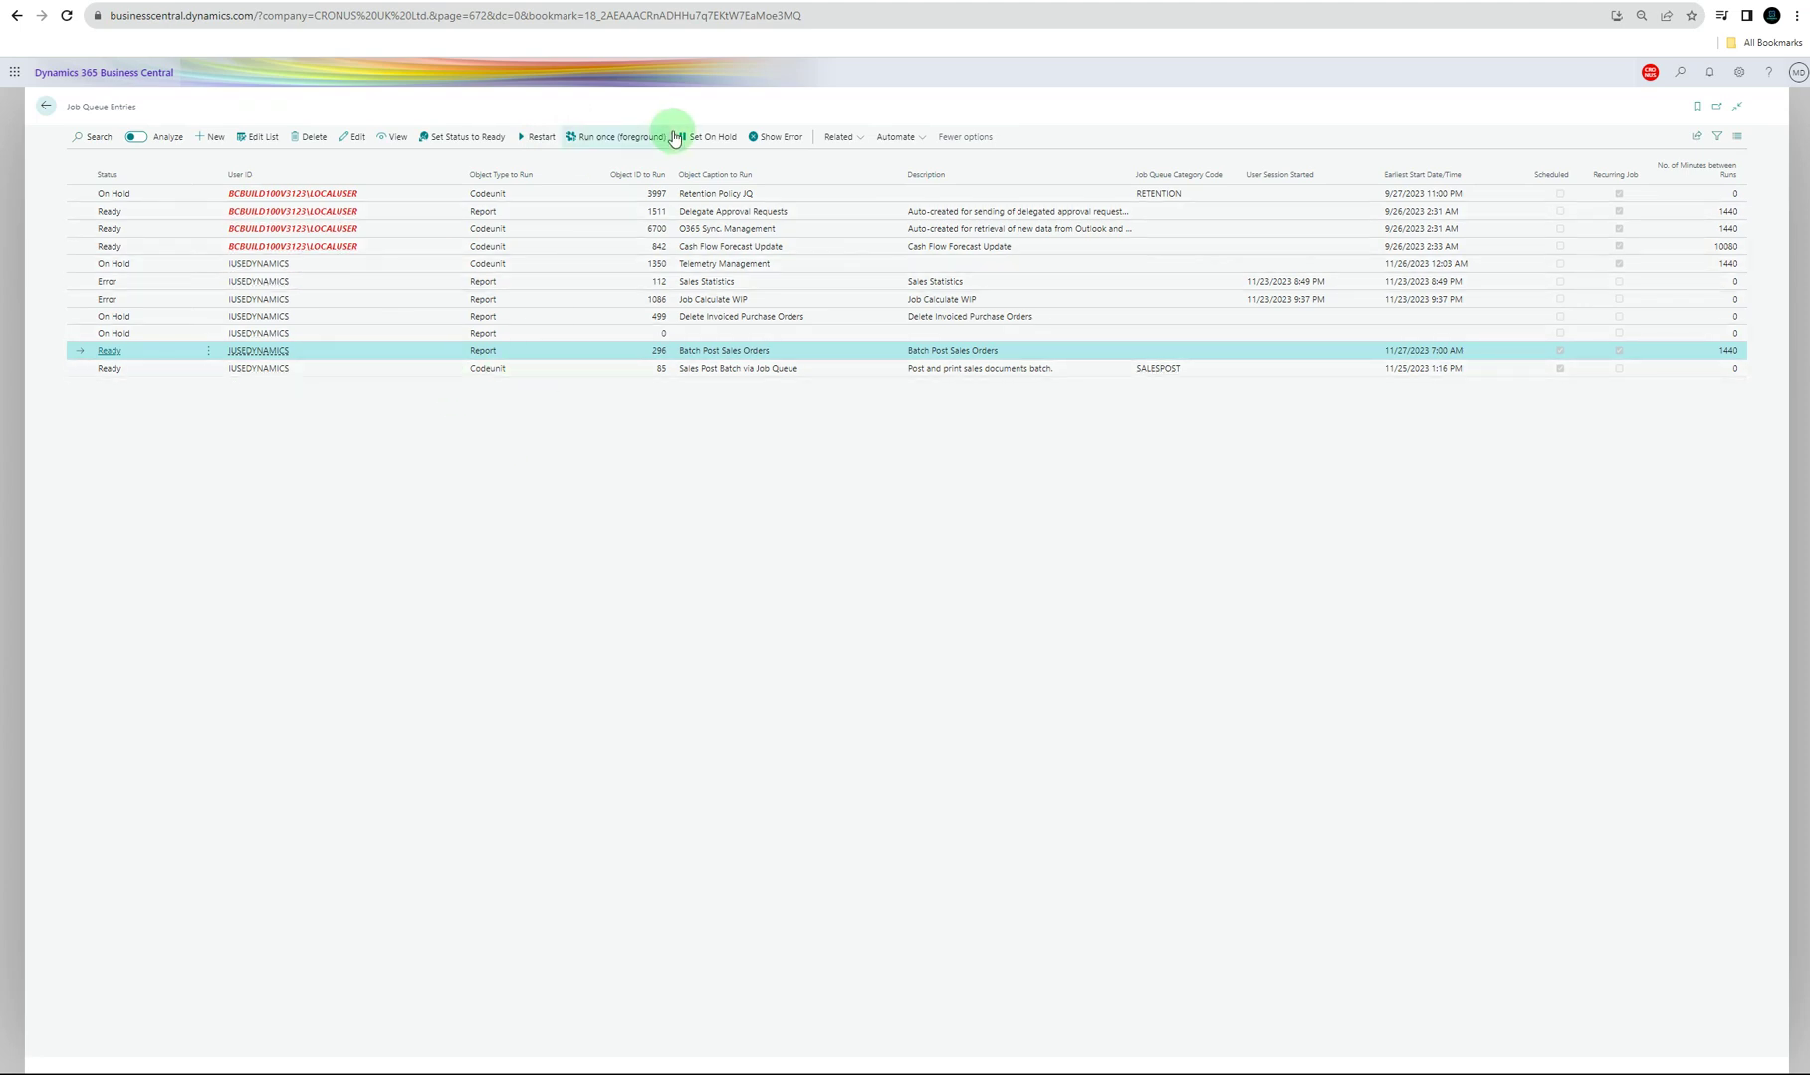
{"action": "left_click", "coordinate": [836, 137]}
{"action": "left_click", "coordinate": [891, 166]}
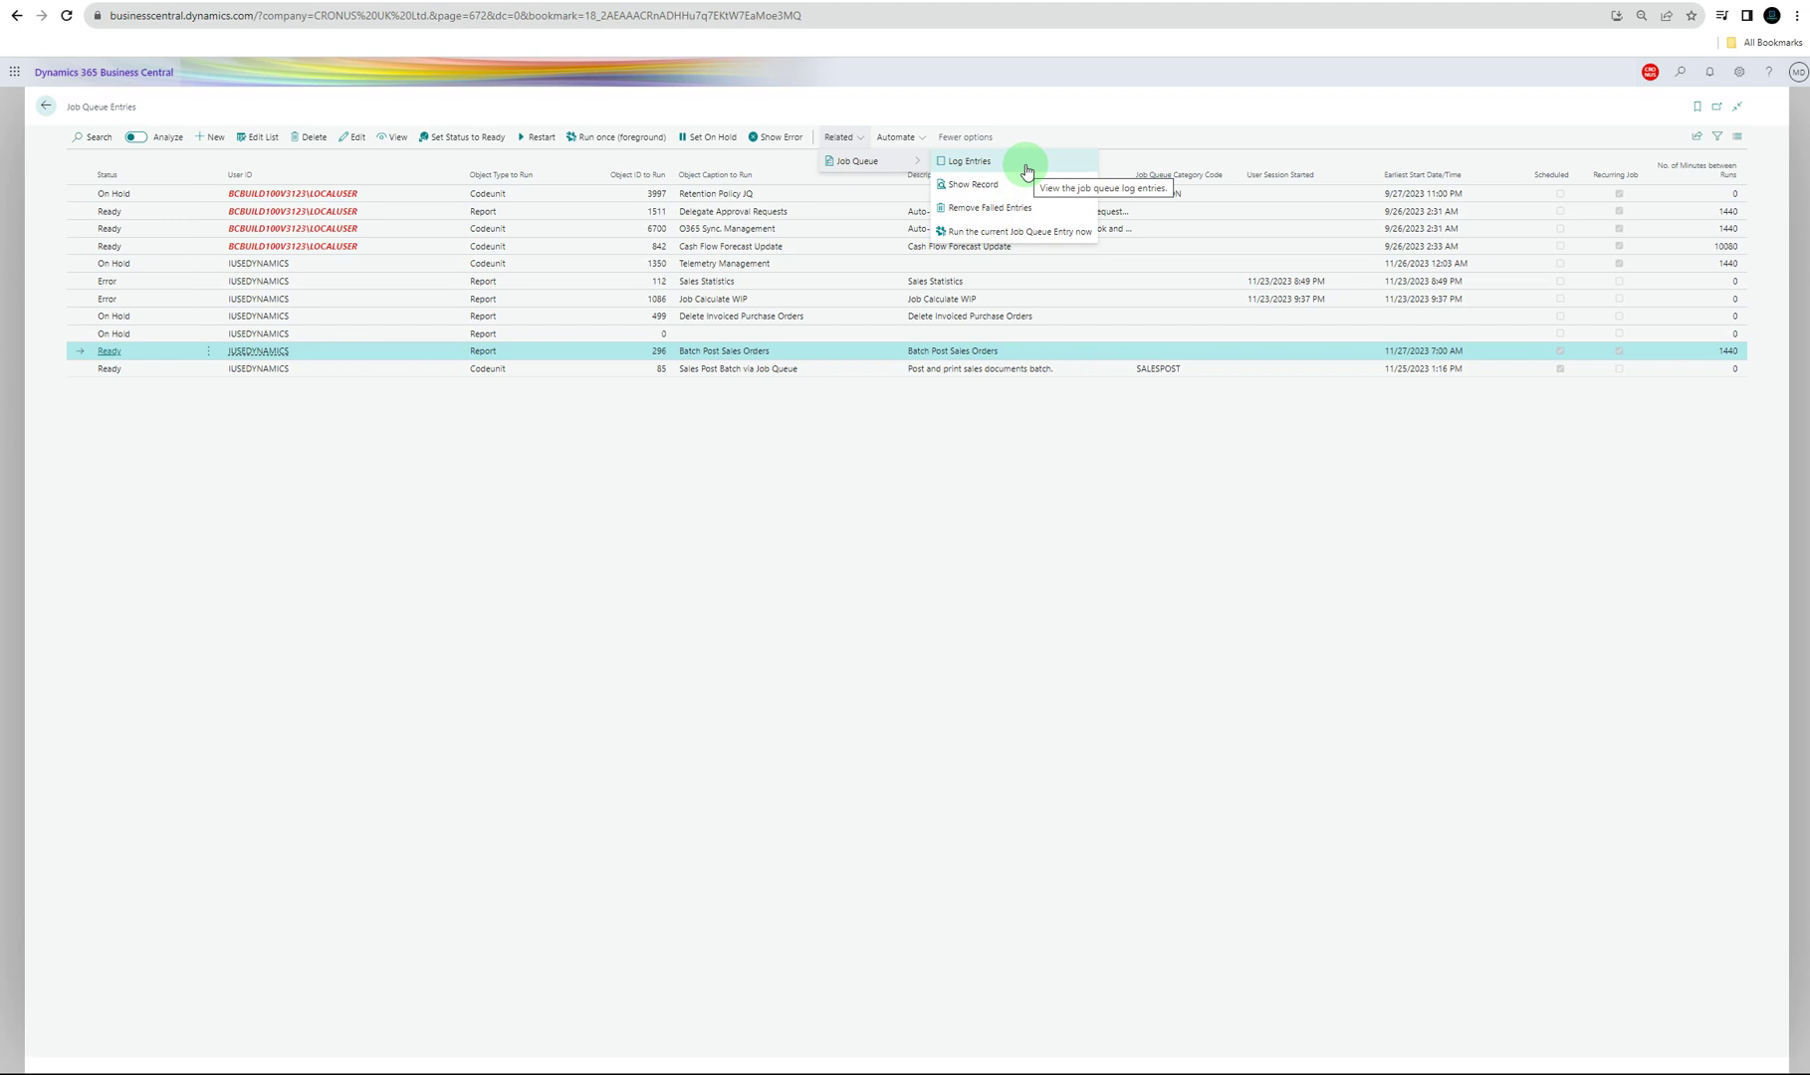
{"action": "left_click", "coordinate": [1026, 169]}
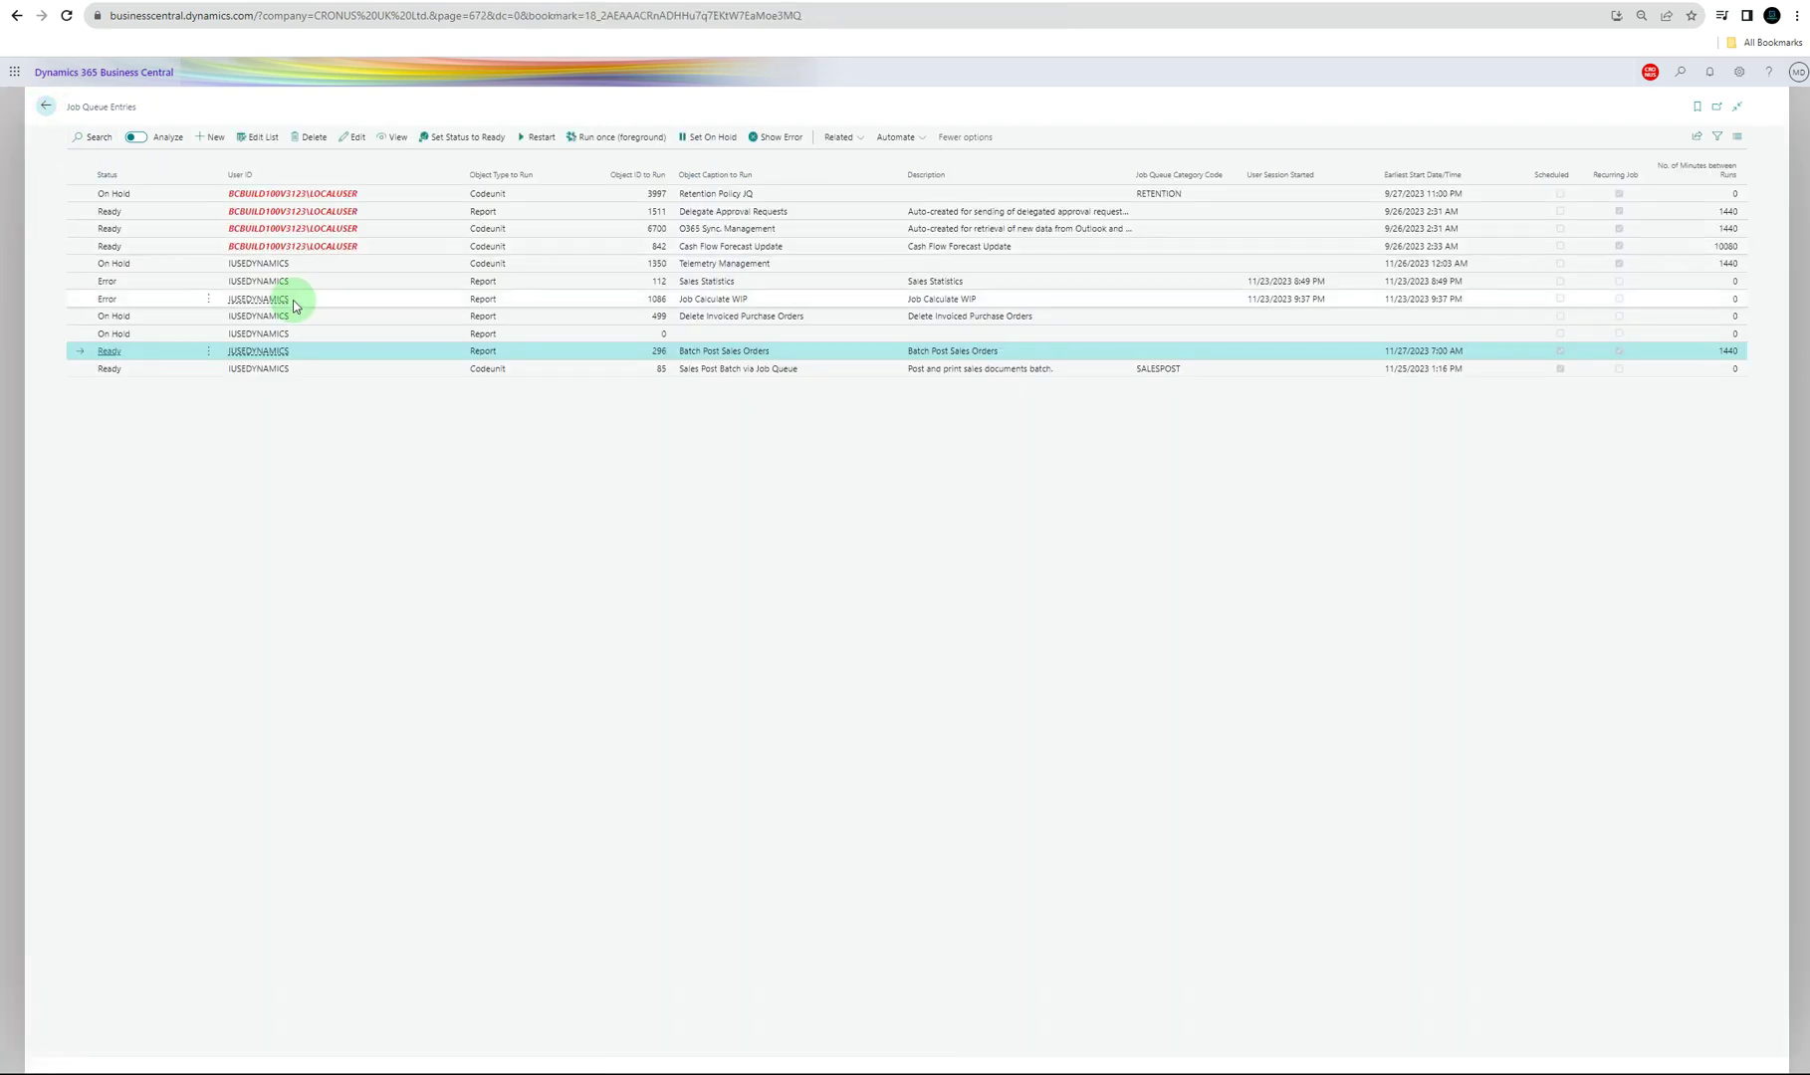
- Select the Delegate Approval Requests entry and look through its automation options
{"action": "left_click", "coordinate": [86, 212]}
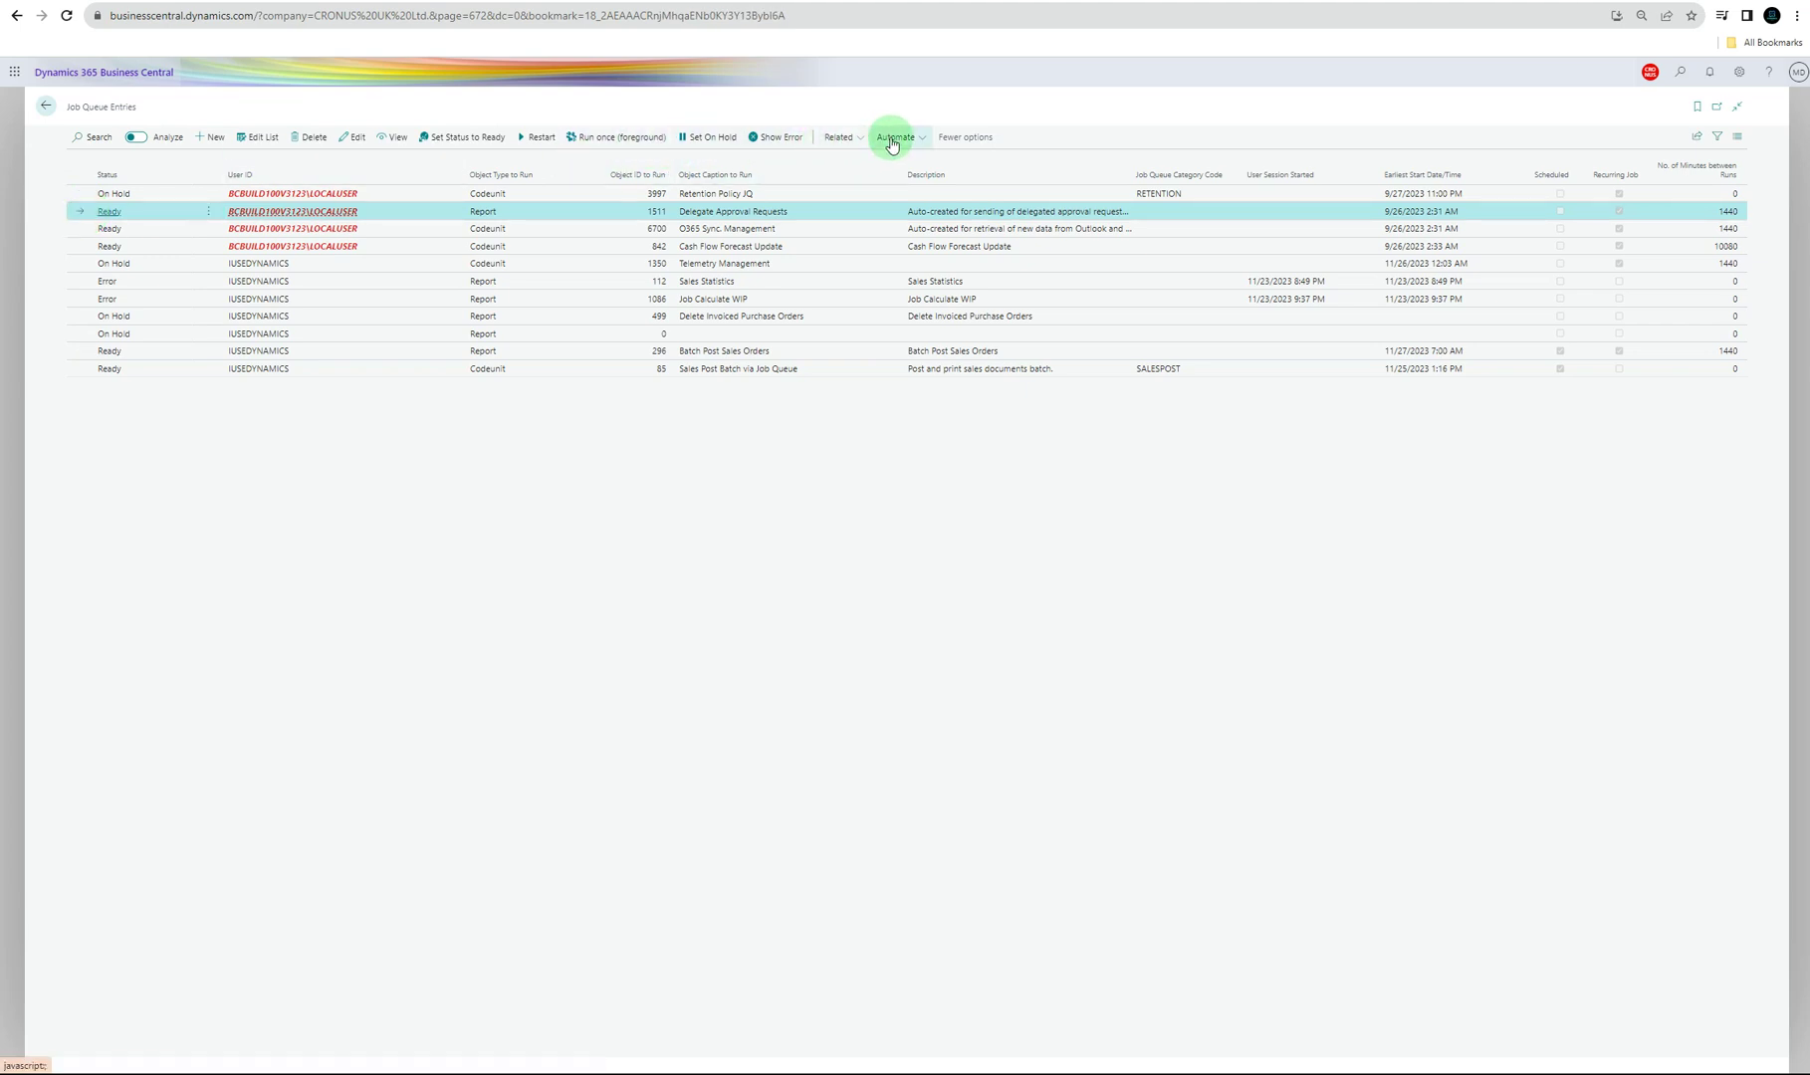
{"action": "left_click", "coordinate": [883, 140]}
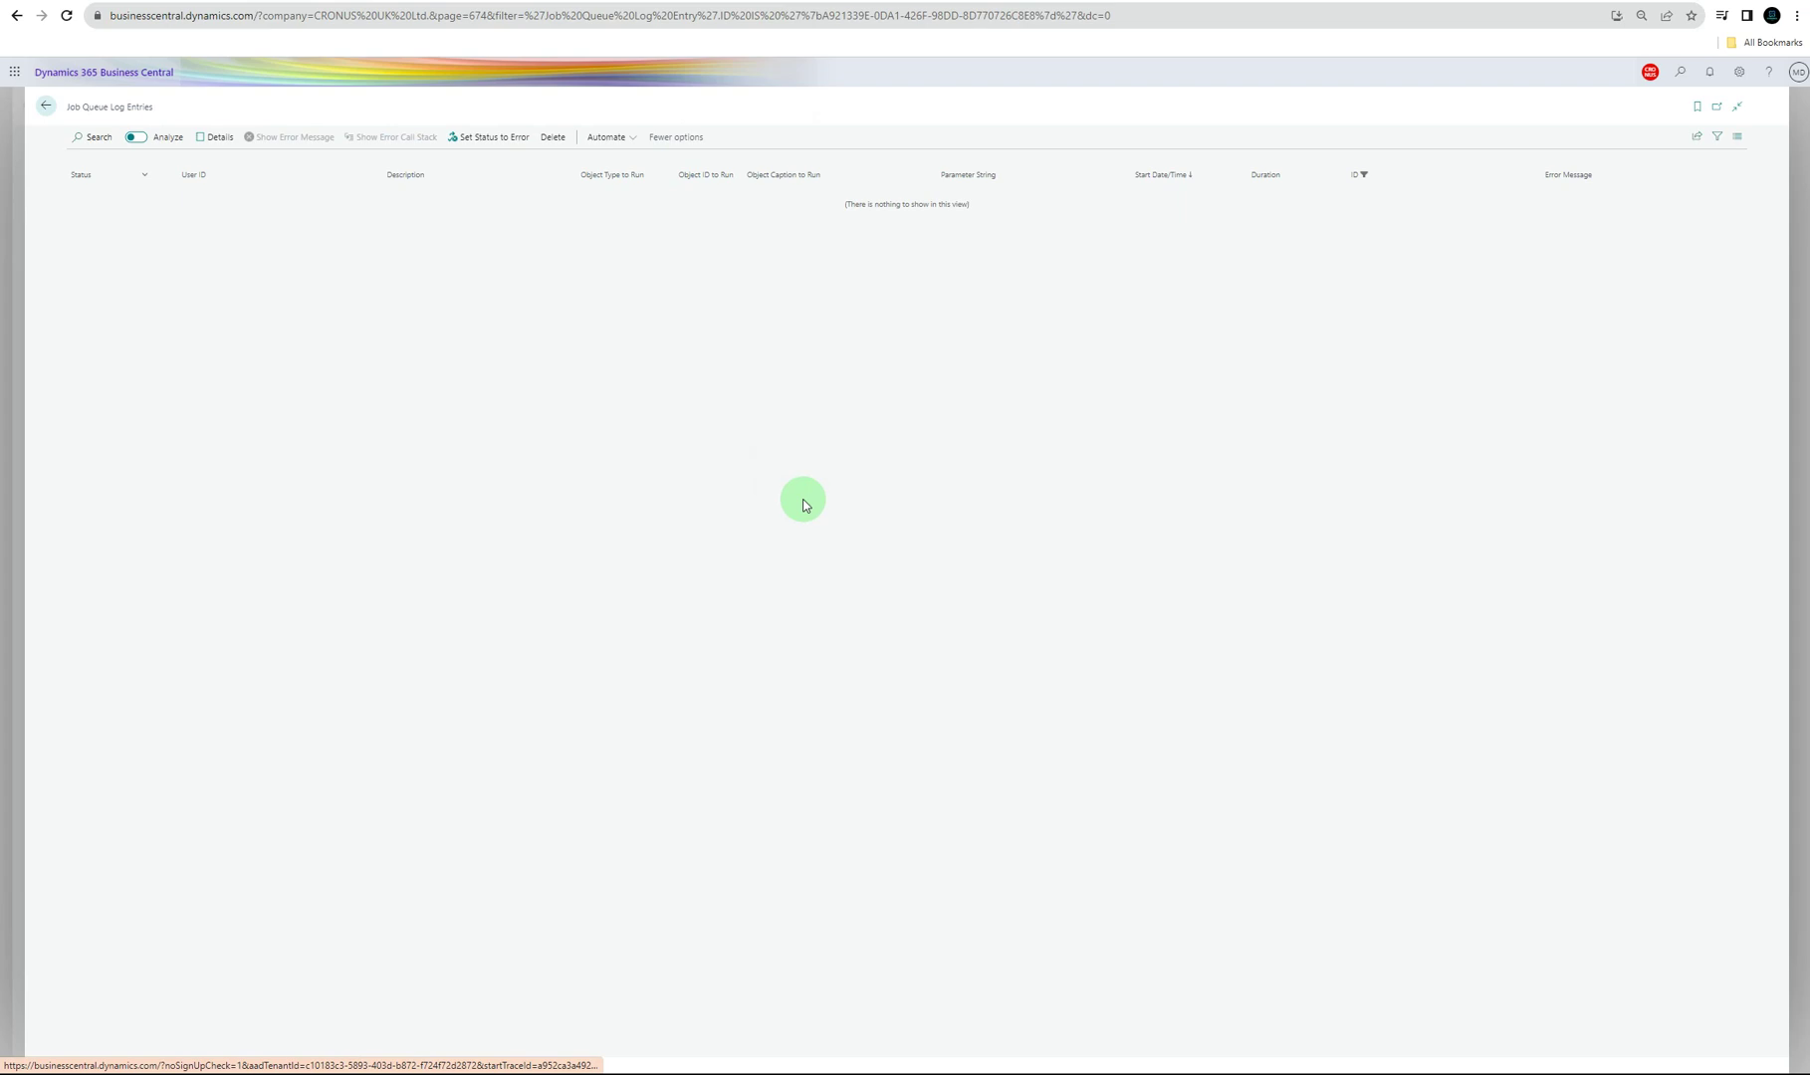
{"action": "left_click", "coordinate": [45, 105]}
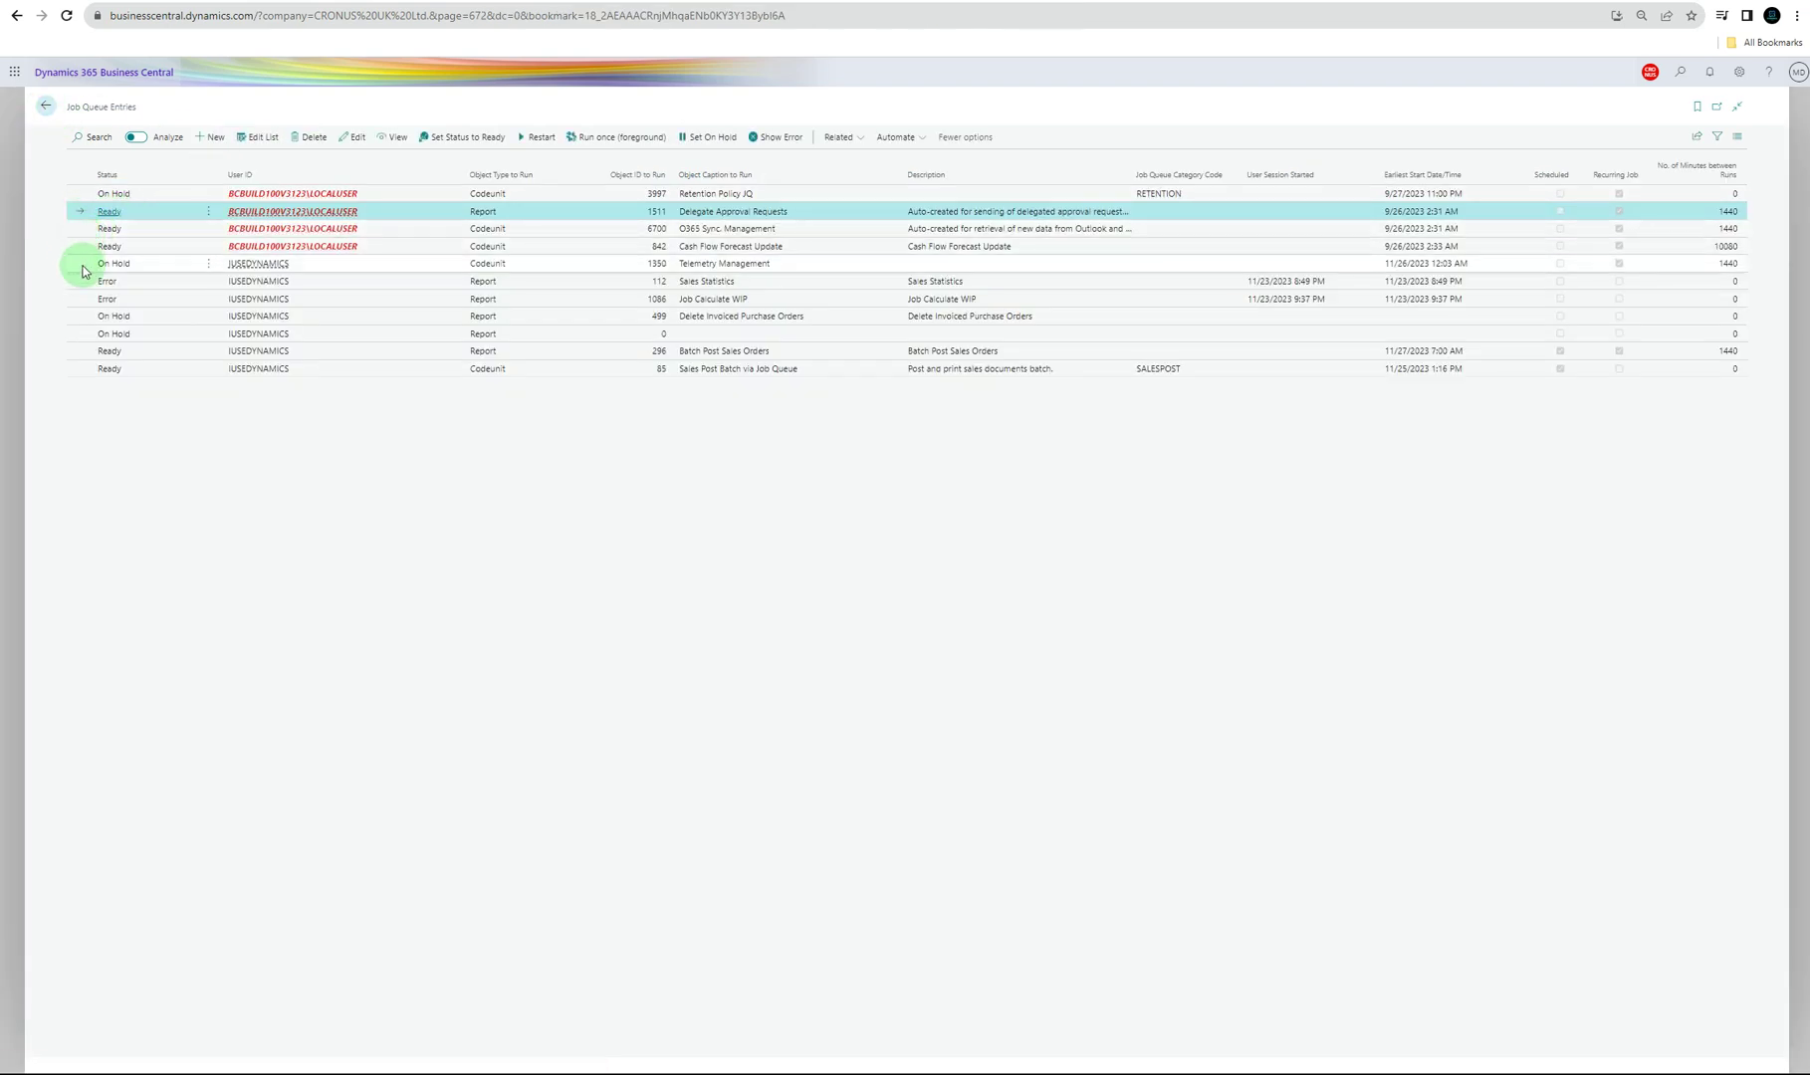
- Check the Retention Policy JQ entry, finding no error message and an empty log
{"action": "left_click", "coordinate": [84, 193]}
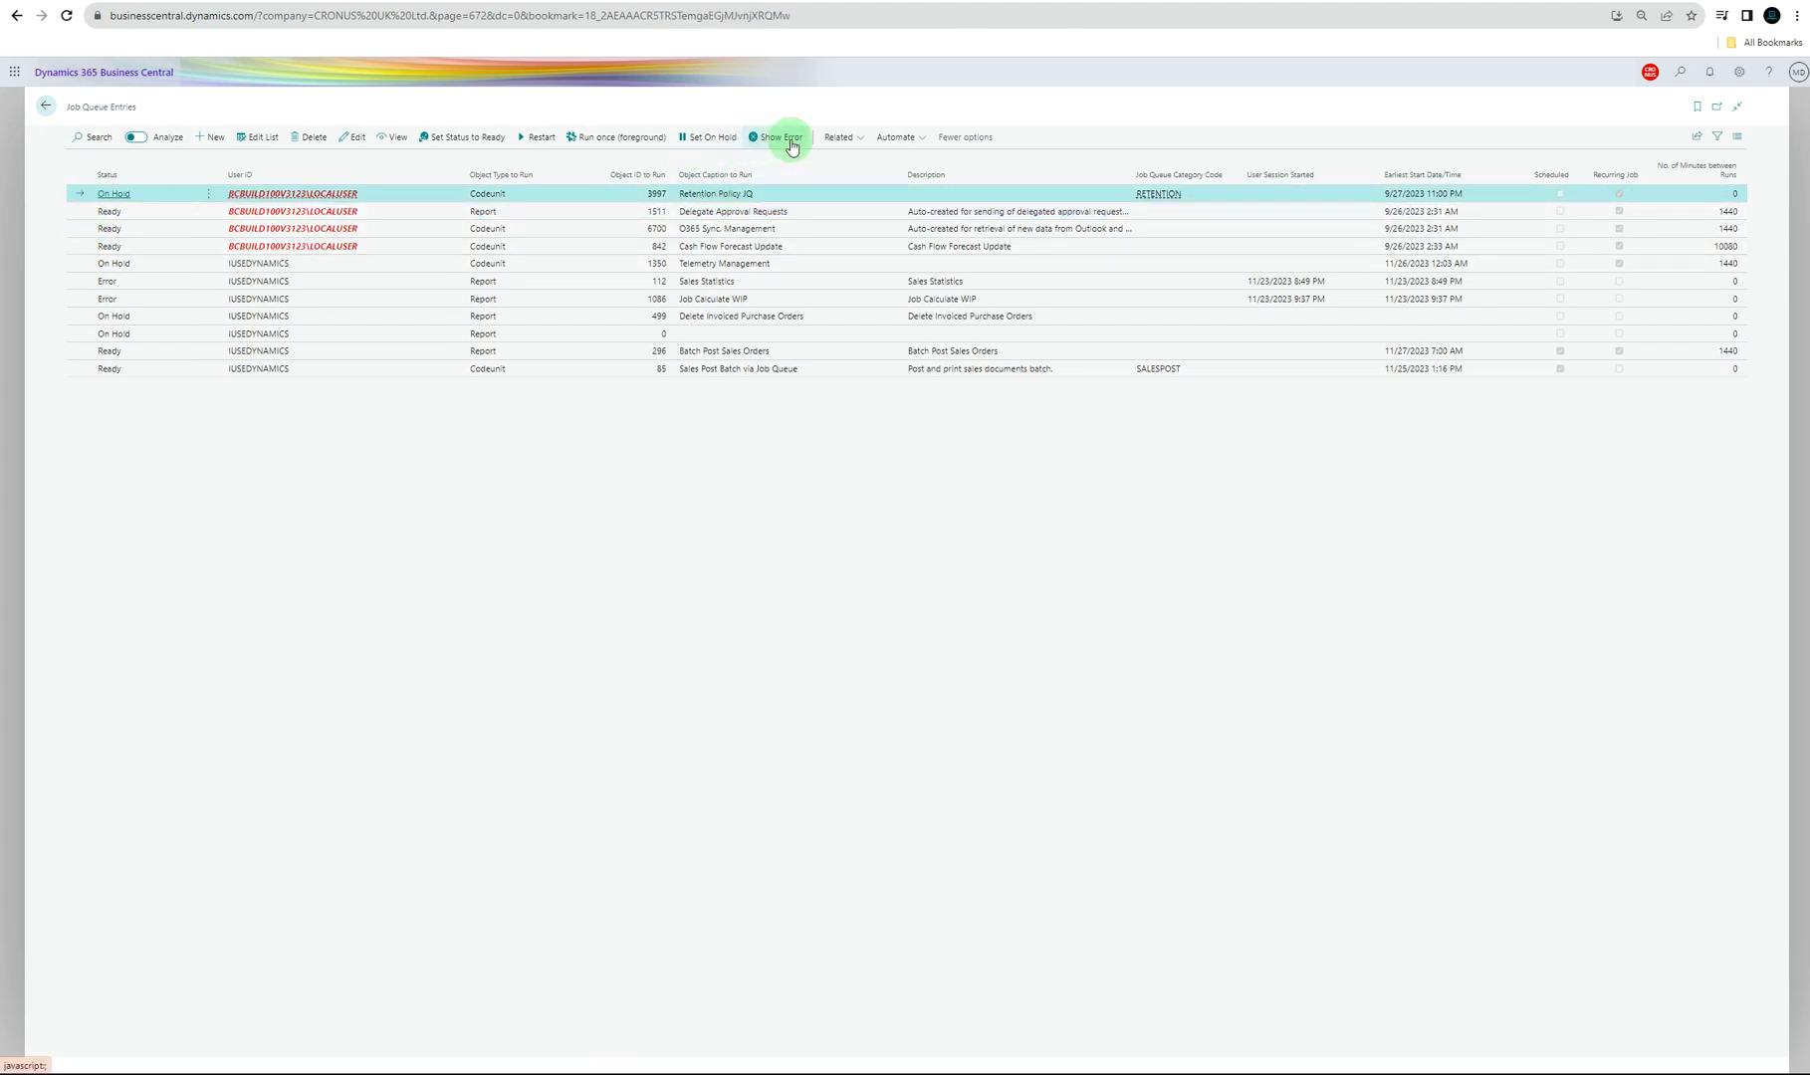
{"action": "left_click", "coordinate": [791, 146]}
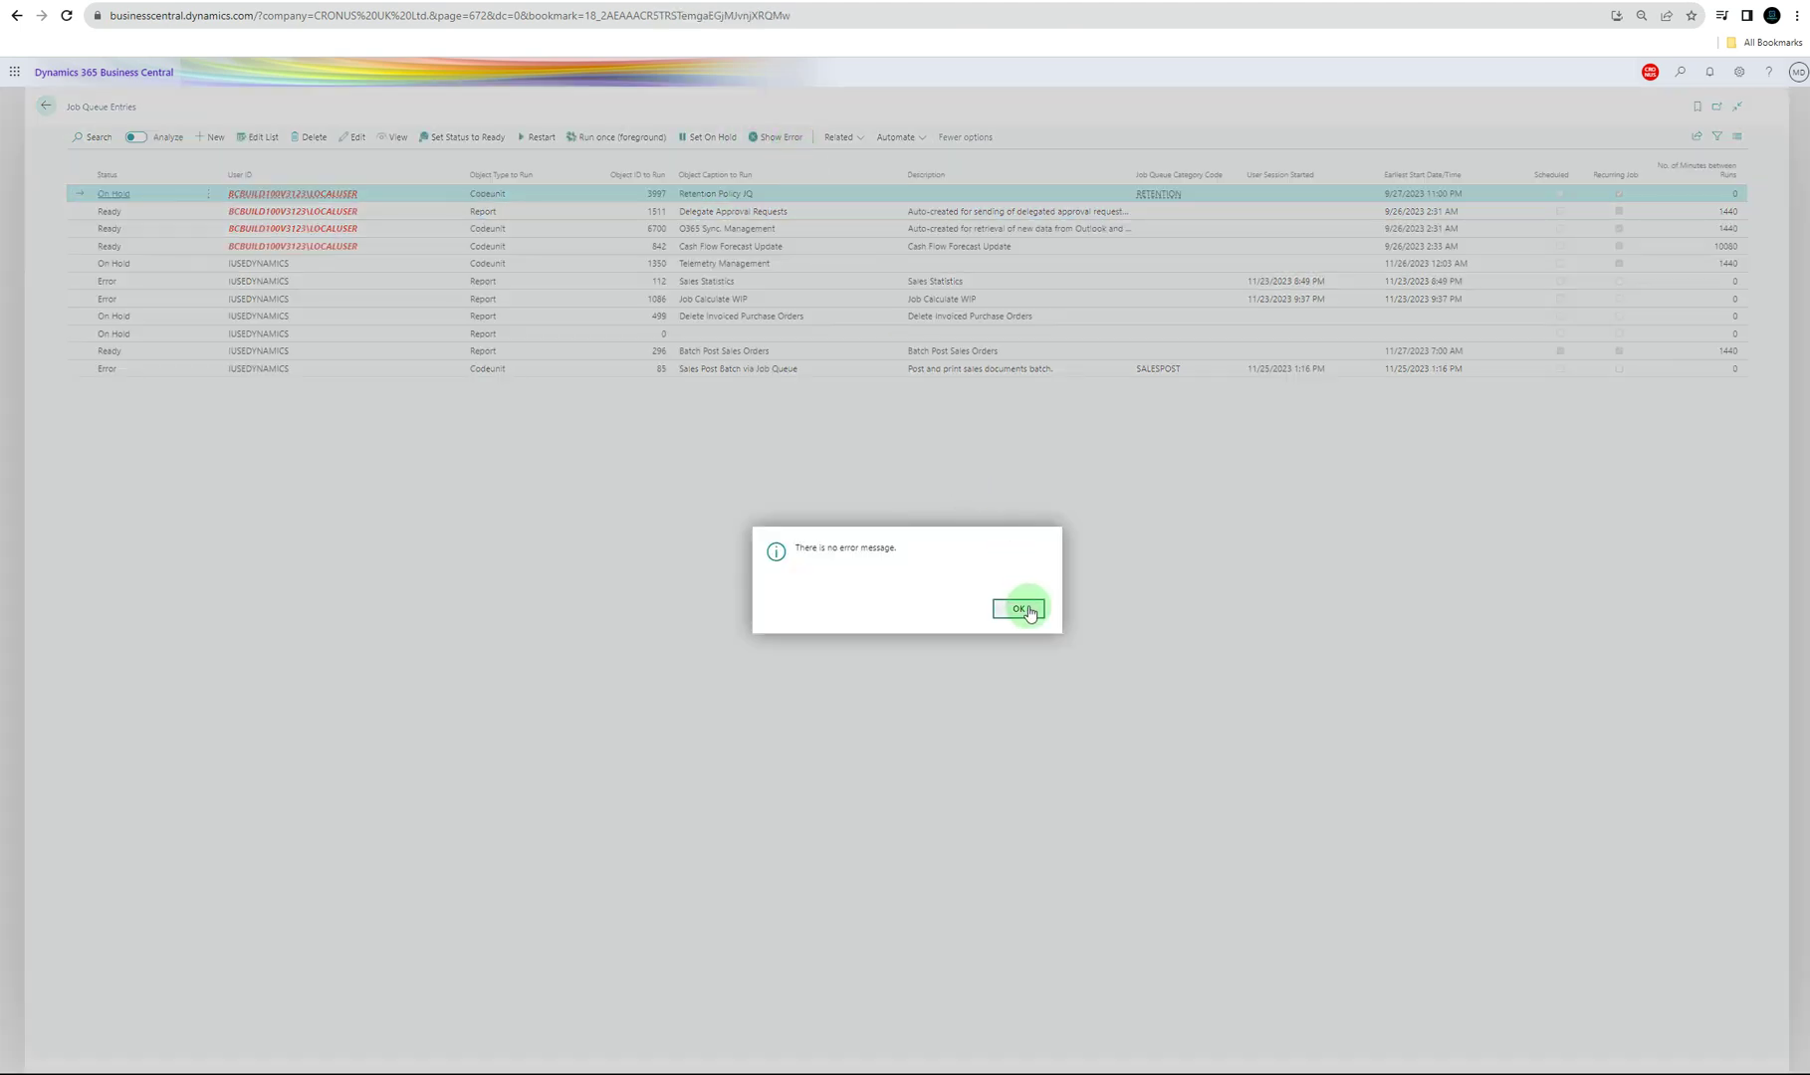
{"action": "left_click", "coordinate": [1018, 607]}
{"action": "left_click", "coordinate": [842, 138]}
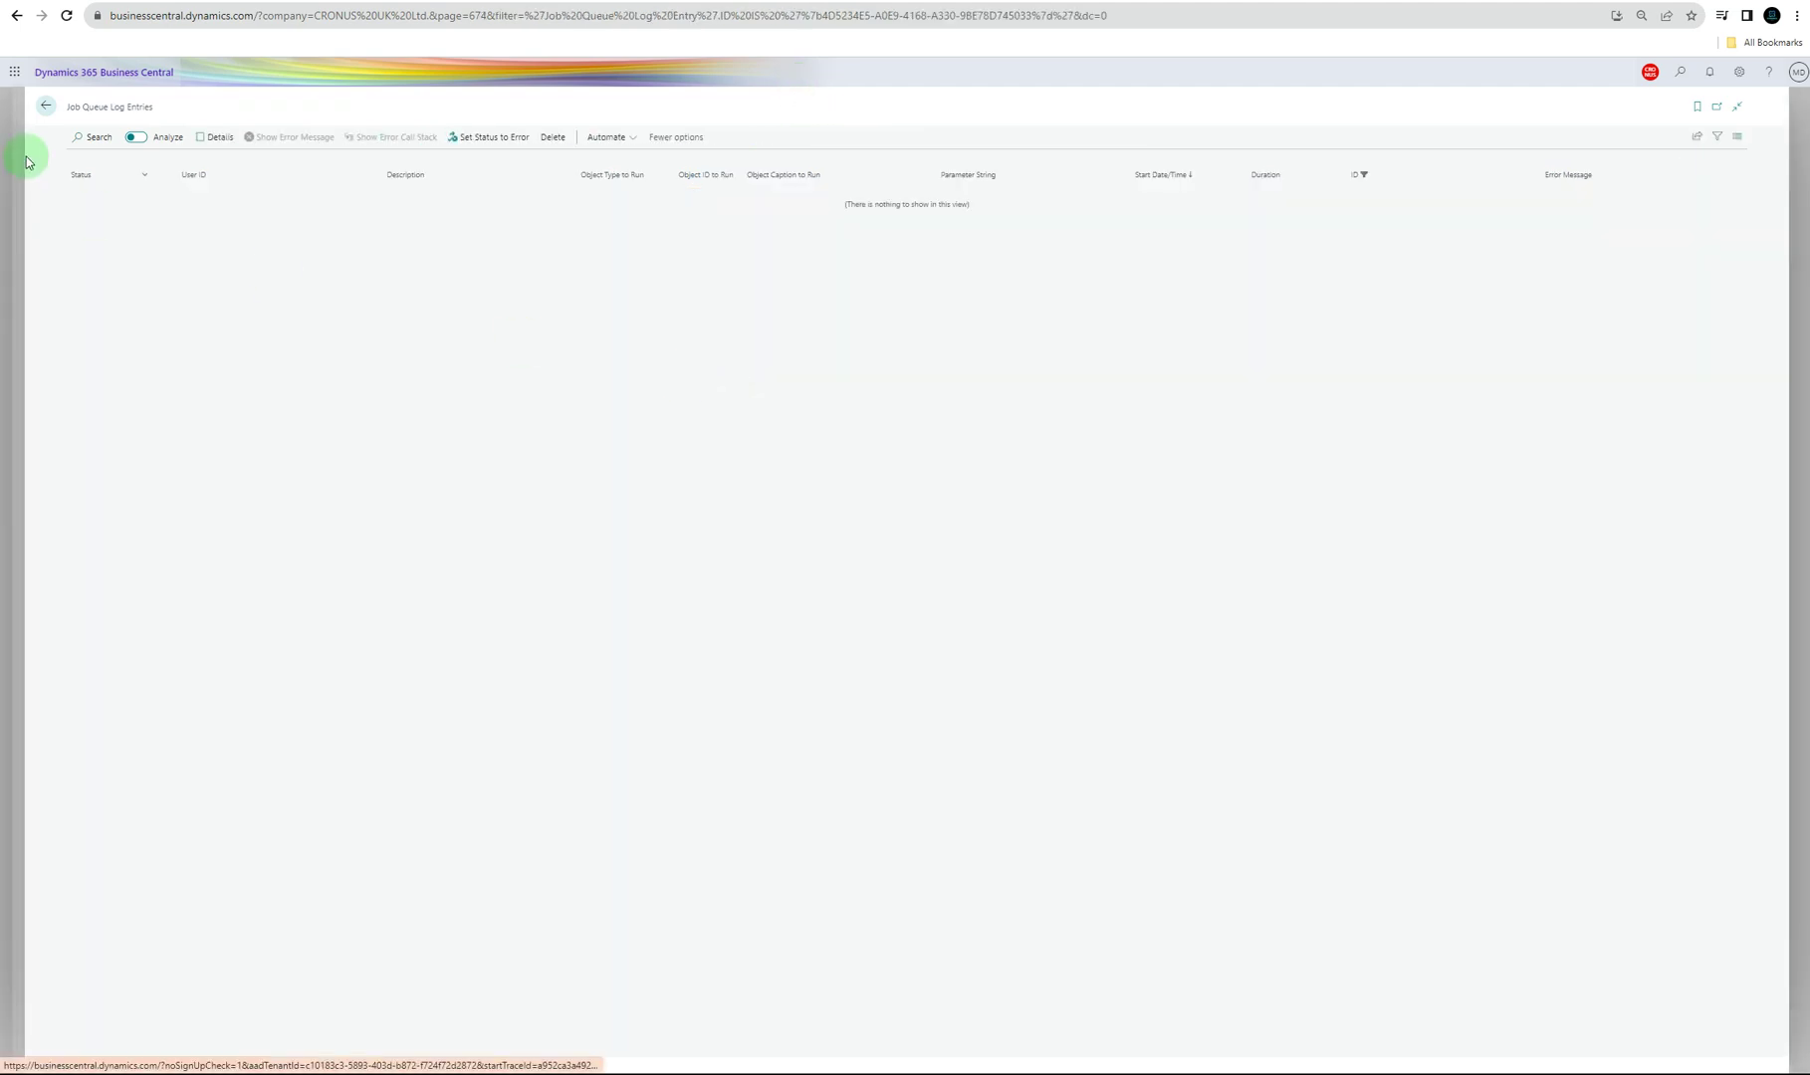
{"action": "left_click", "coordinate": [45, 108]}
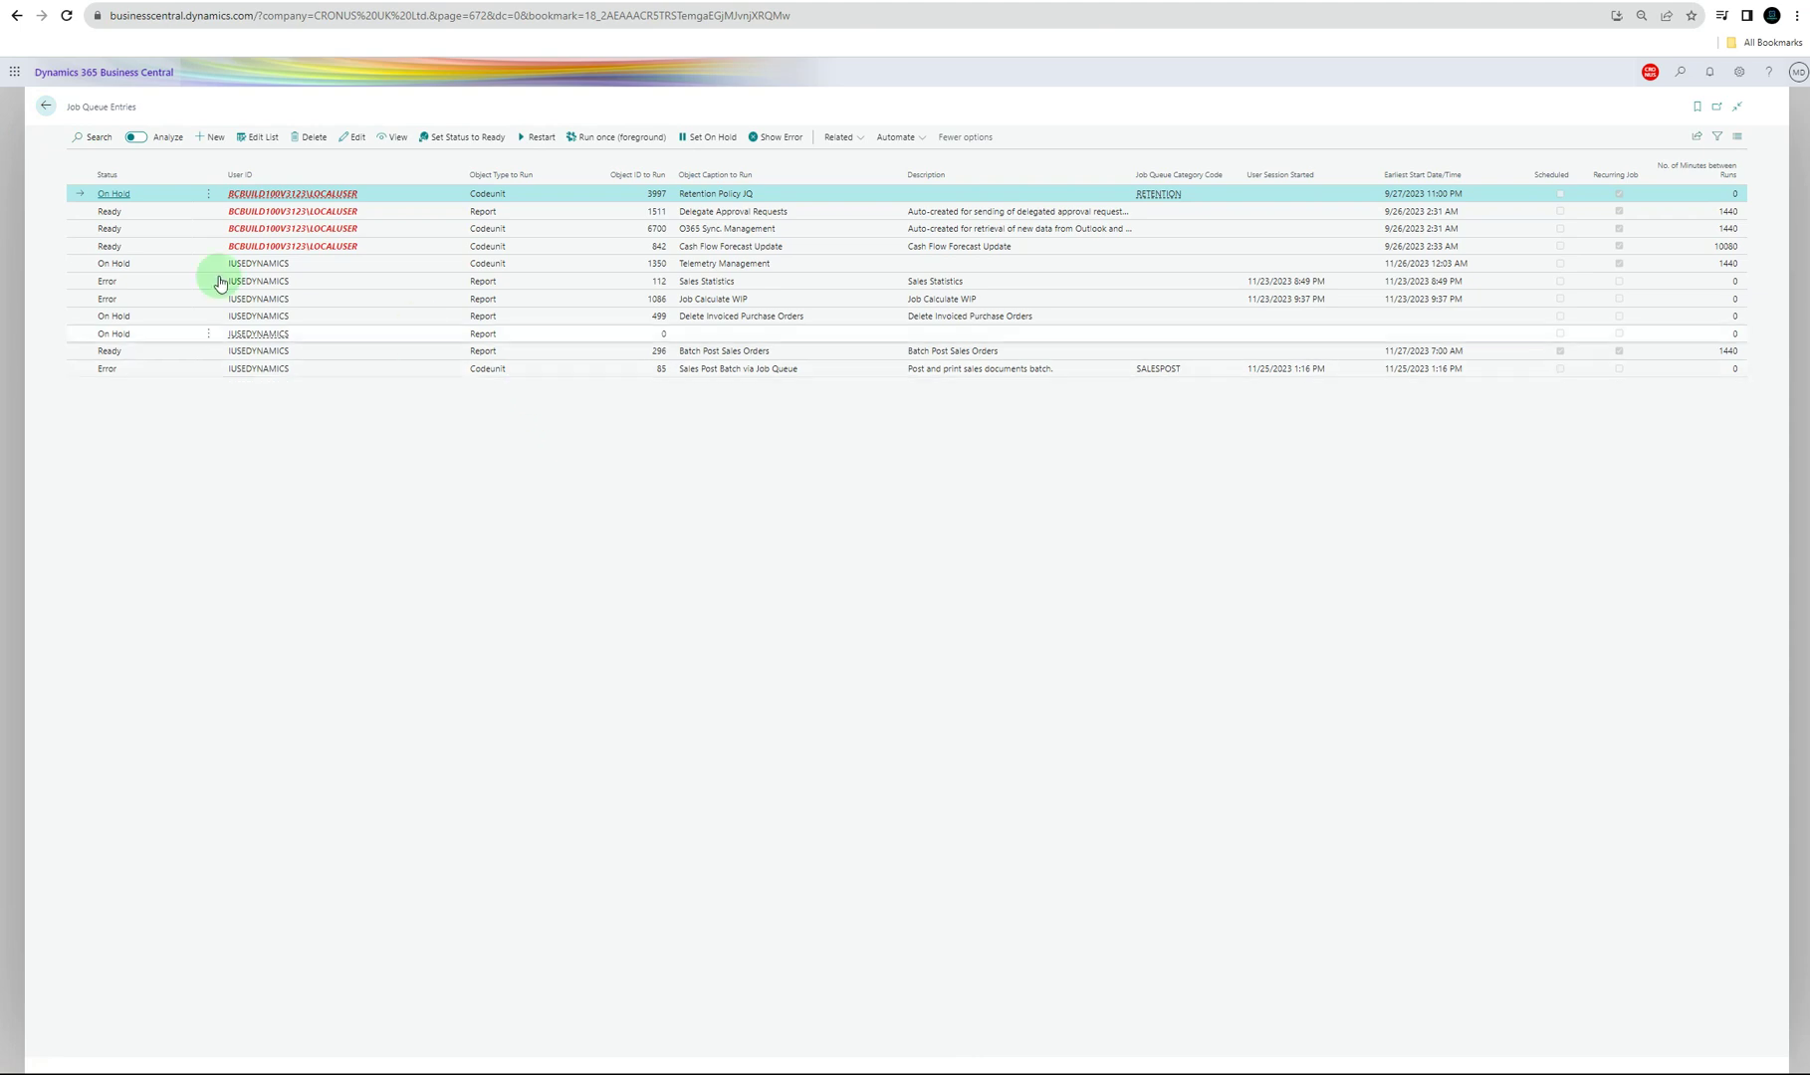
- Check the Cash Flow Forecast Update entry's log entries, which are empty
{"action": "left_click", "coordinate": [86, 249]}
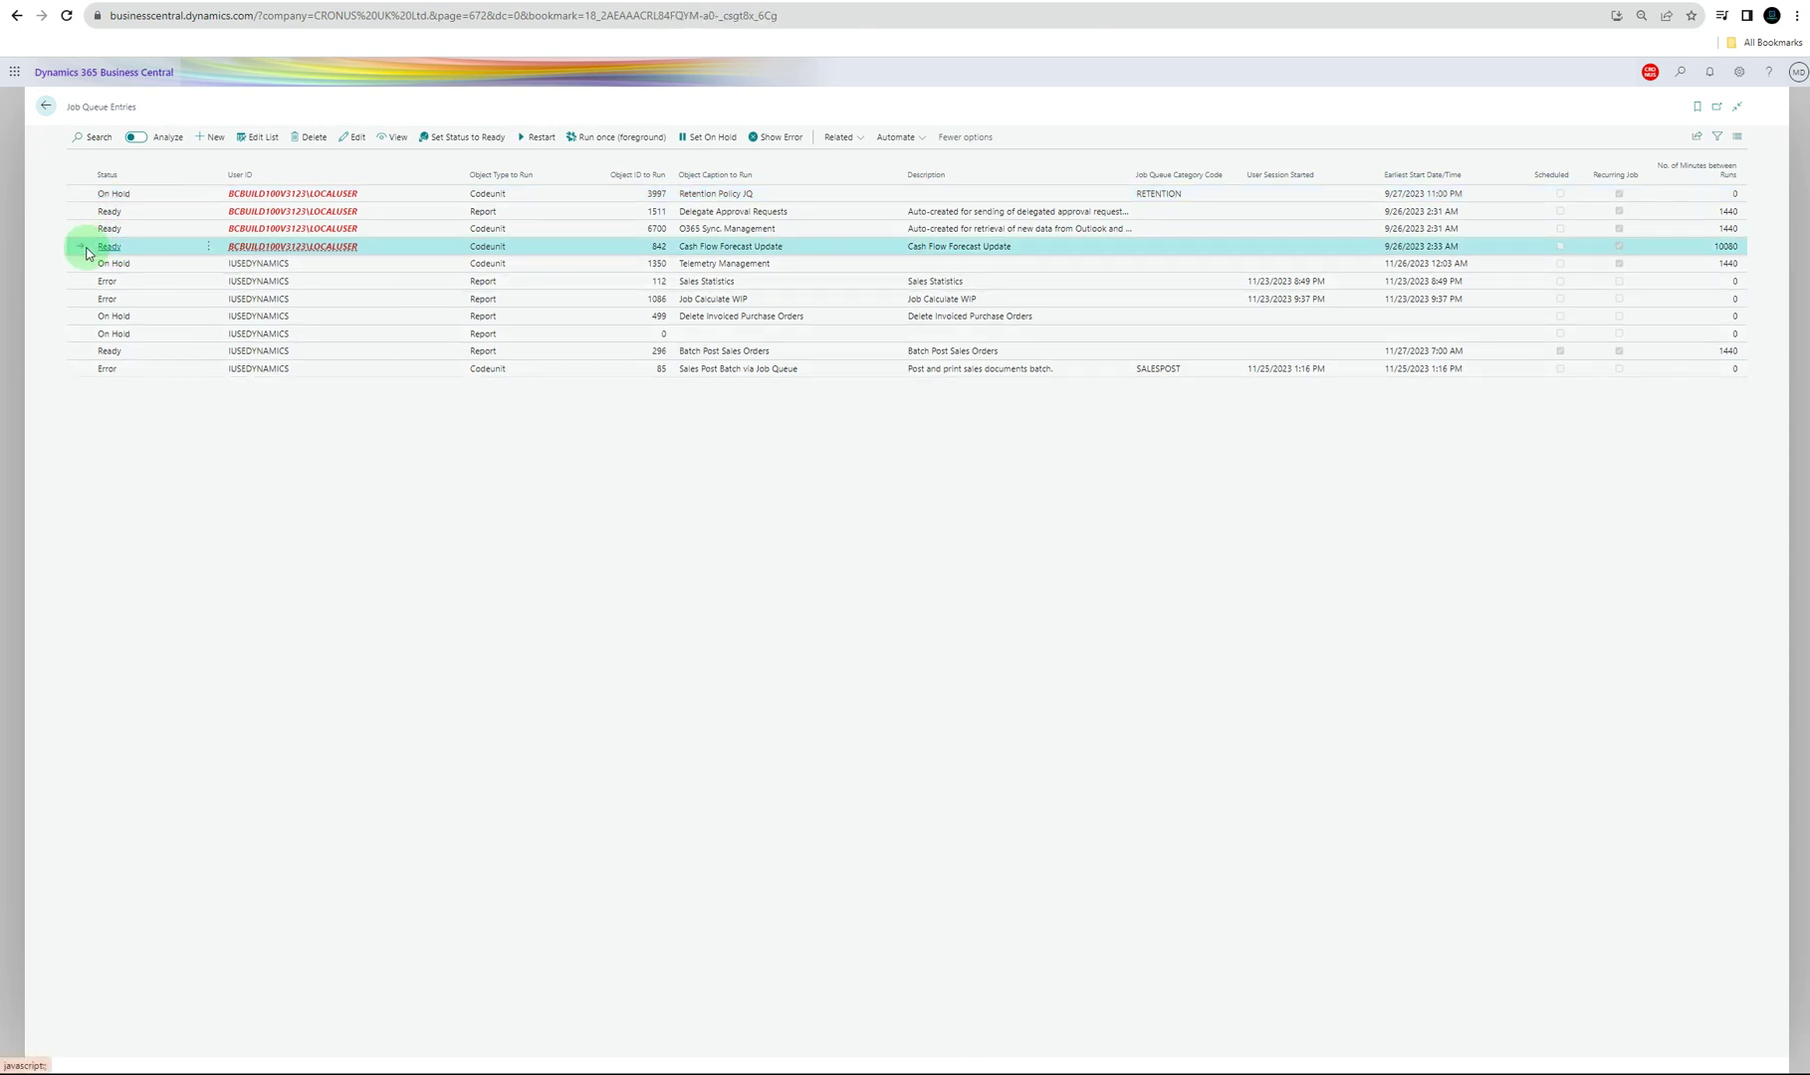
{"action": "left_click", "coordinate": [841, 137]}
{"action": "mouse_move", "coordinate": [911, 161]}
{"action": "left_click", "coordinate": [969, 169]}
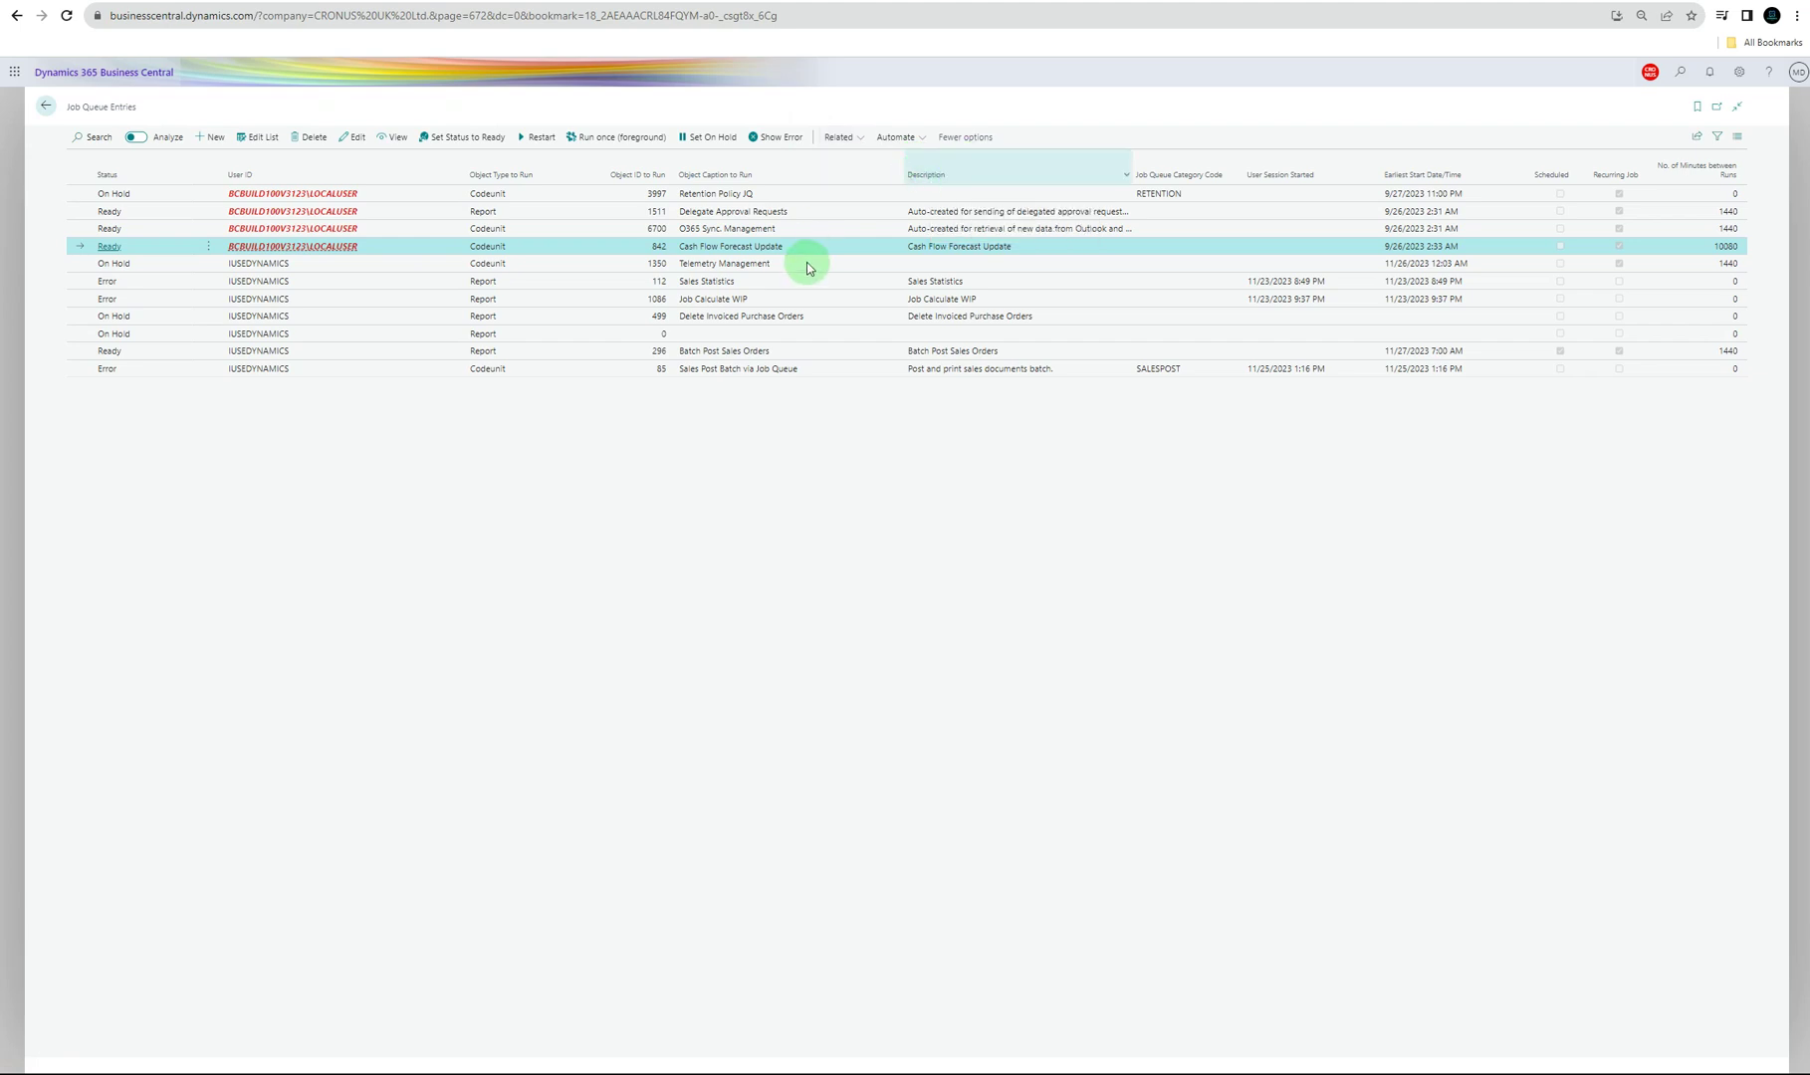
{"action": "left_click", "coordinate": [46, 105]}
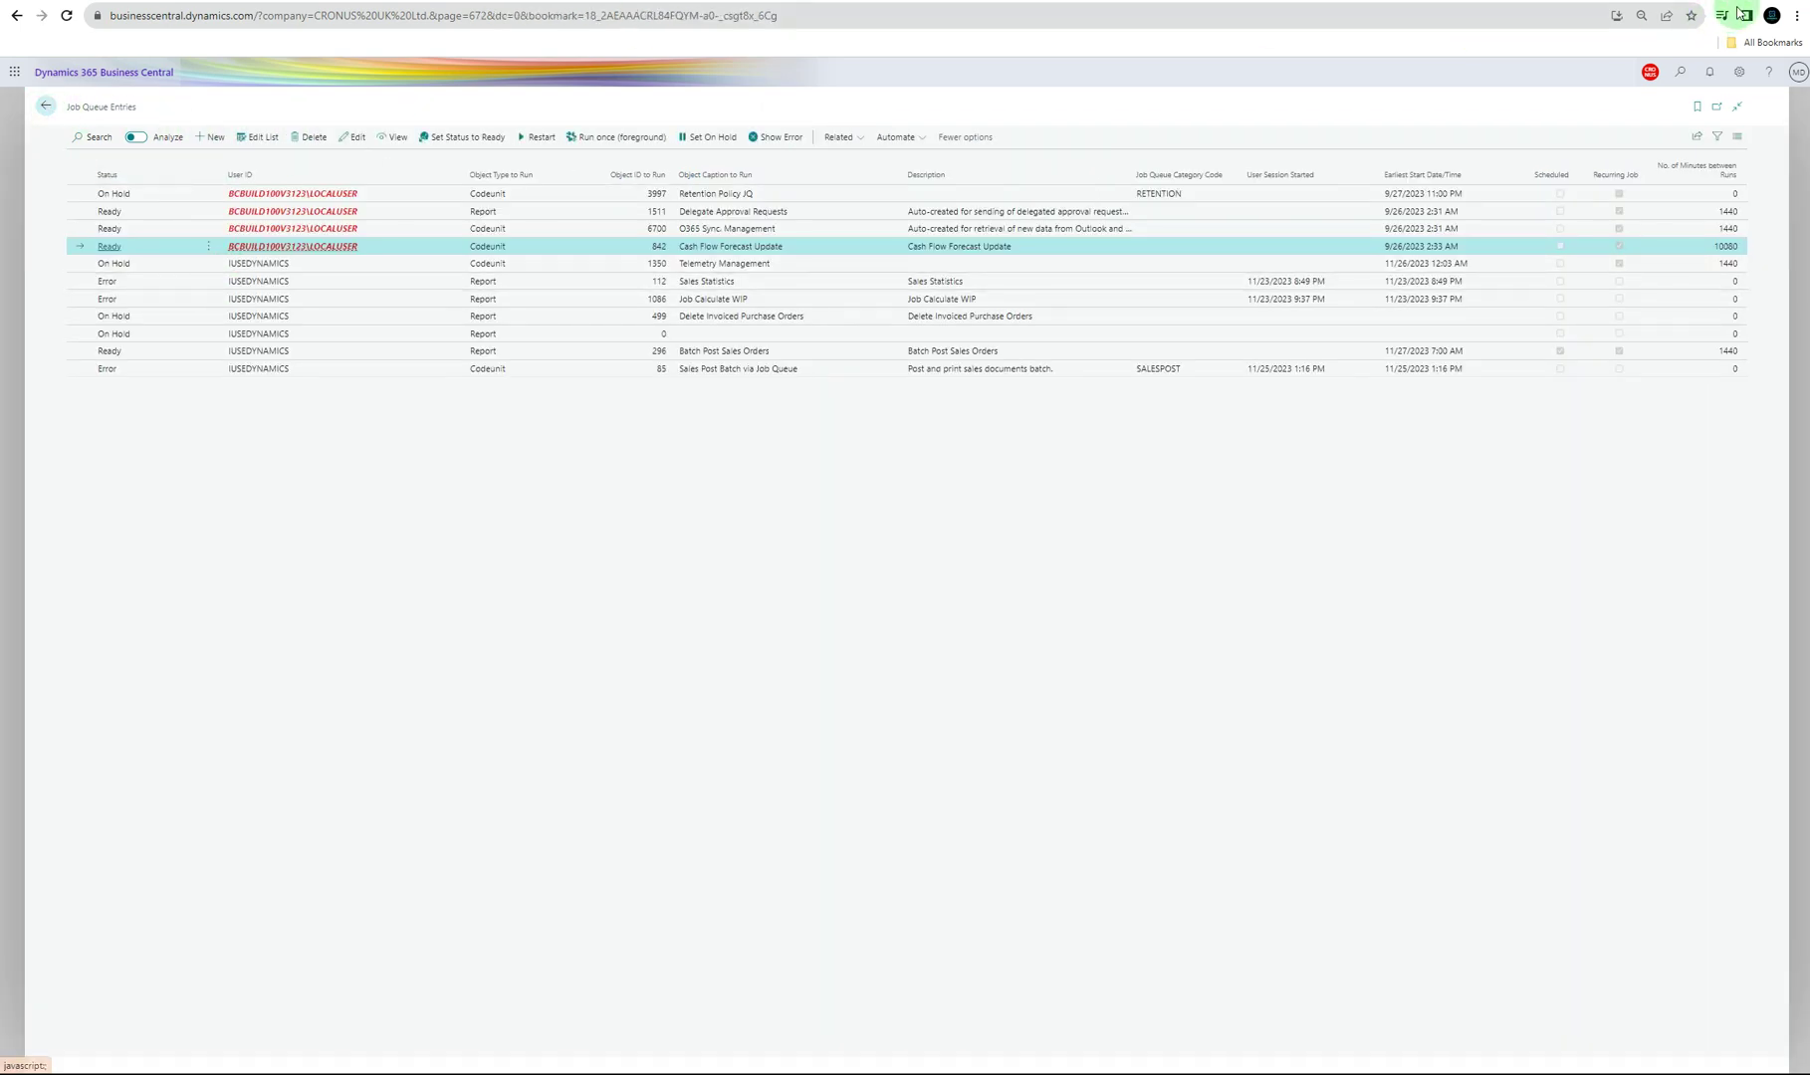
{"action": "key", "text": "Down"}
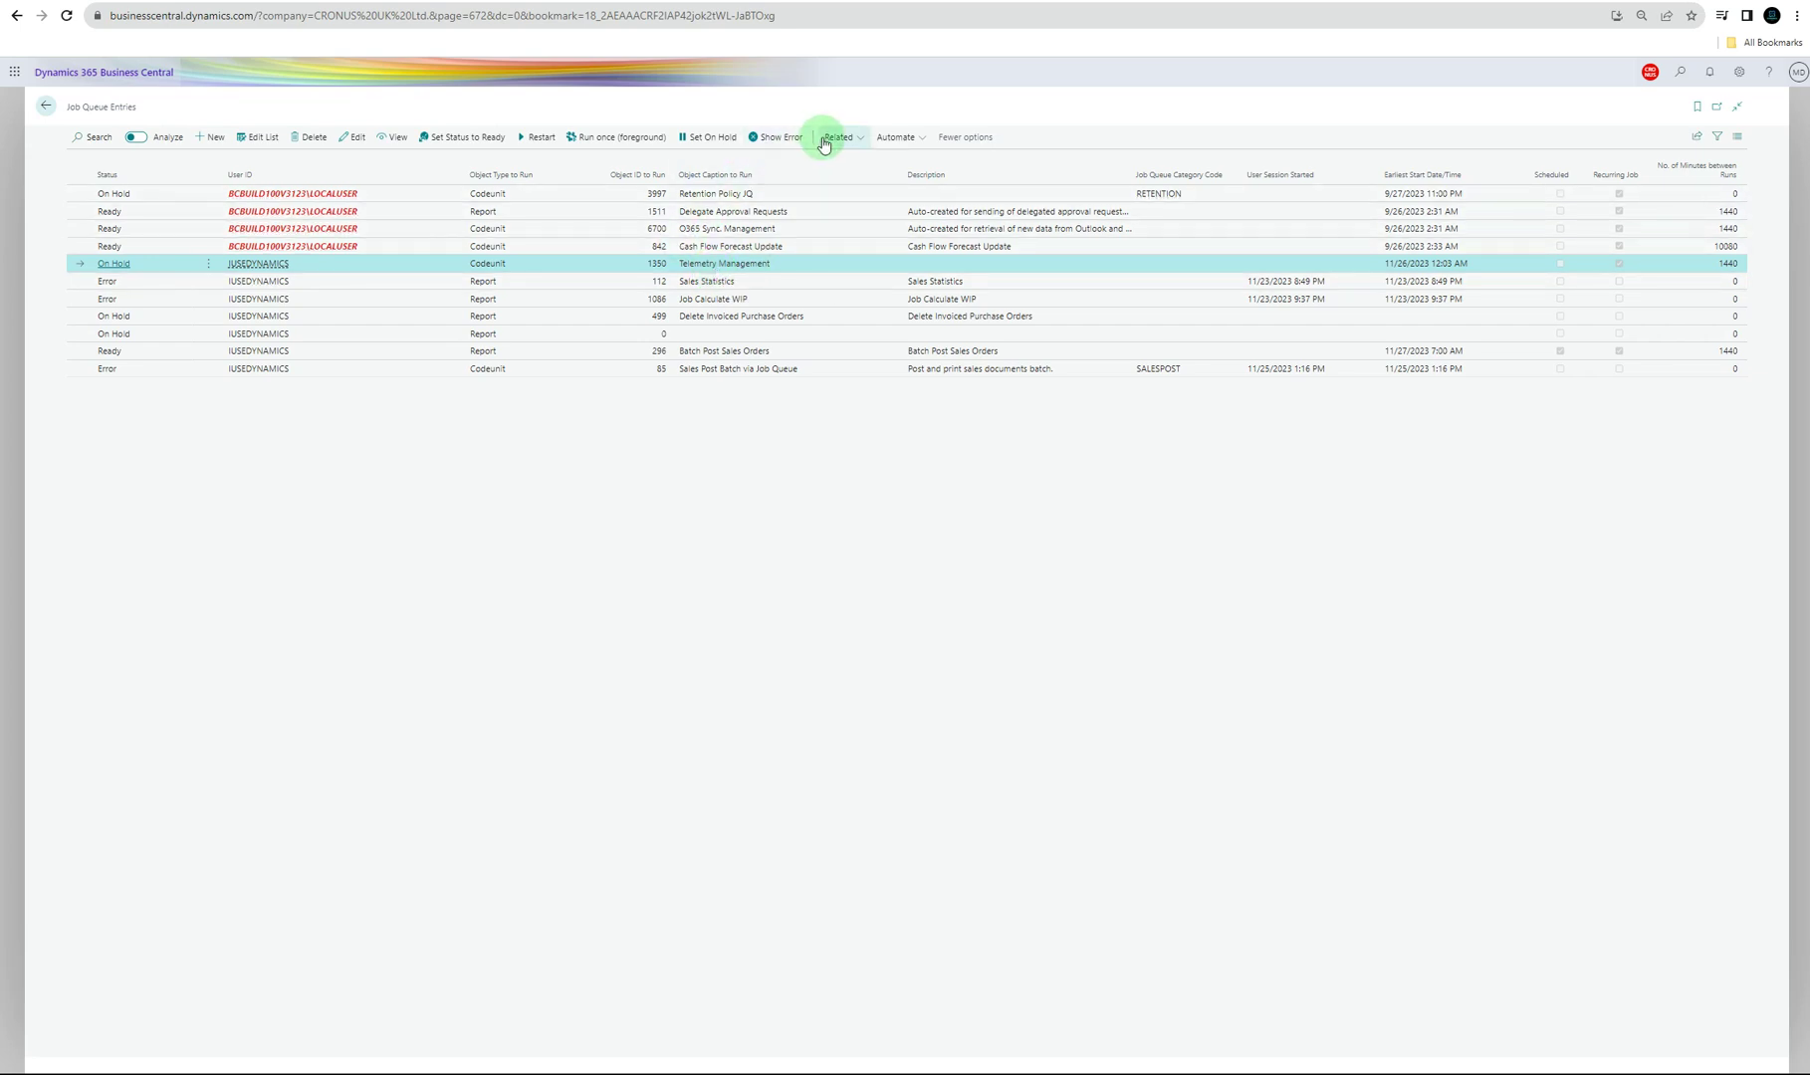
- Review Telemetry Management's log, showing daily successful runs from 11/1 to 11/25/2023
{"action": "left_click", "coordinate": [836, 137]}
{"action": "mouse_move", "coordinate": [858, 162]}
{"action": "left_click", "coordinate": [965, 165]}
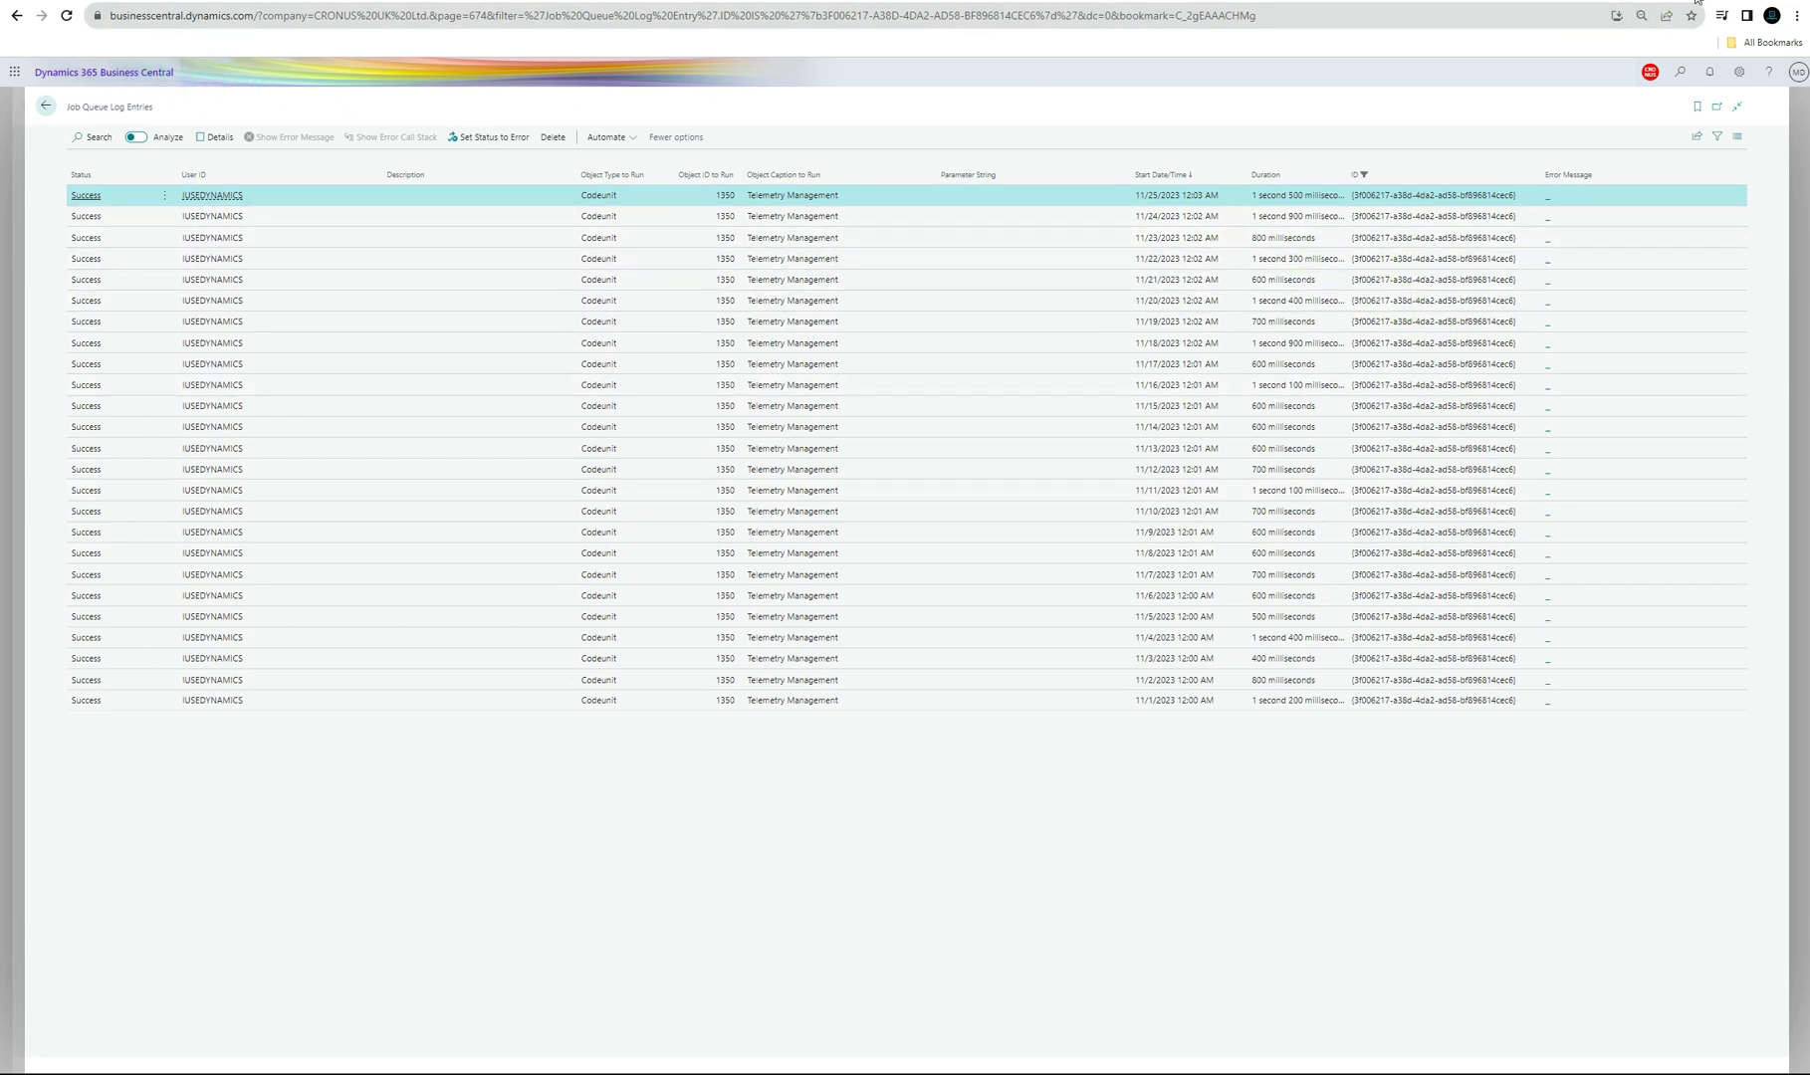
{"action": "key", "text": "Escape"}
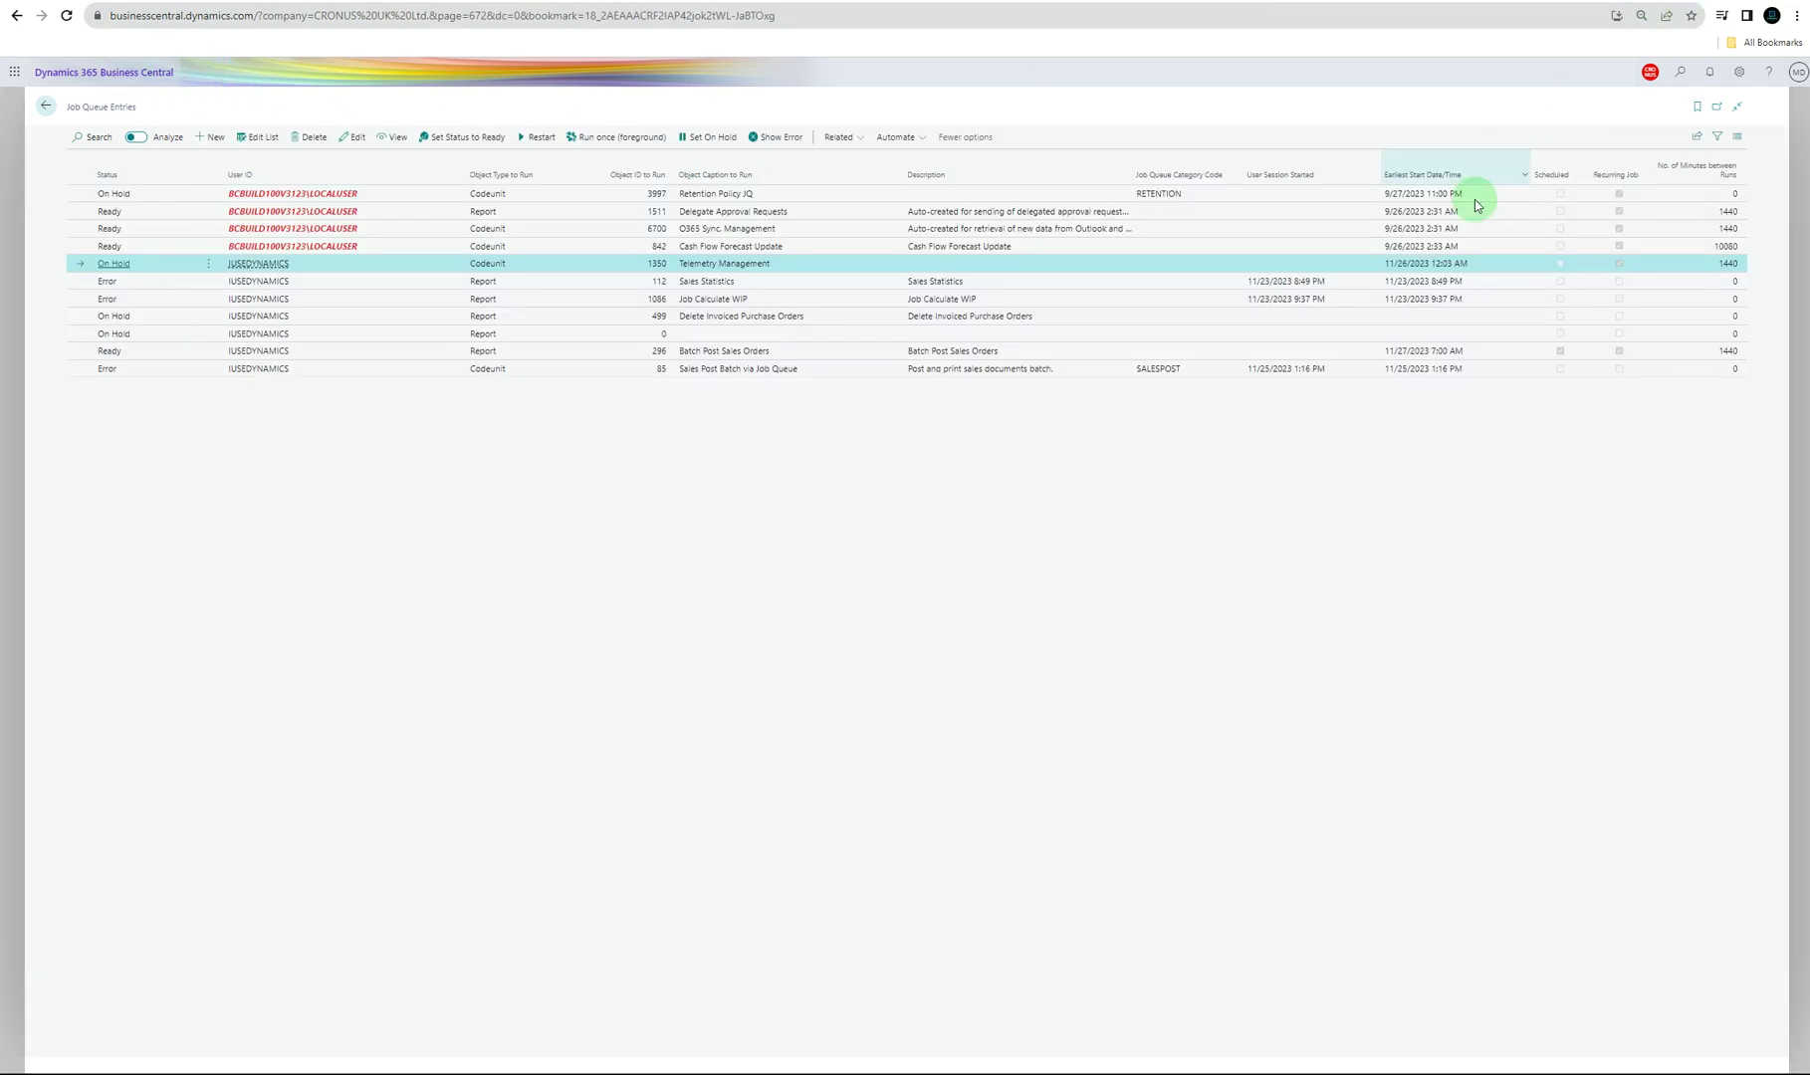
- Search 'job queue' and open the full Job Queue Log Entries list
{"action": "left_click", "coordinate": [1681, 74]}
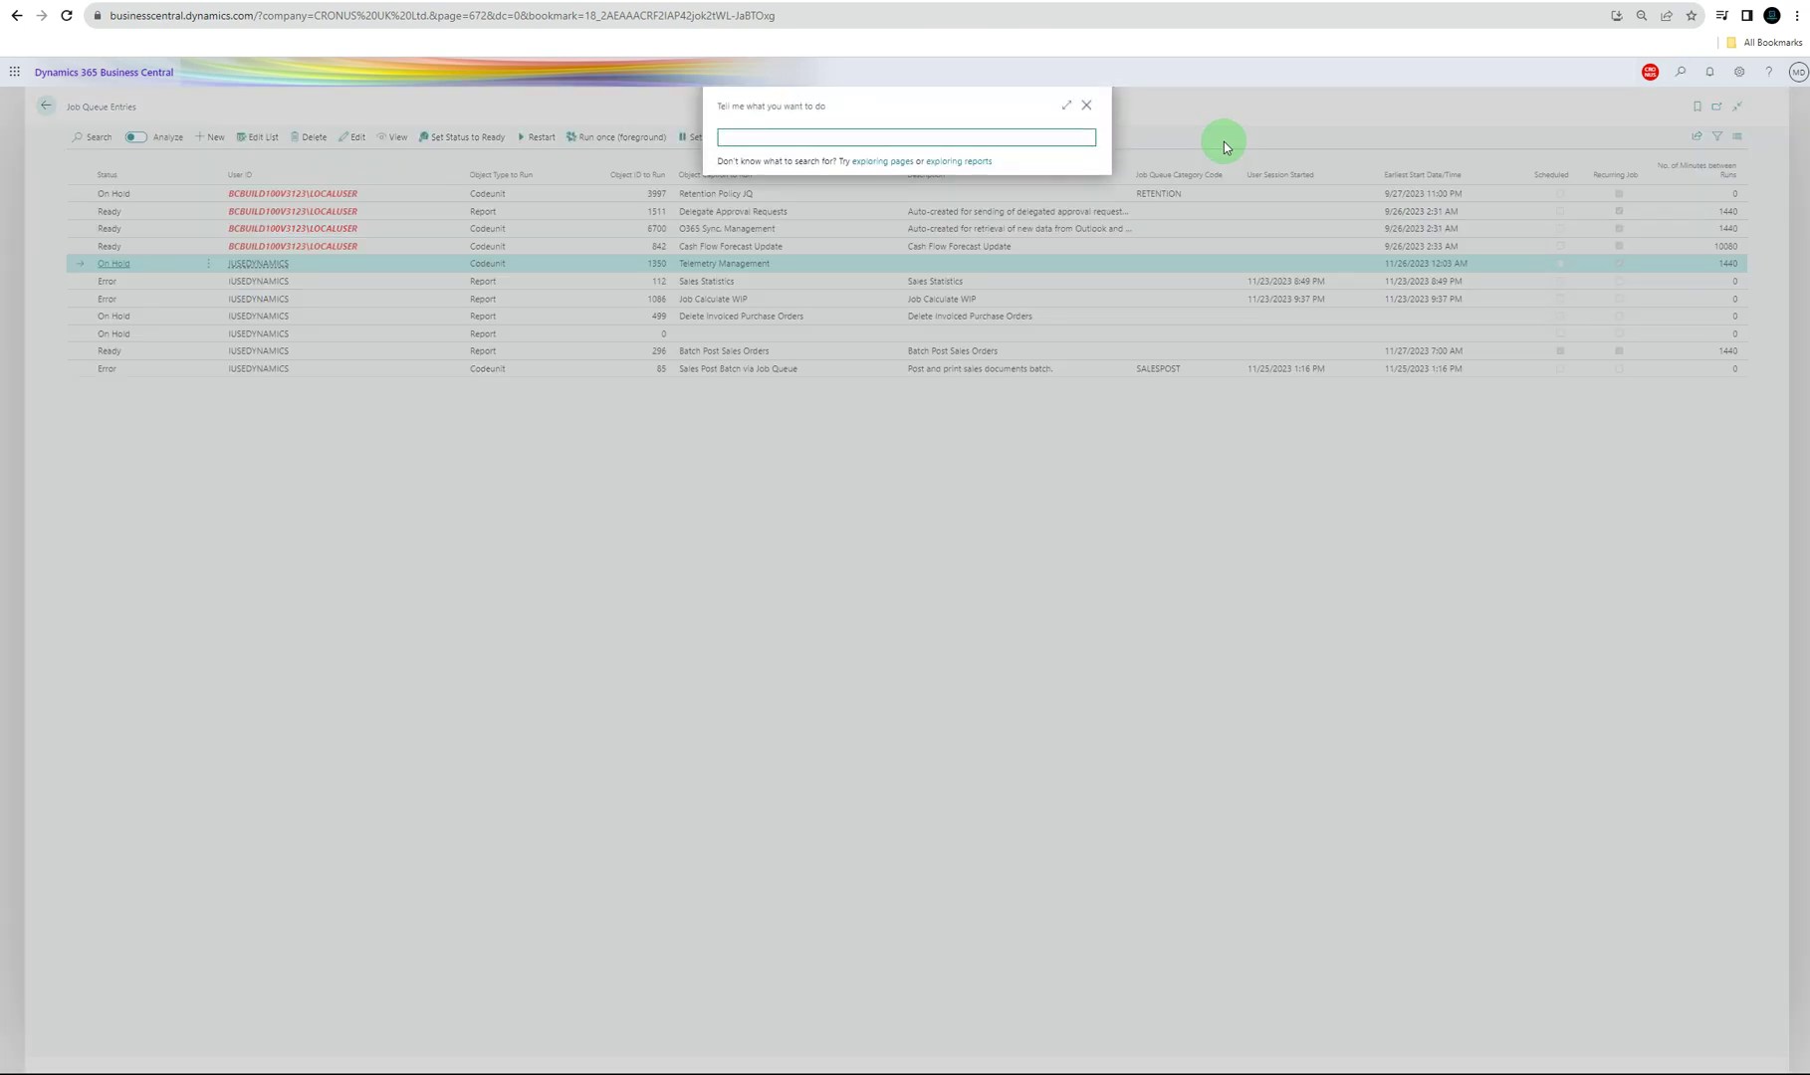
{"action": "type", "text": "job queue c"}
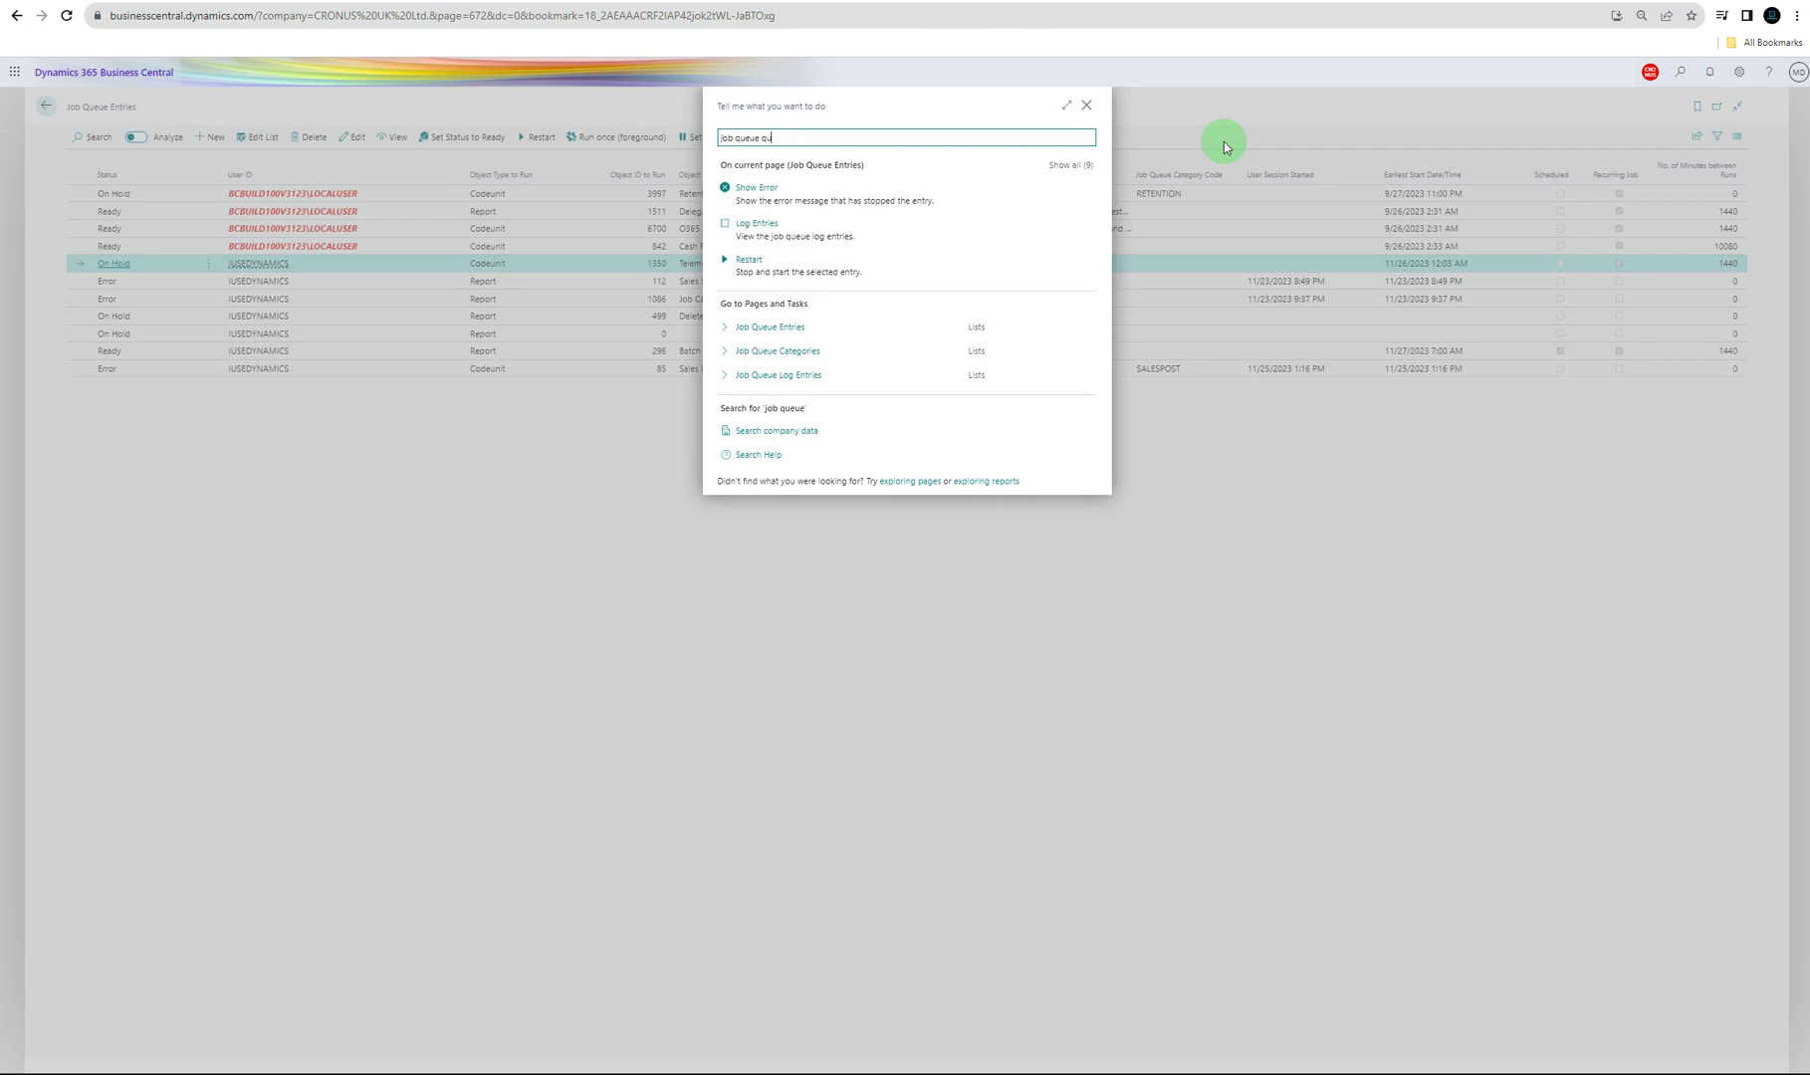
{"action": "key", "text": "BackSpace"}
{"action": "key", "text": "BackSpace"}
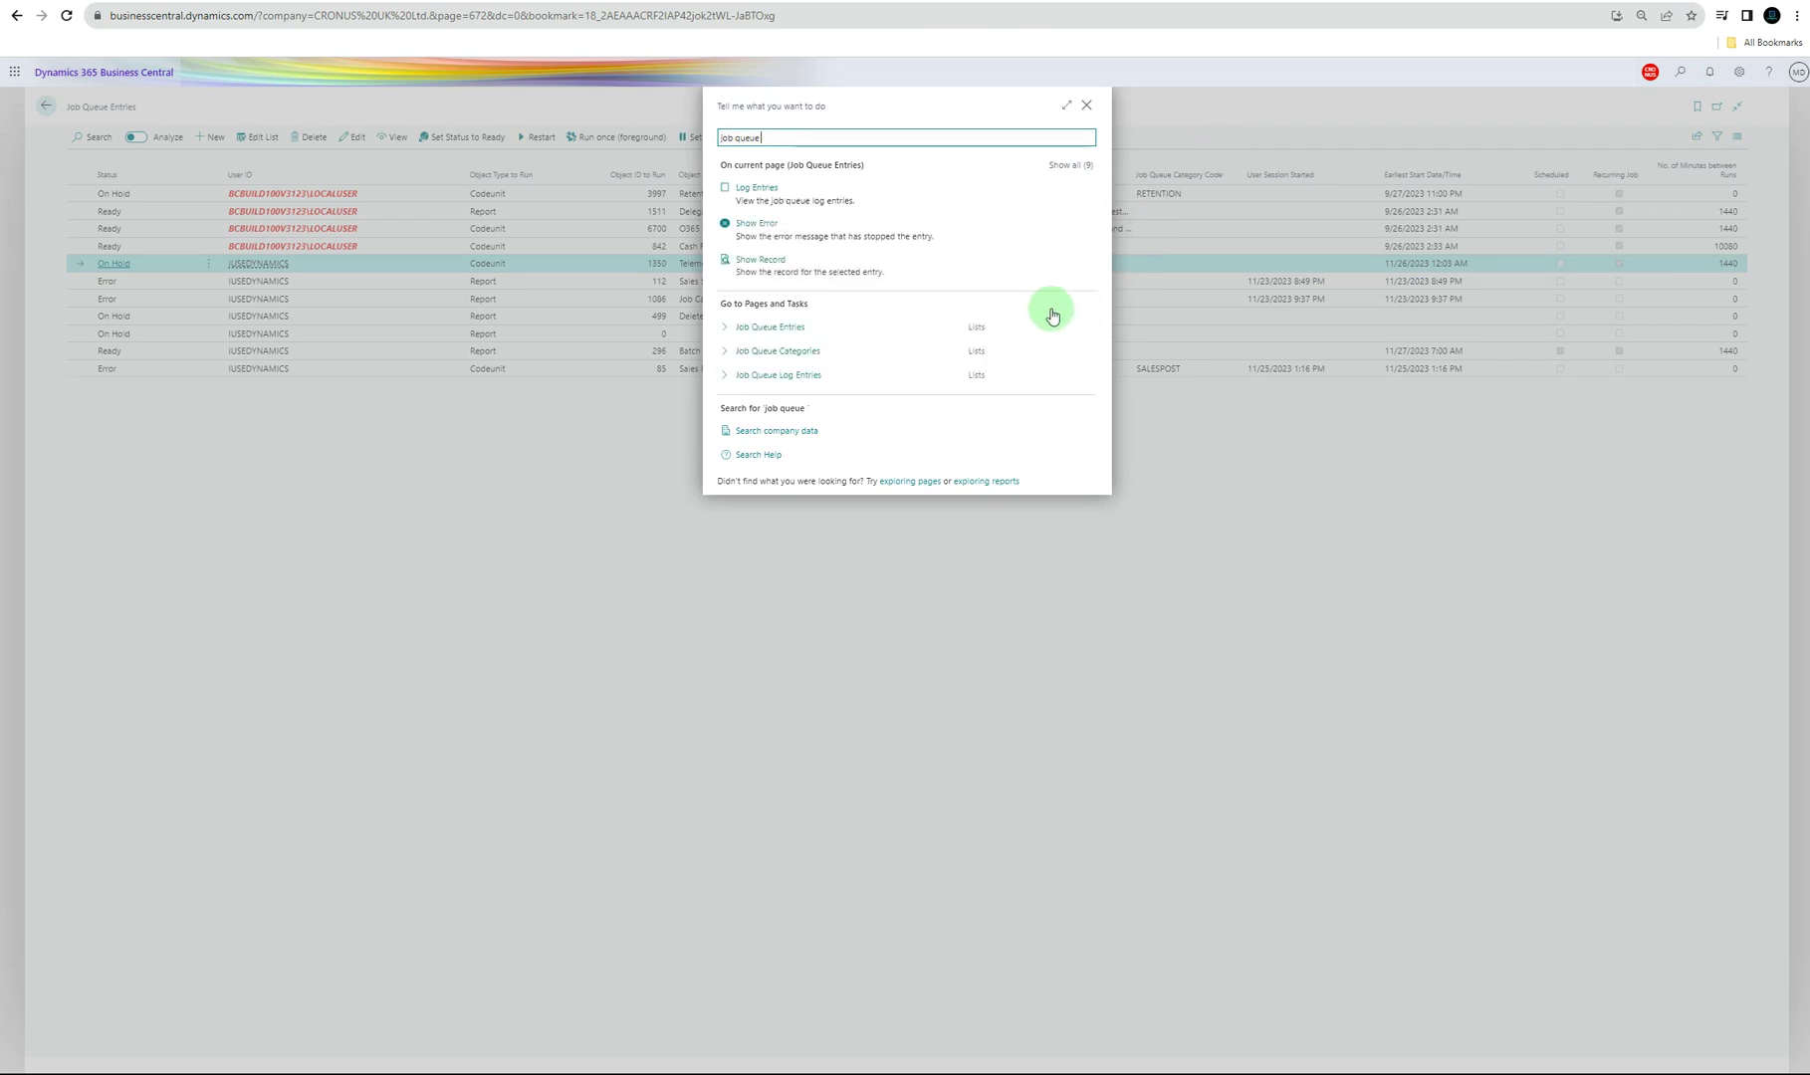
{"action": "left_click", "coordinate": [749, 375]}
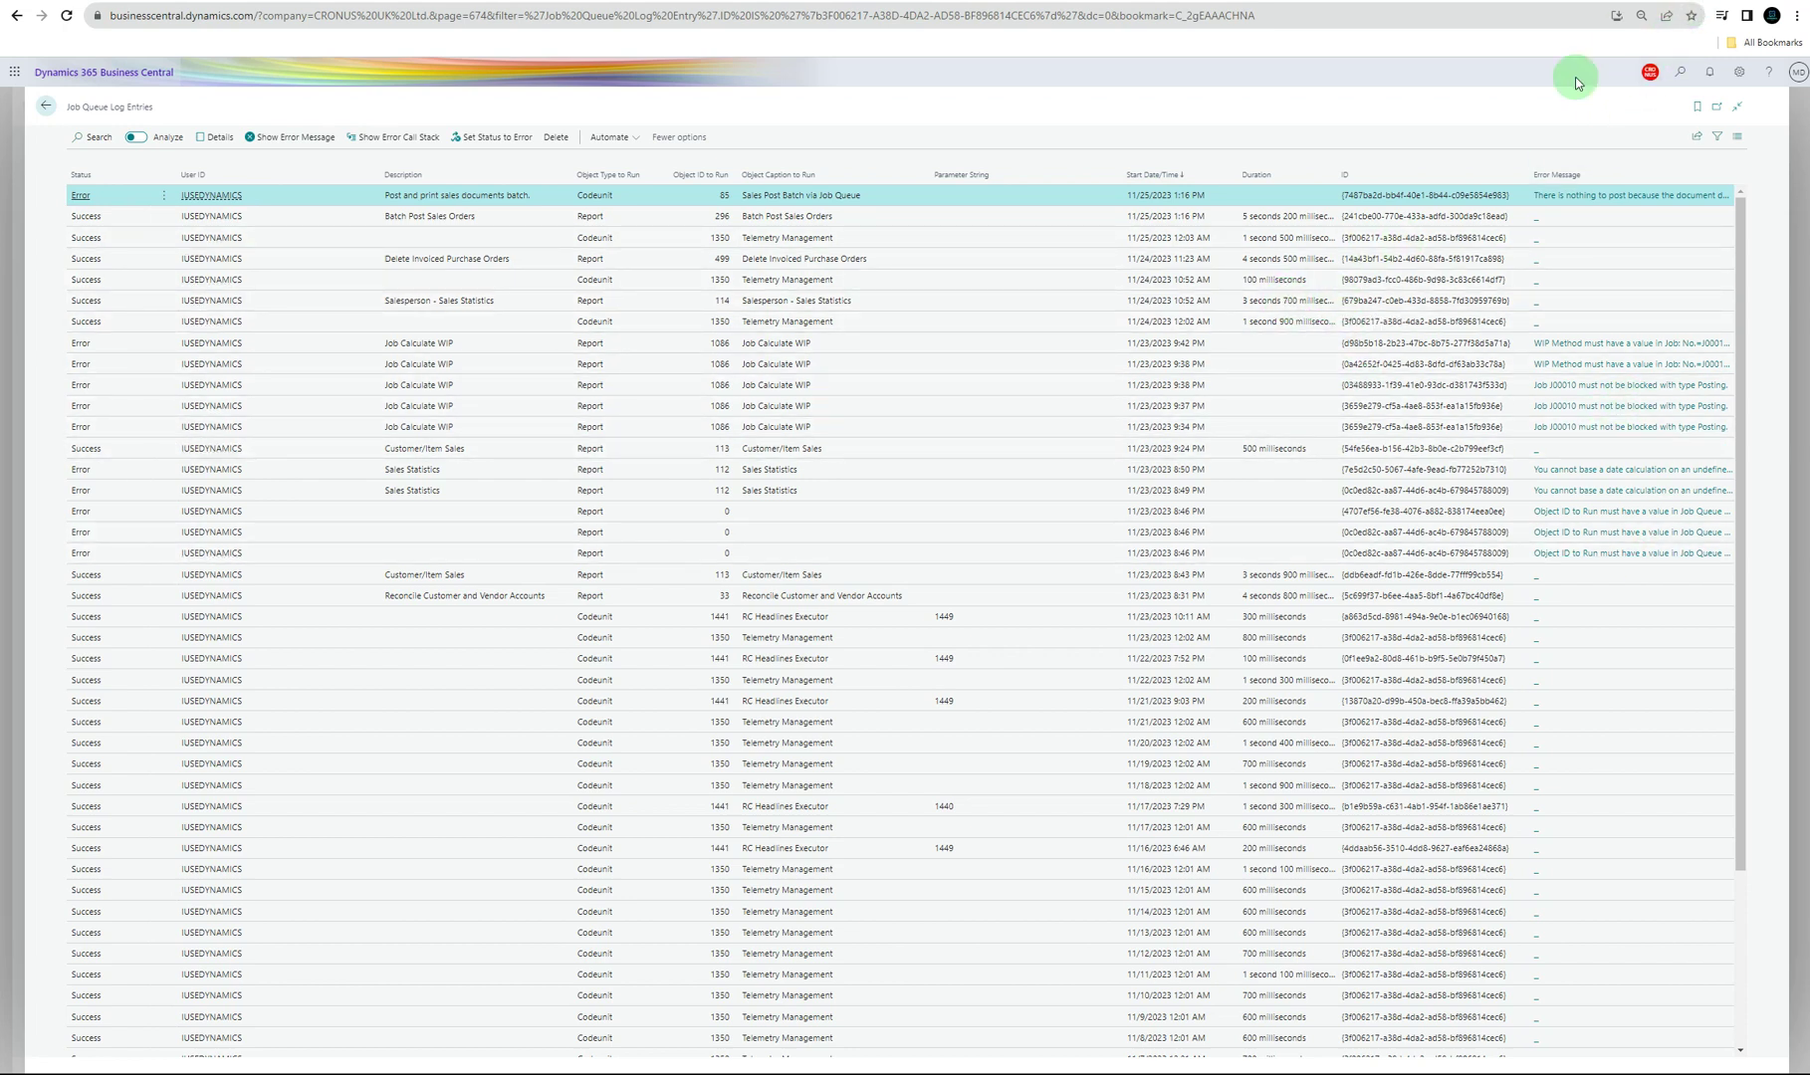
- Search 'sch' and open the Scheduled Tasks page
{"action": "left_click", "coordinate": [1681, 71]}
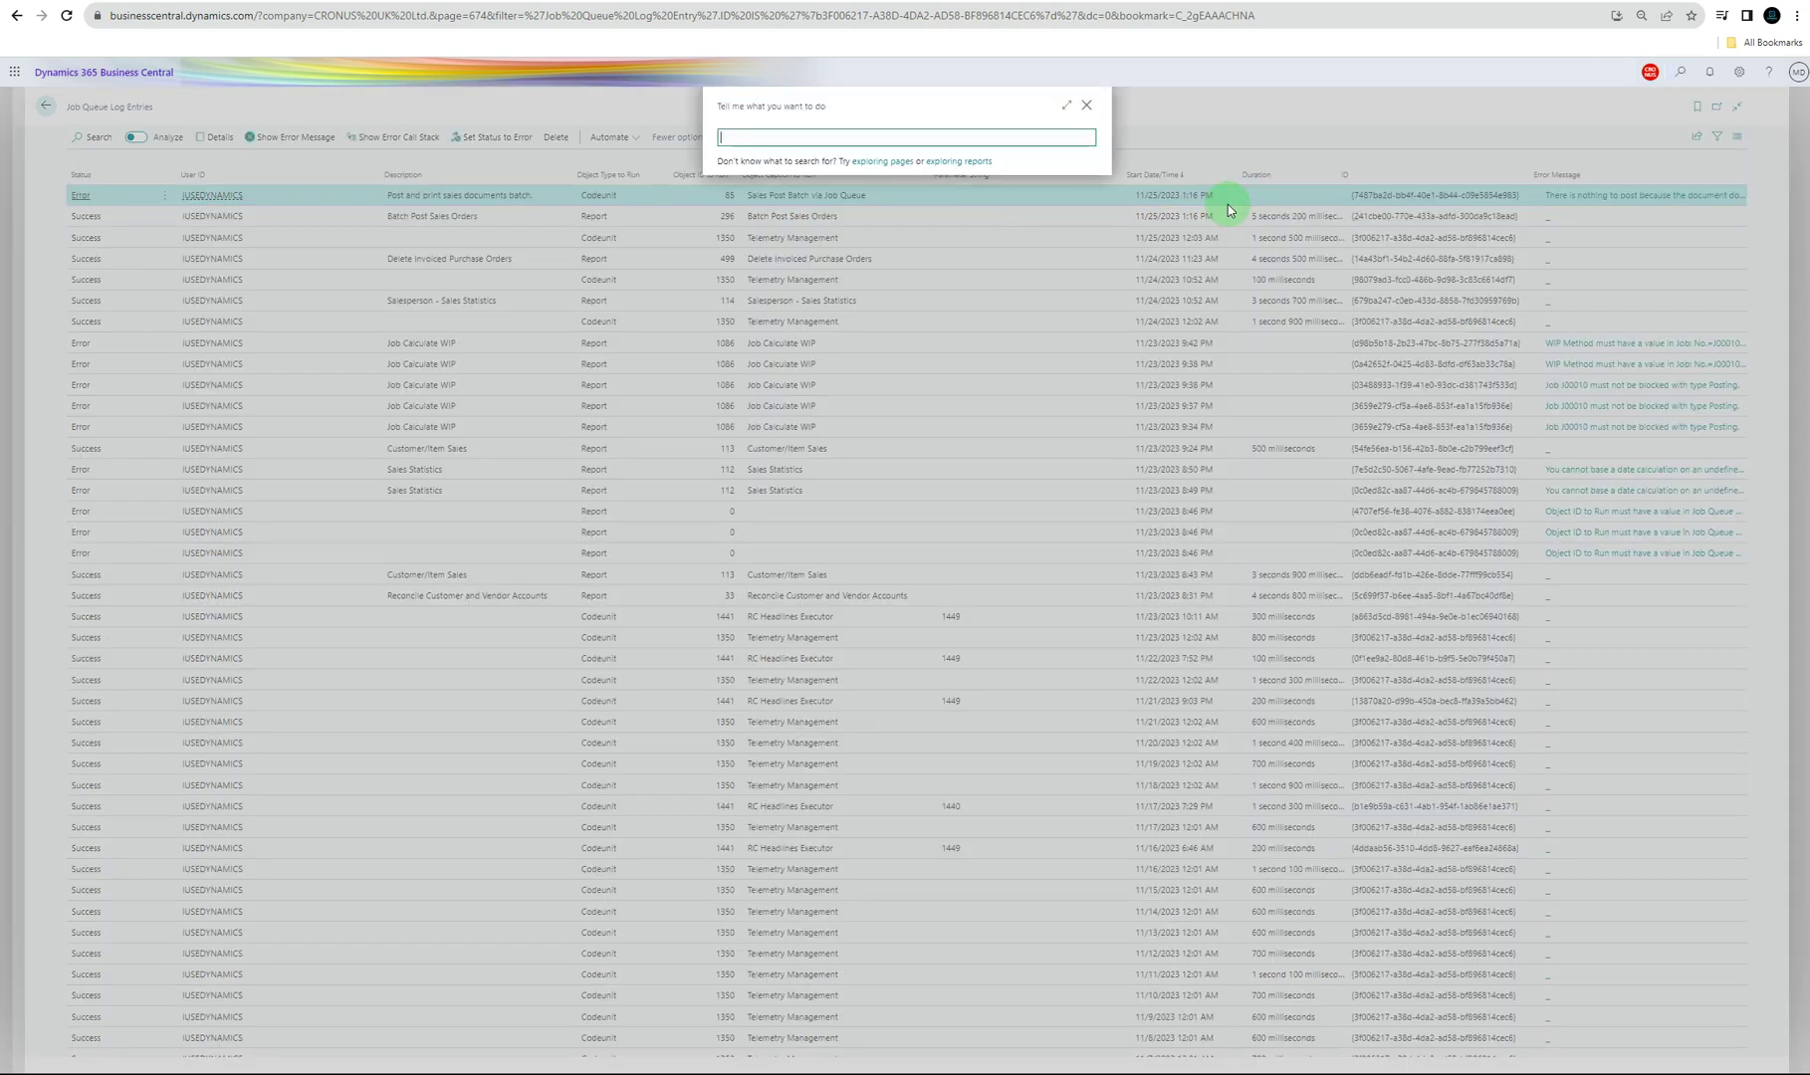
{"action": "type", "text": "sch"}
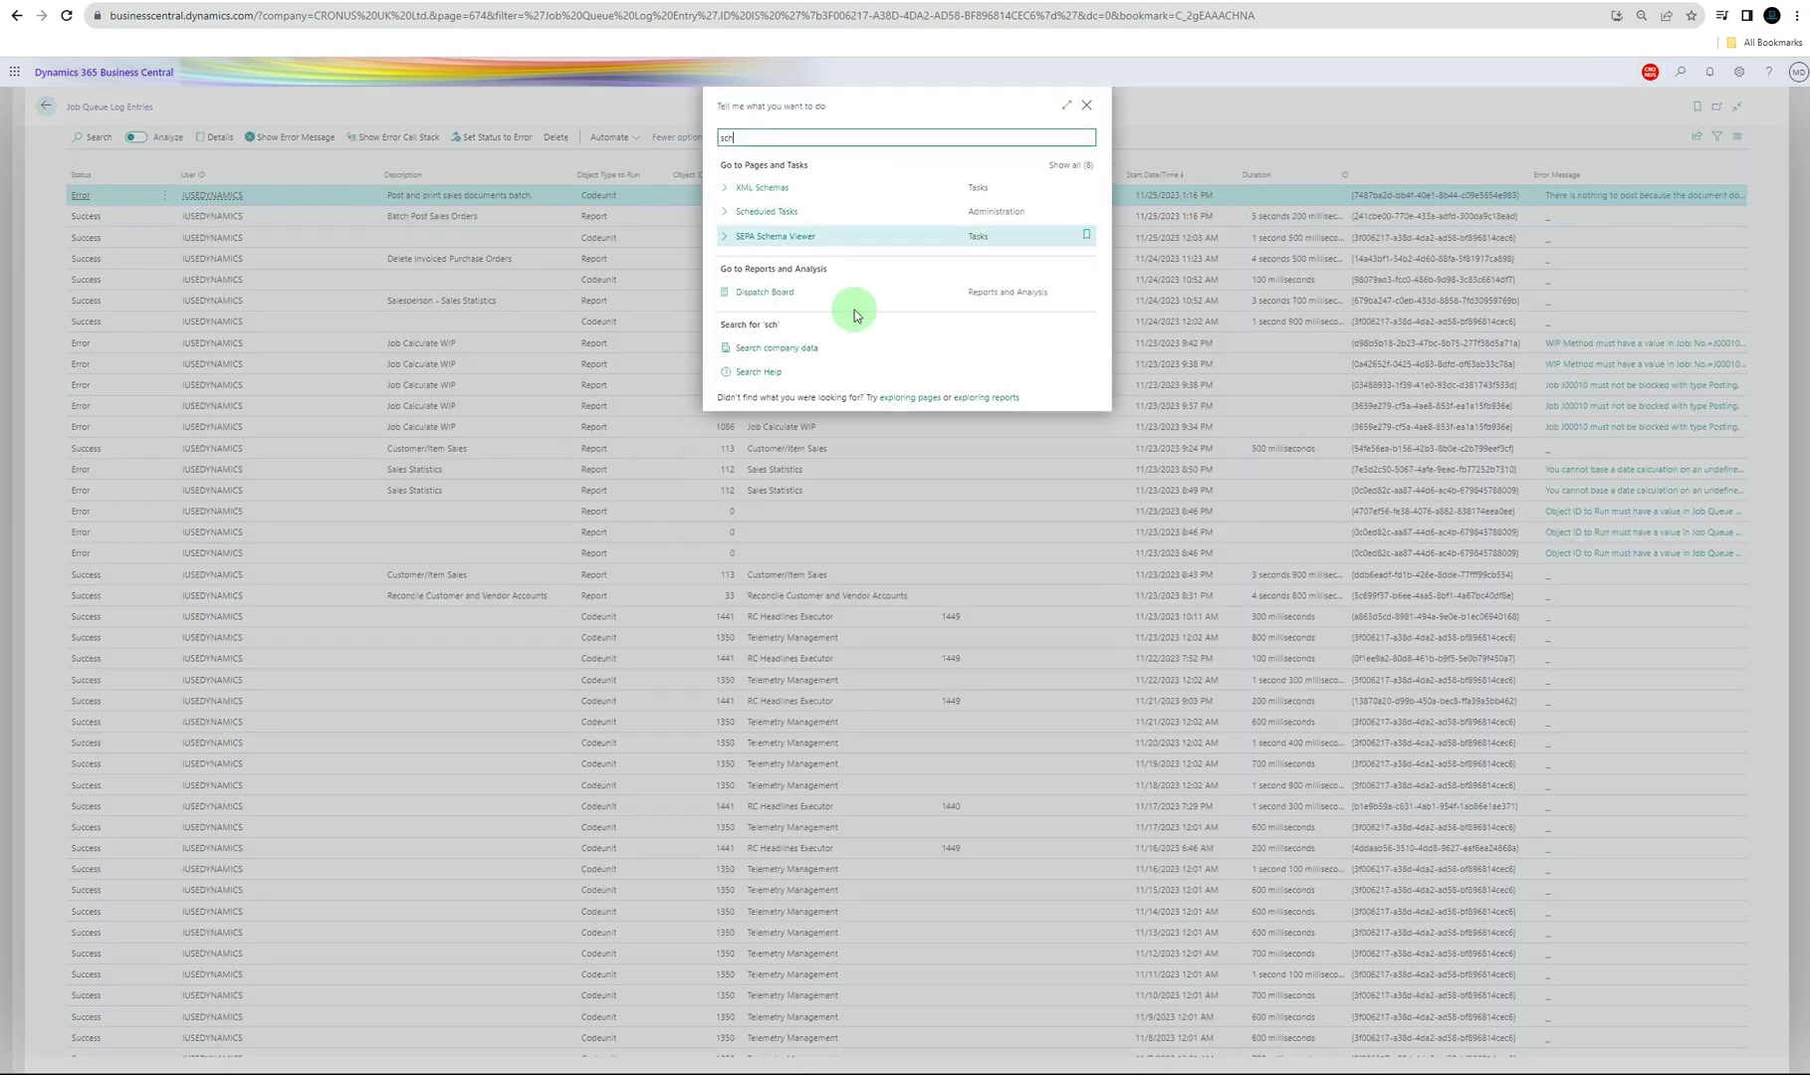
{"action": "left_click", "coordinate": [768, 211]}
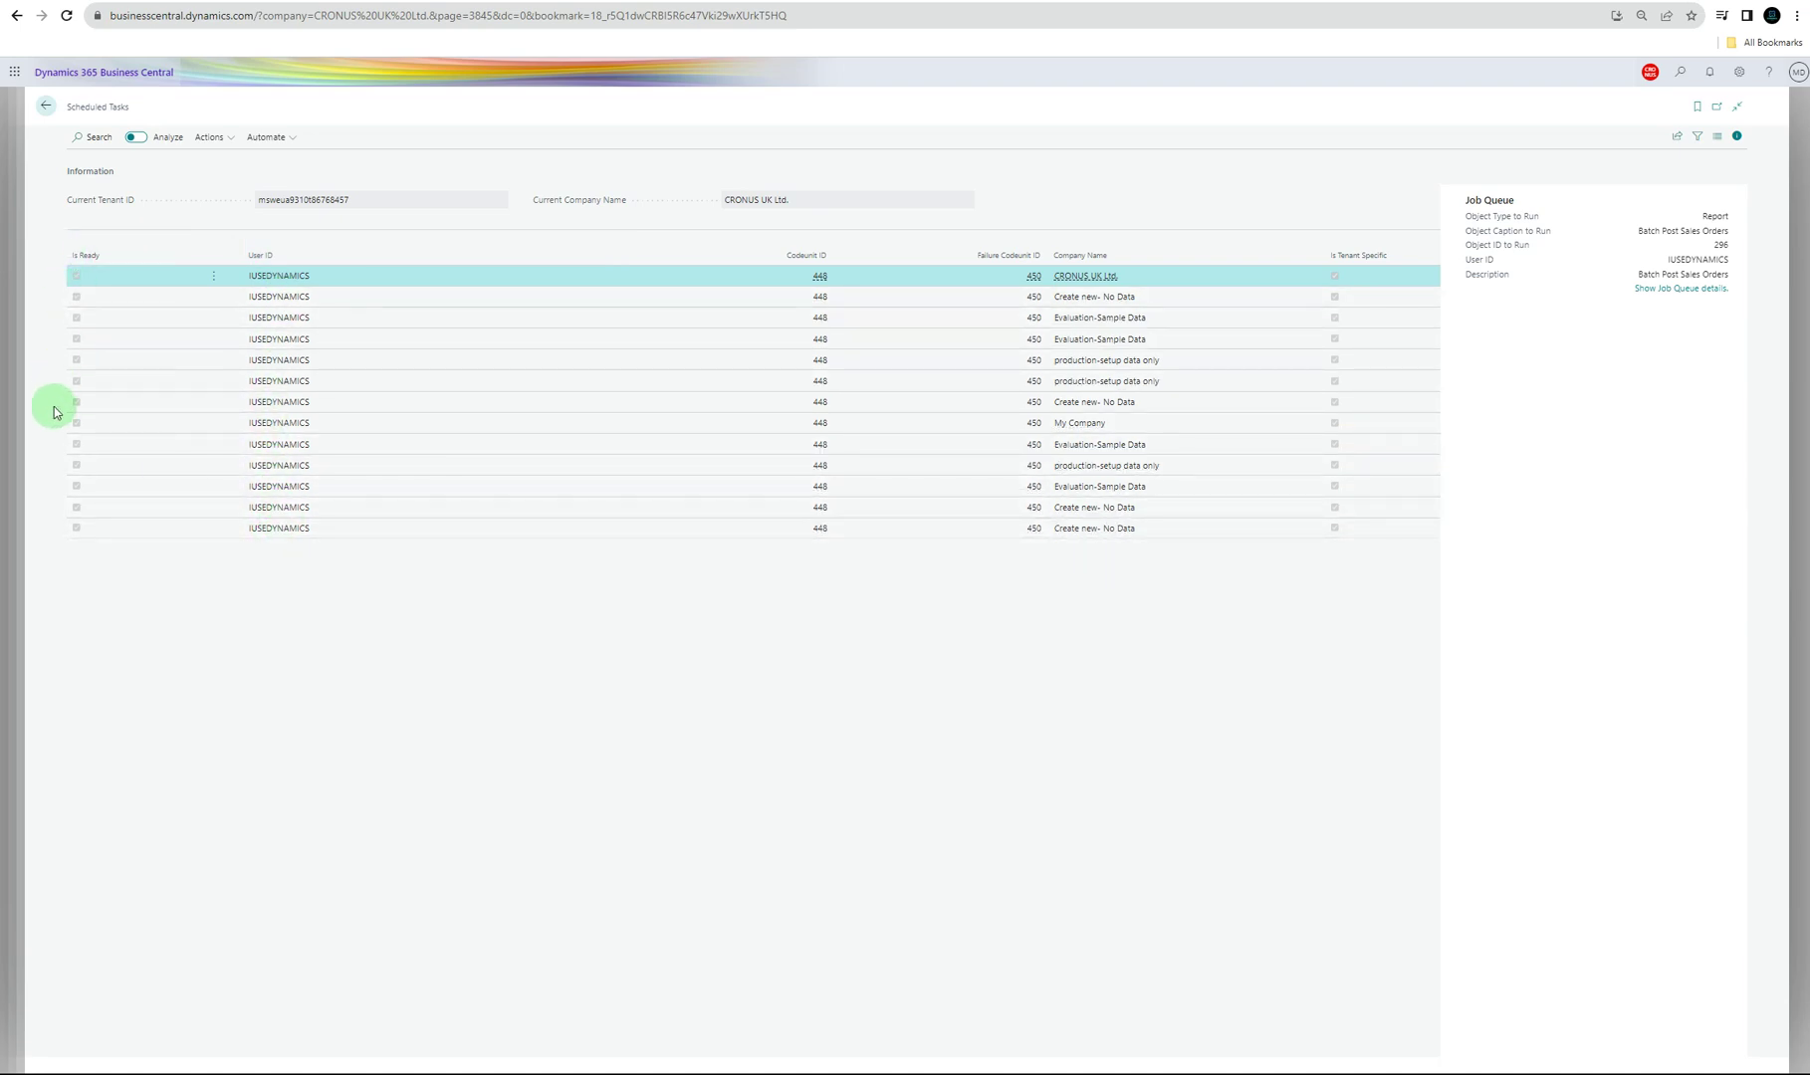
- Inspect the sorting and filter options of the Codeunit ID column
{"action": "left_click", "coordinate": [811, 265]}
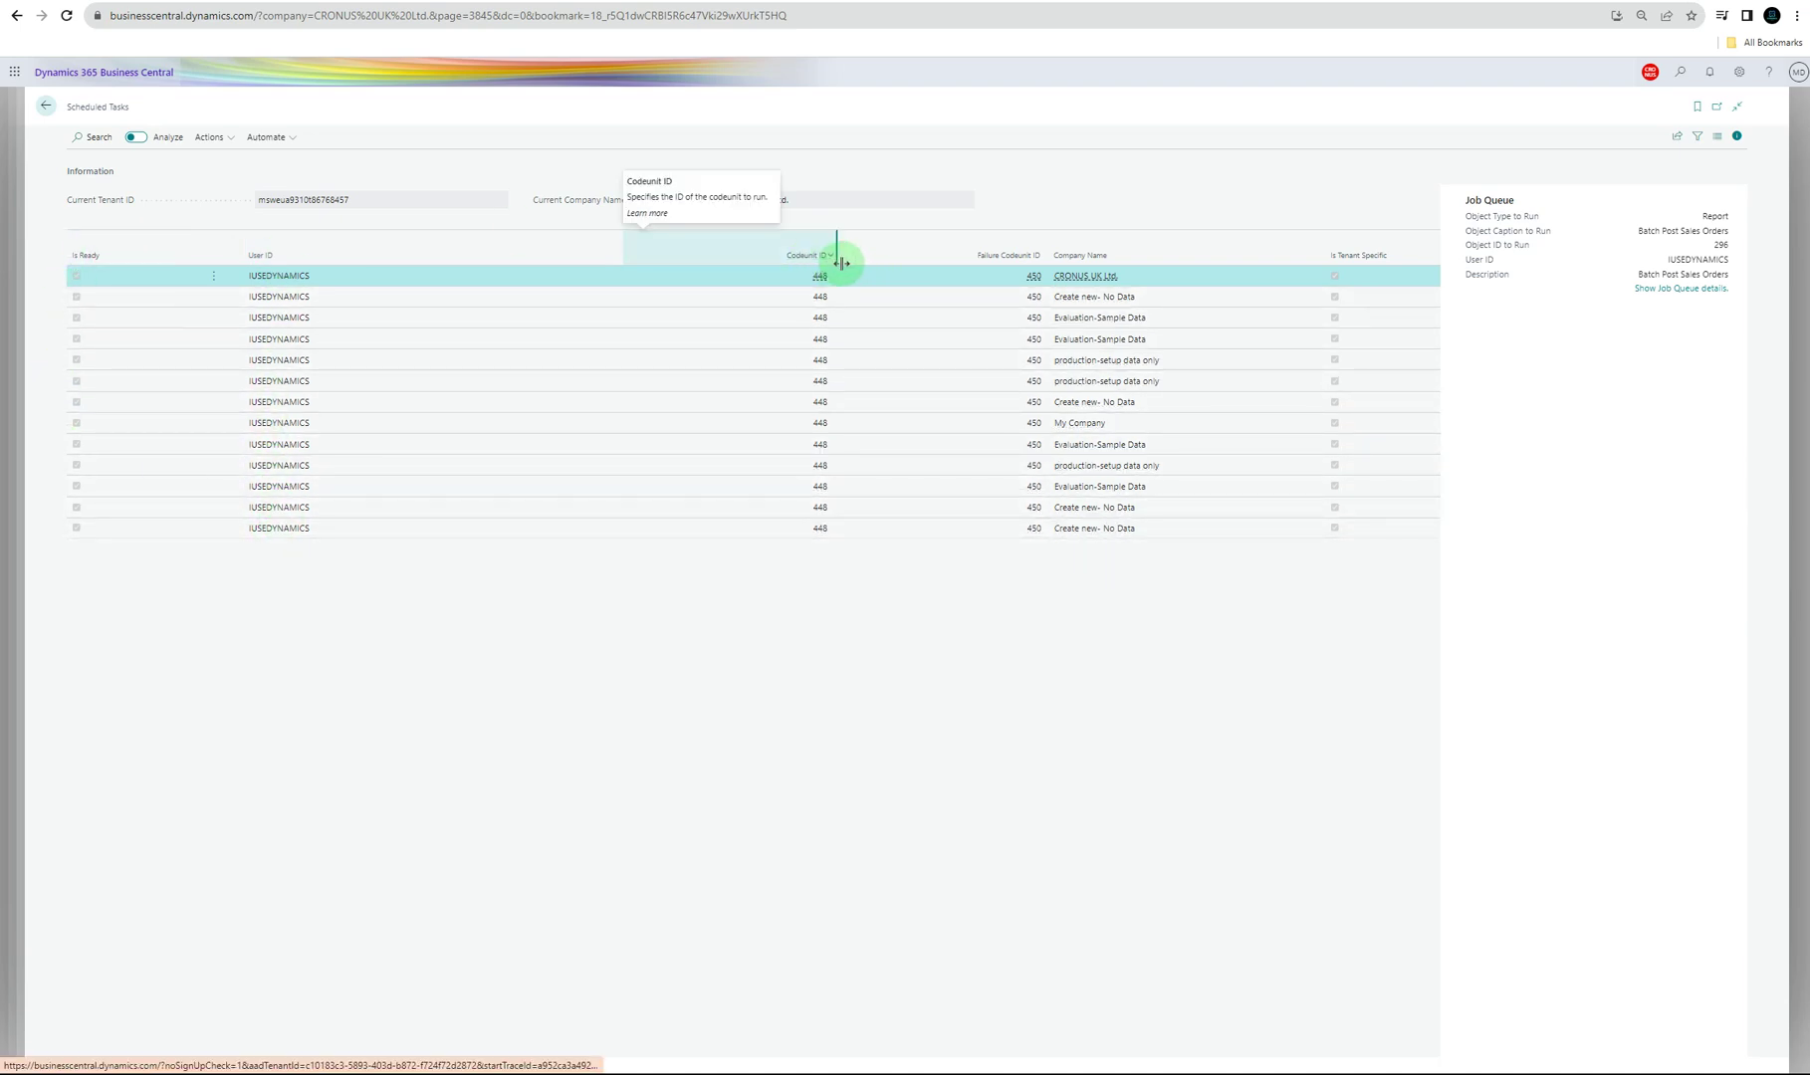
{"action": "left_click", "coordinate": [833, 264]}
{"action": "left_click", "coordinate": [832, 258]}
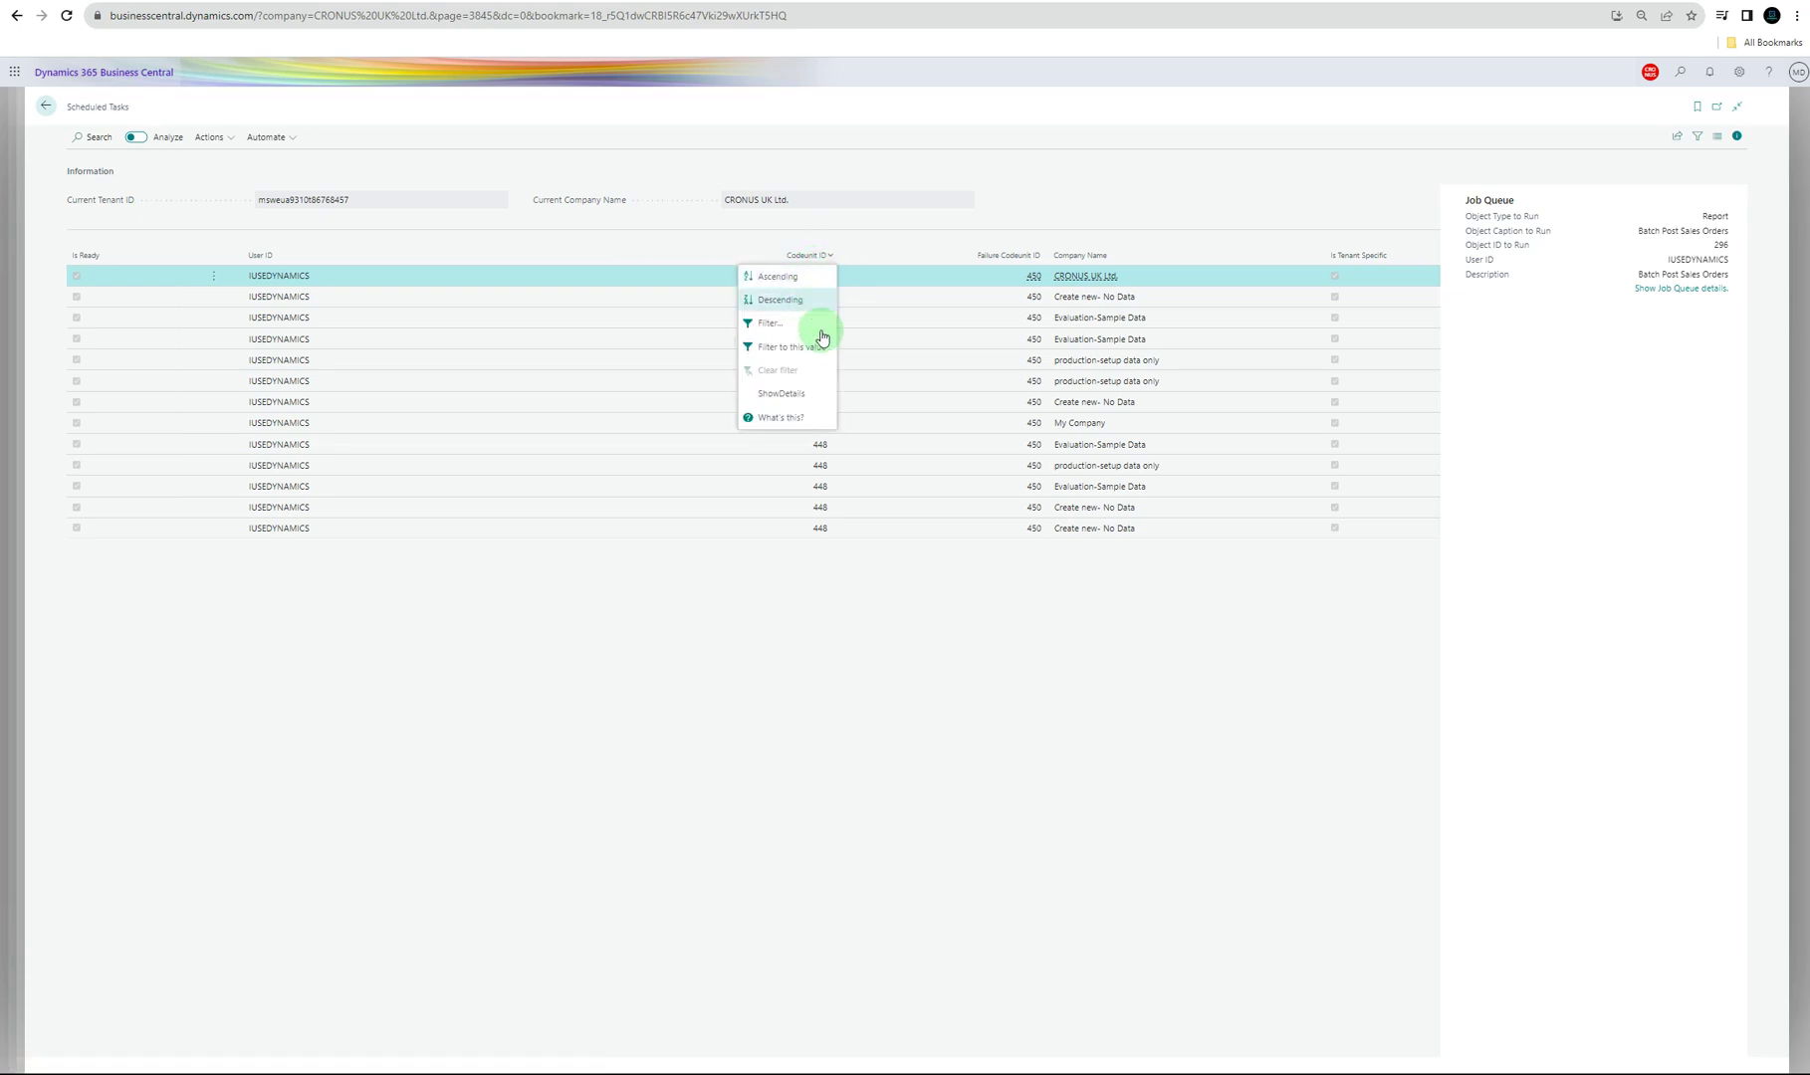
{"action": "left_click", "coordinate": [1008, 259]}
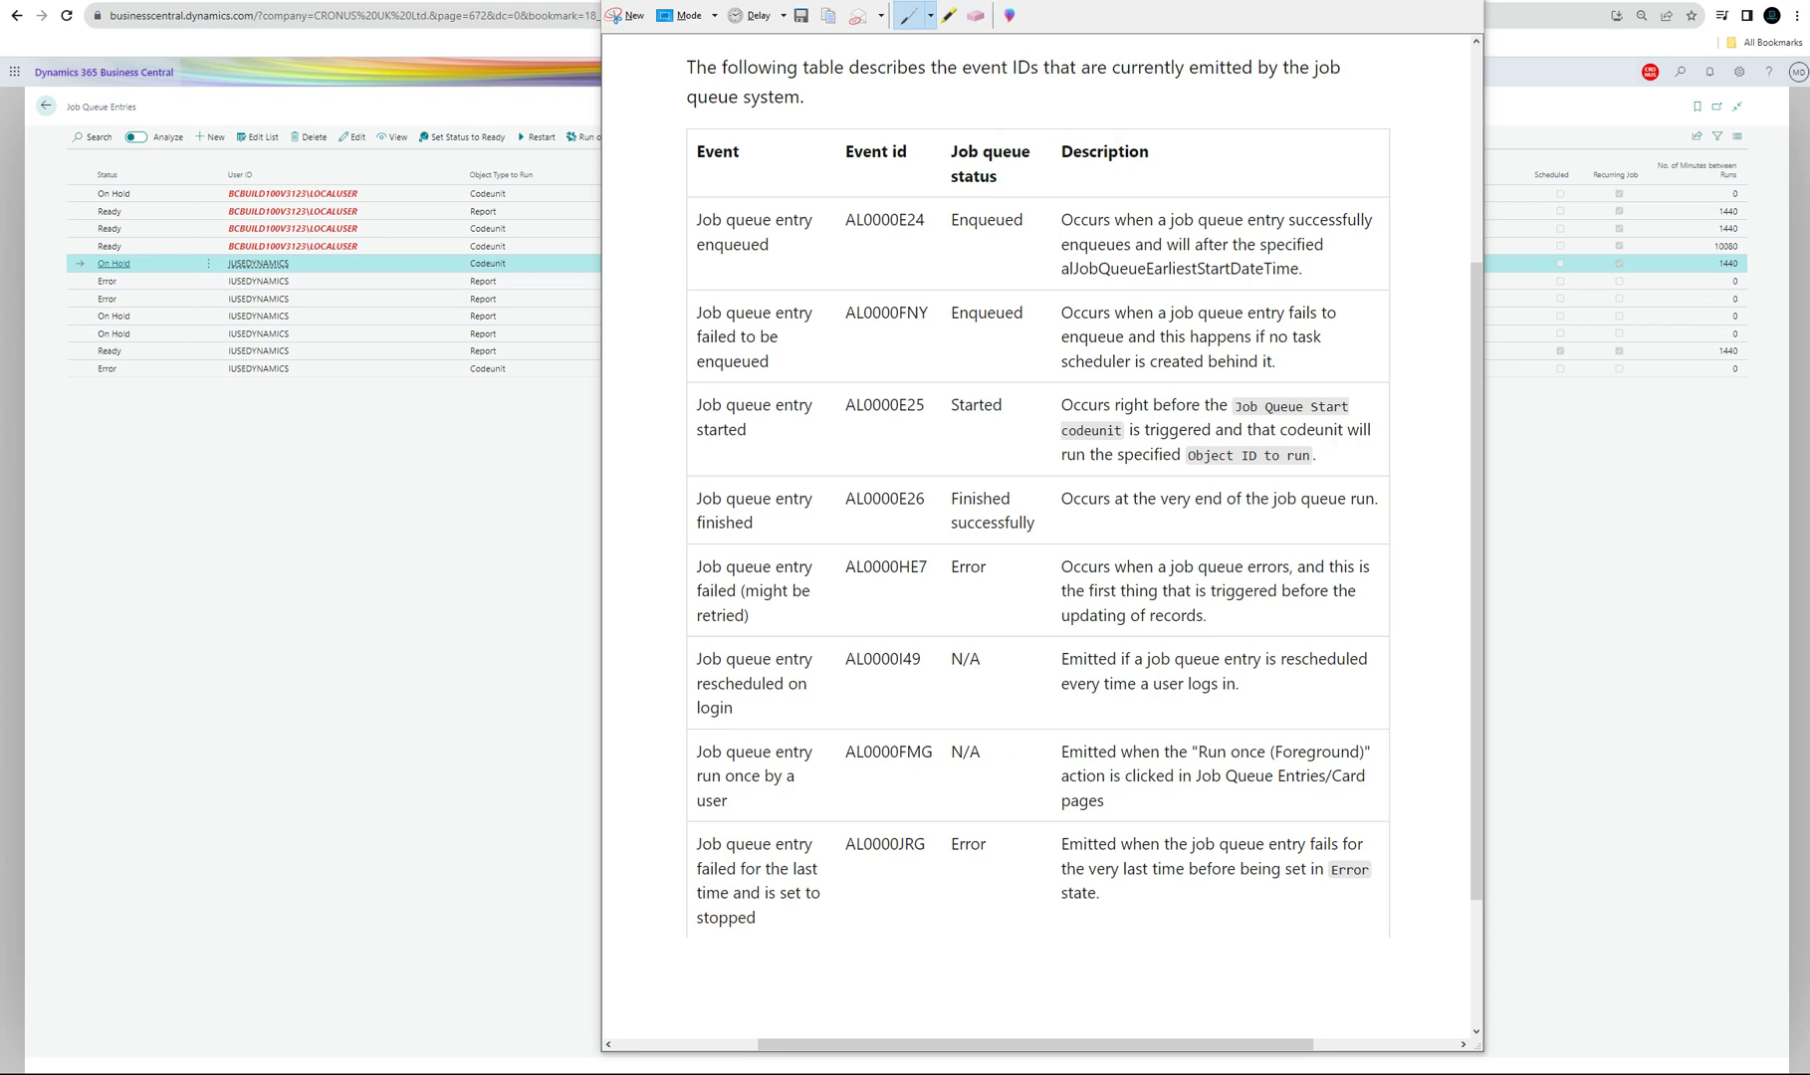
- Close the job queue event ID reference window
{"action": "left_click", "coordinate": [1705, 2]}
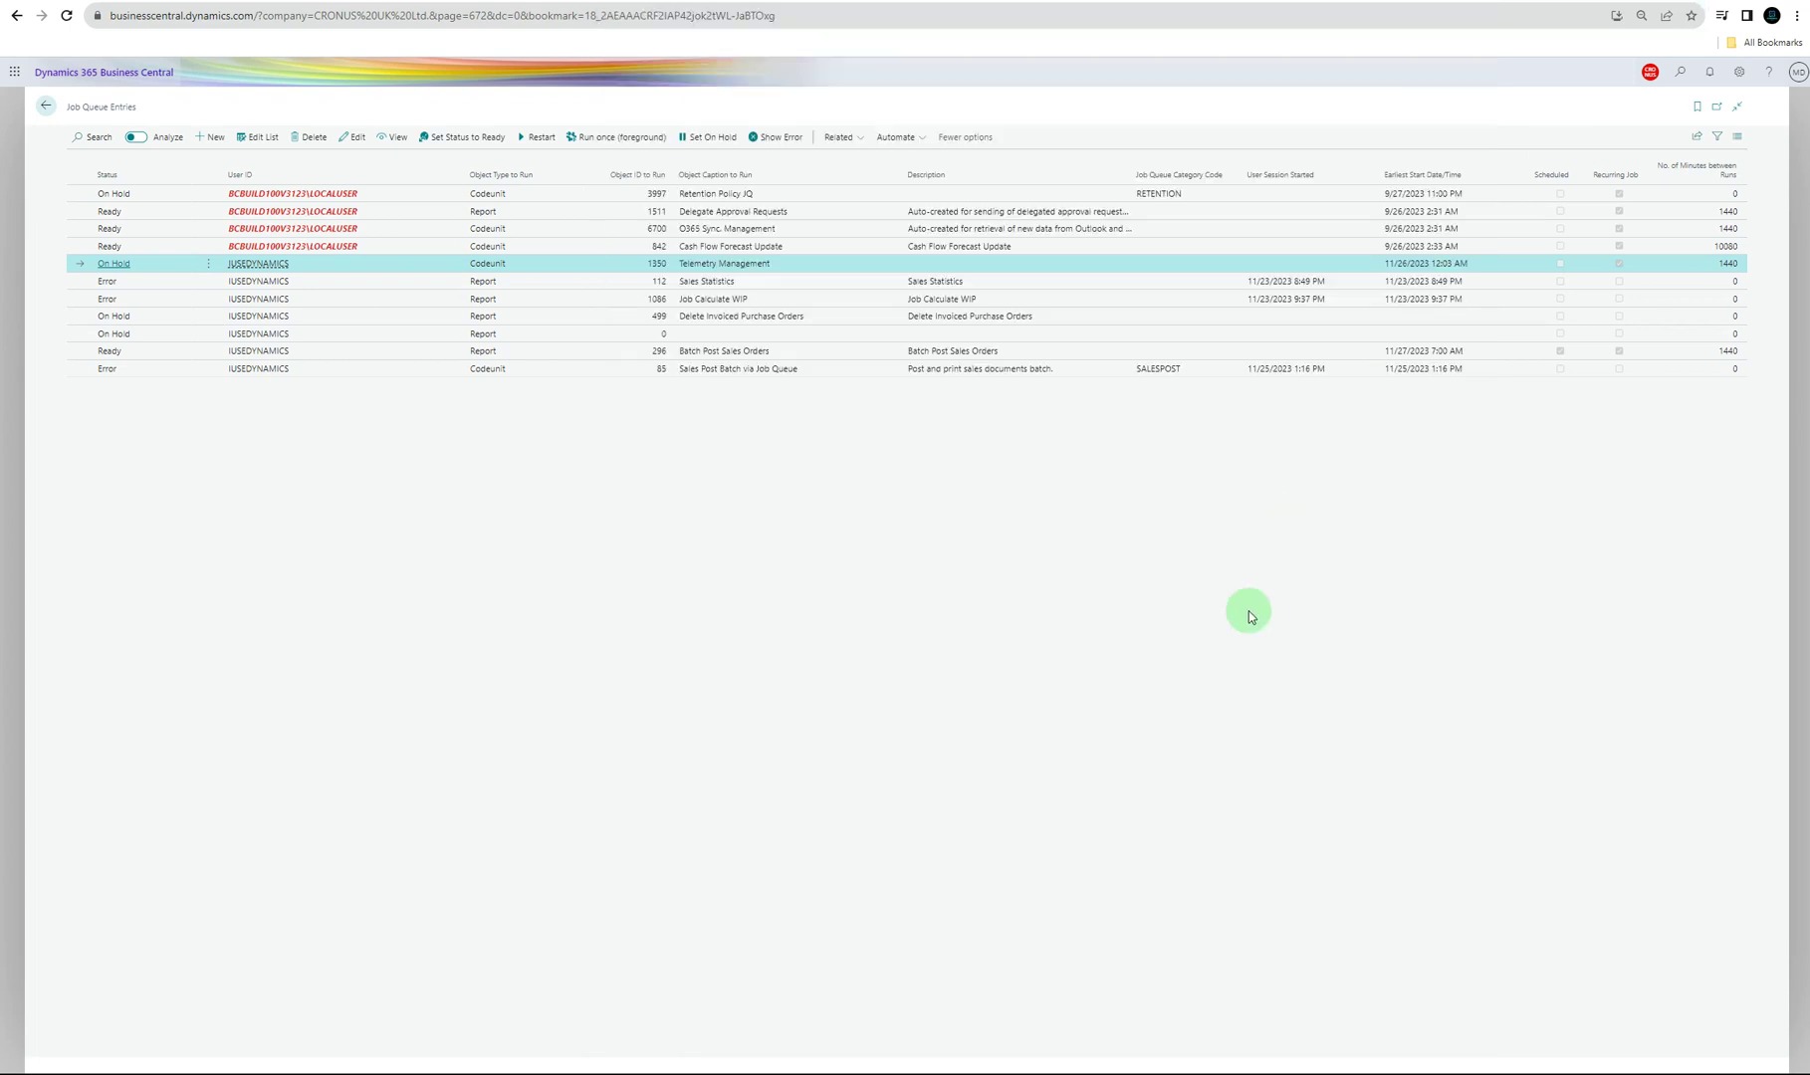